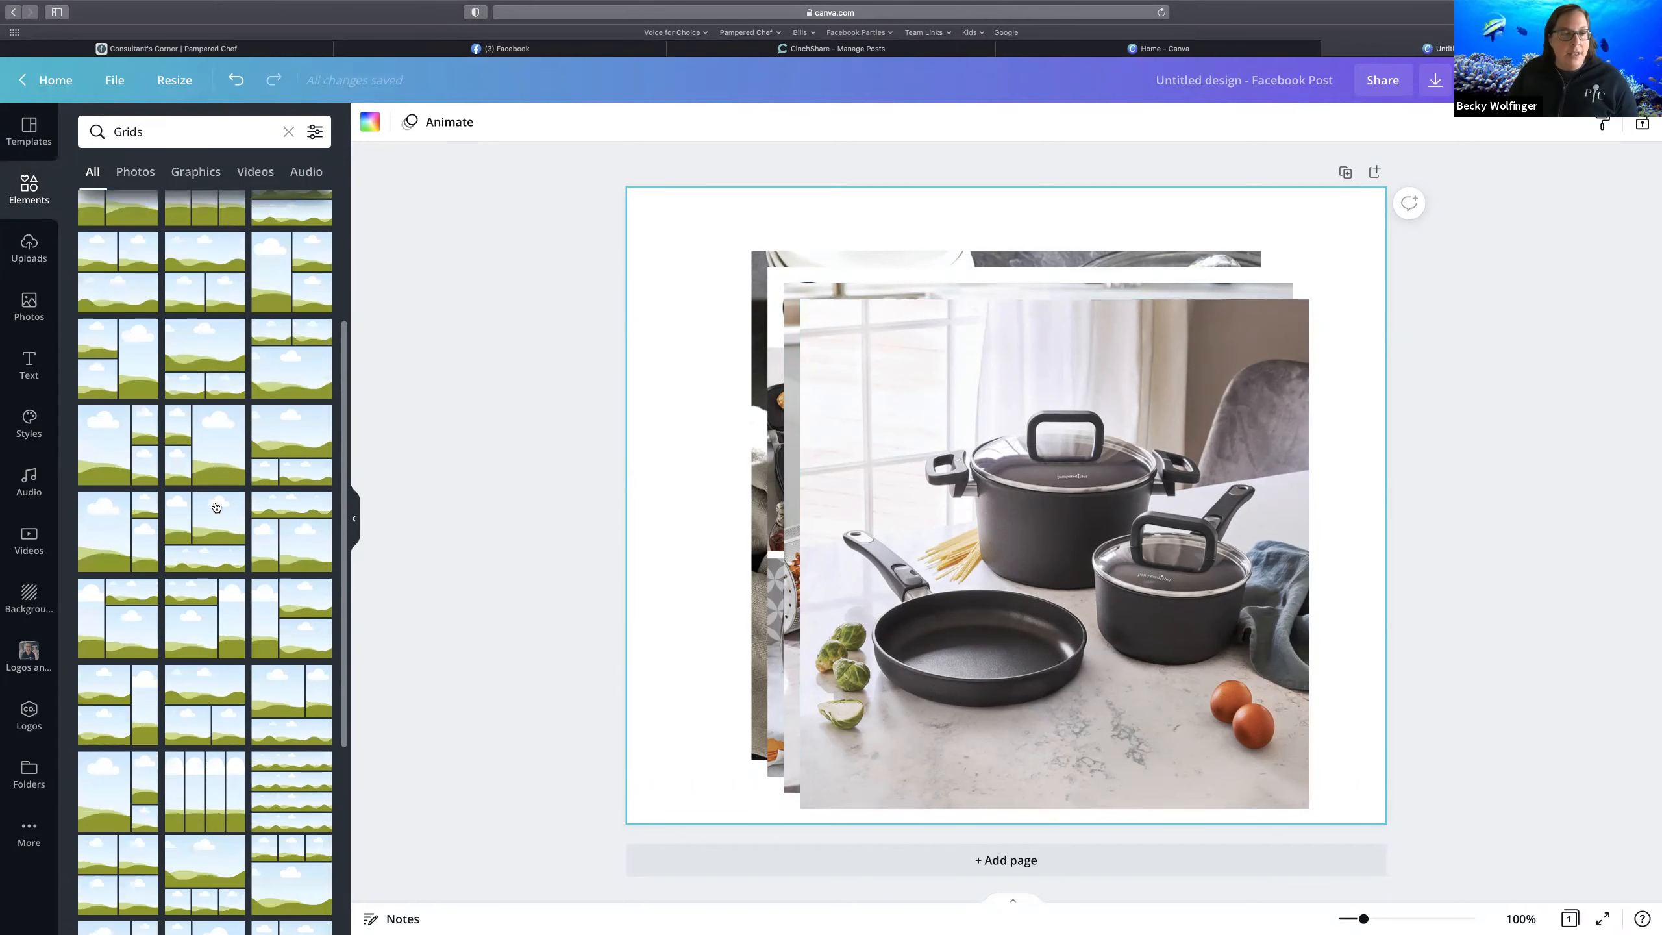
- Add a grid with four equal cells, two by two, filling the Facebook post page
scroll(216, 508, "down", 2)
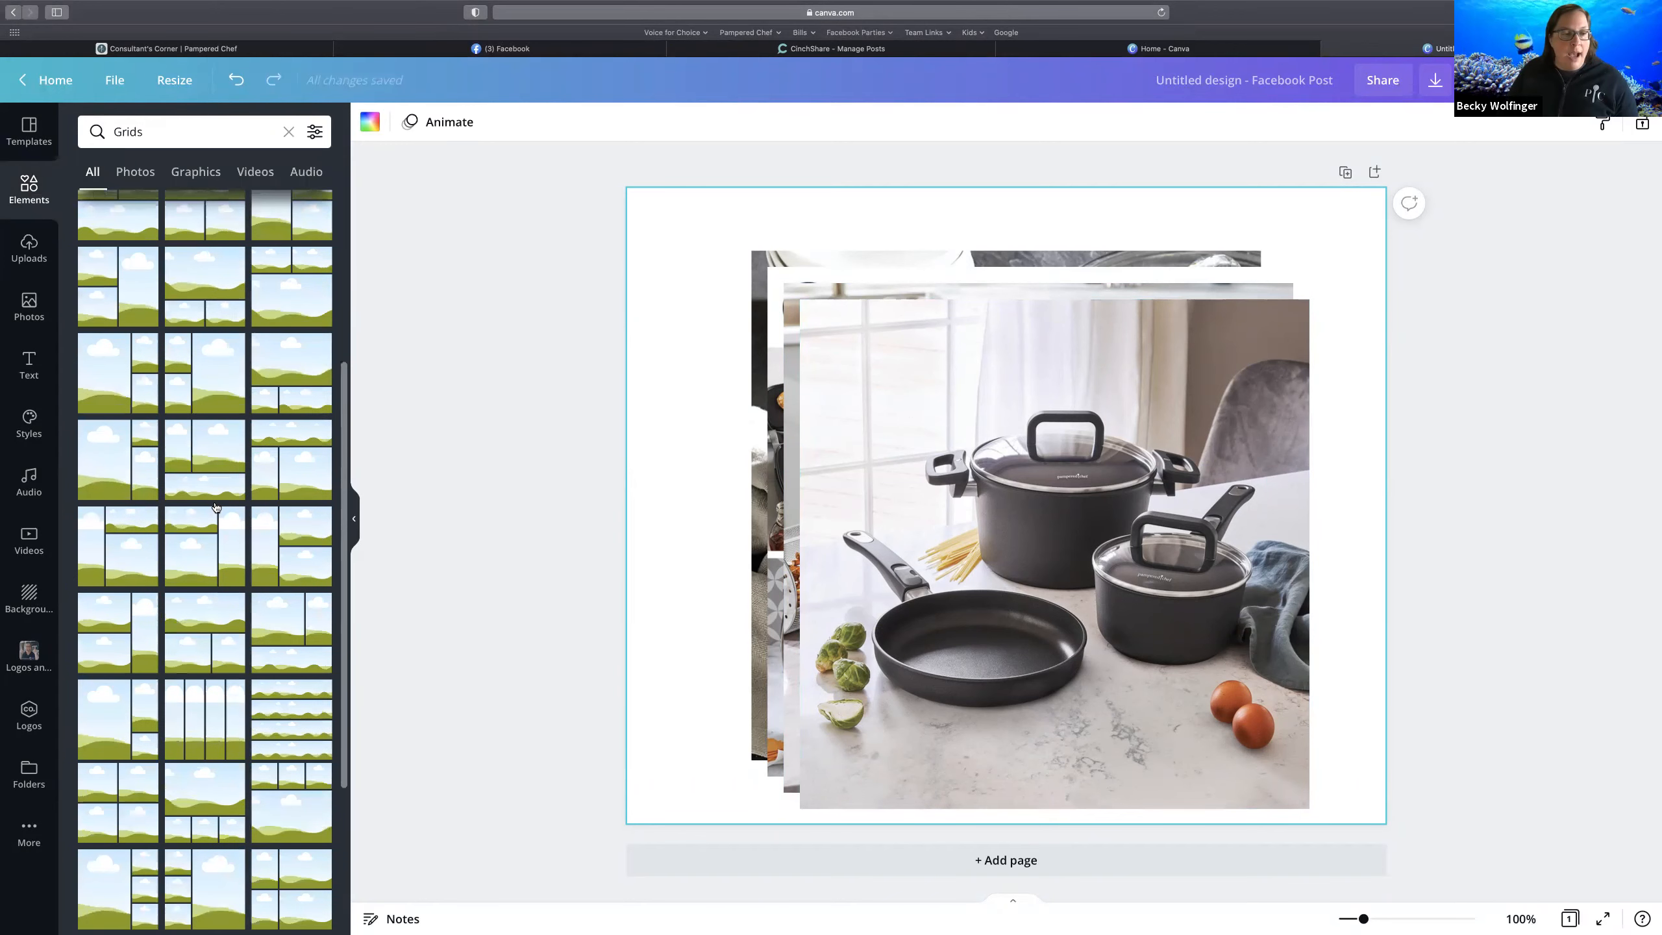
scroll(216, 508, "down", 6)
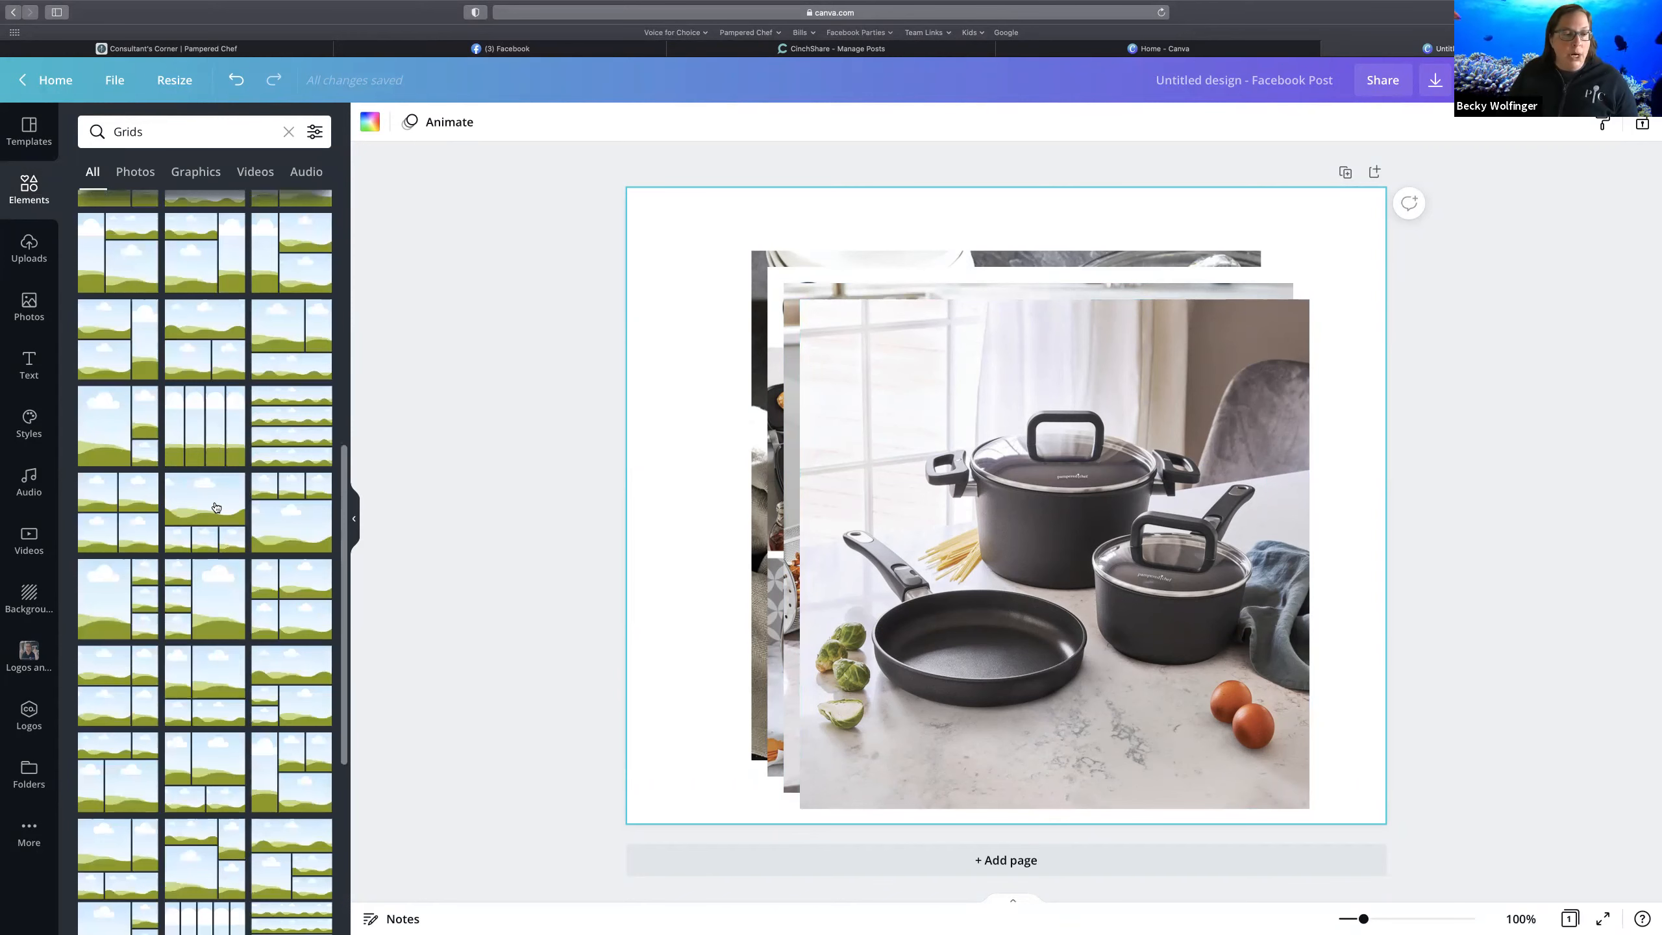
scroll(216, 508, "down", 6)
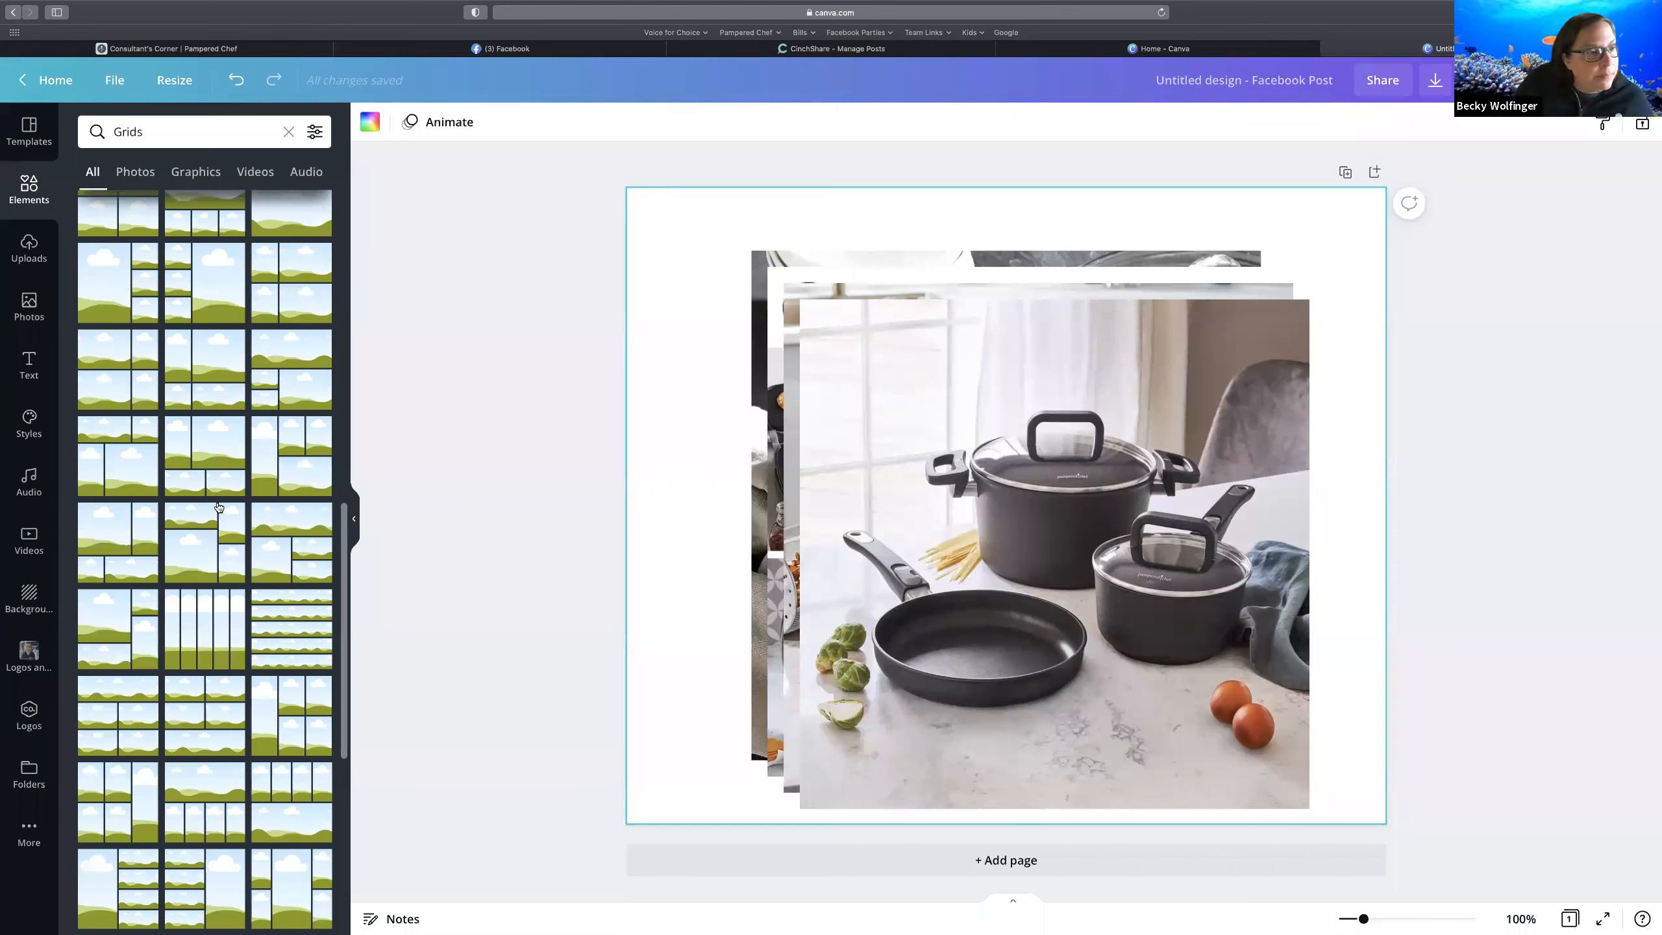
scroll(219, 508, "down", 5)
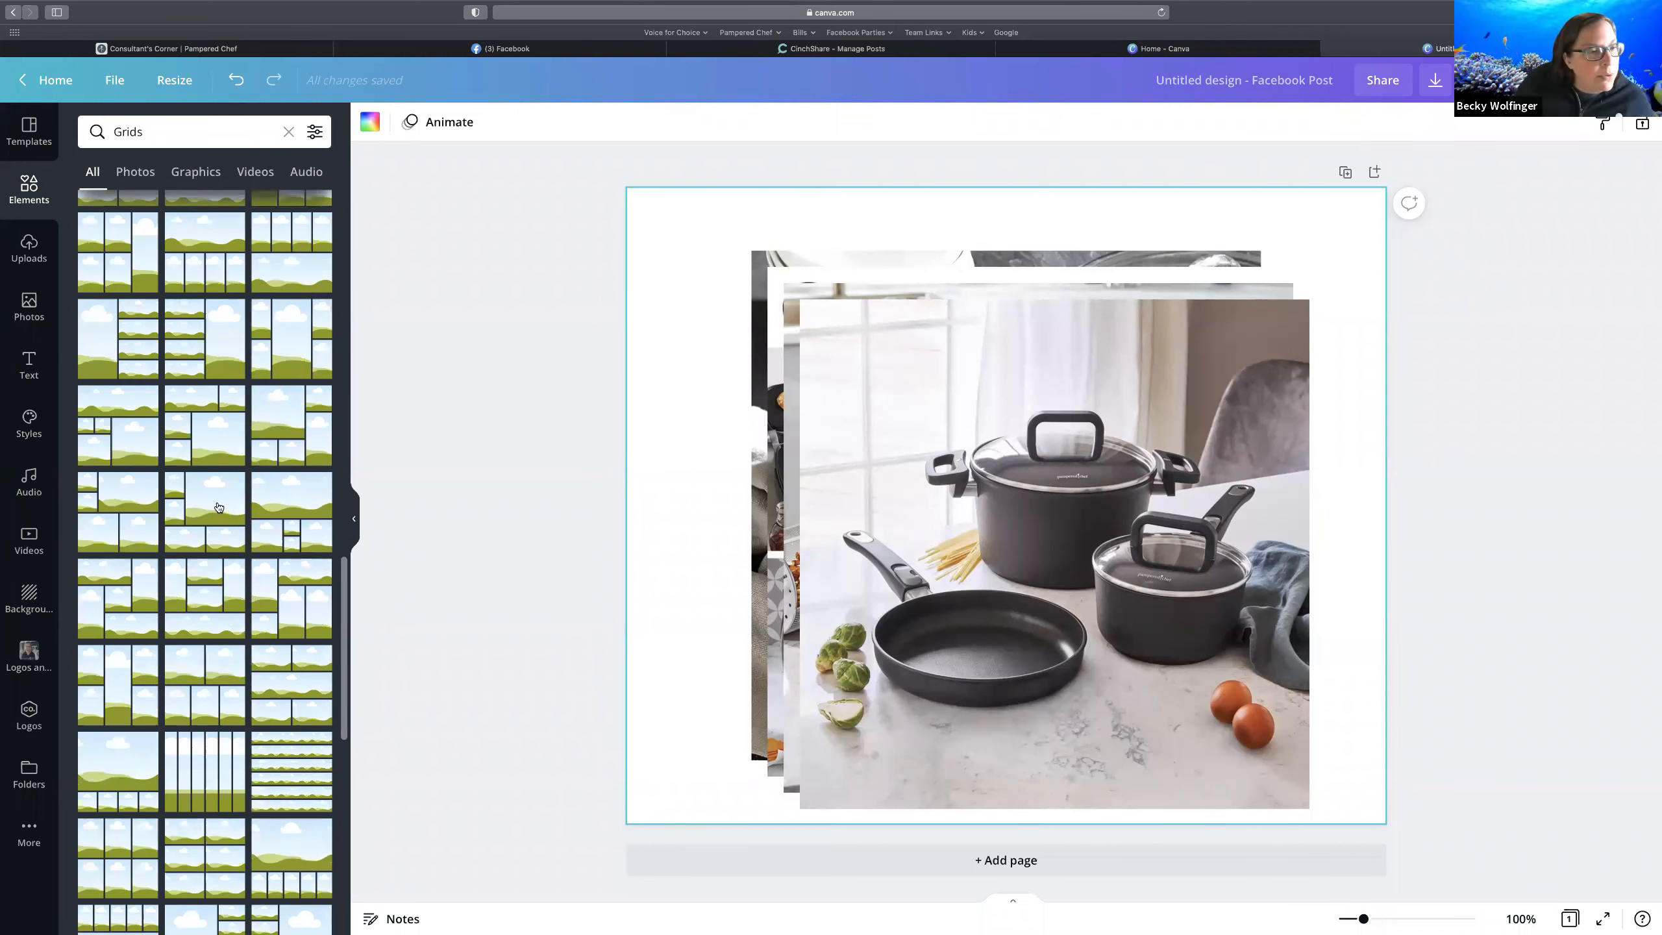
scroll(163, 460, "up", 10)
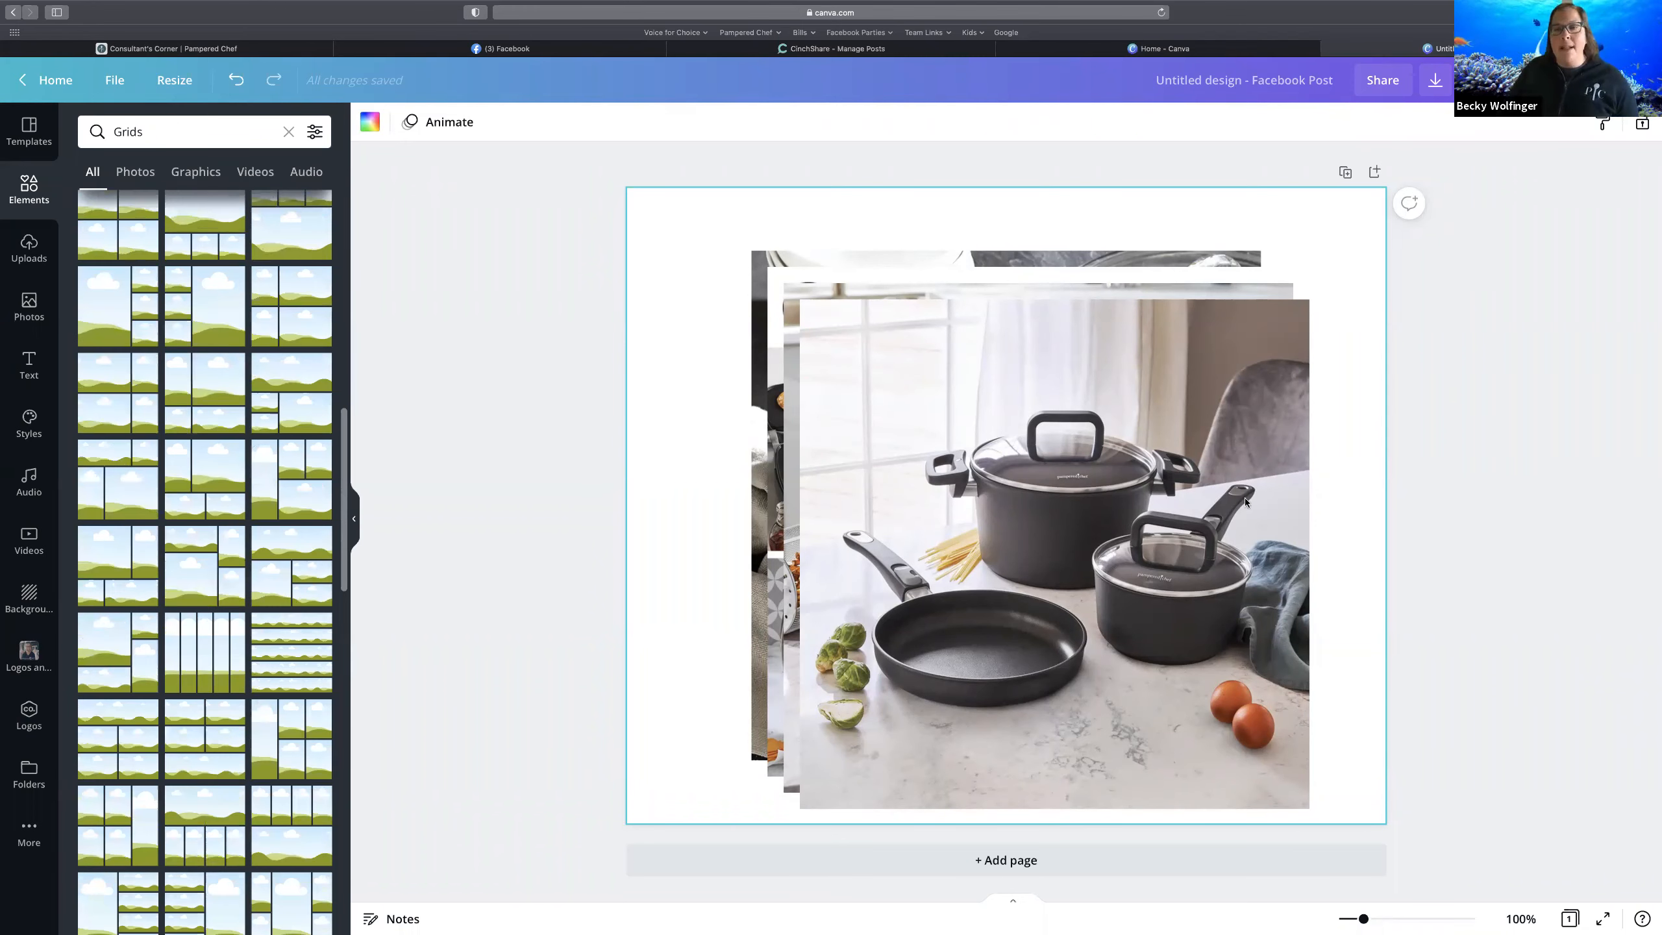
scroll(124, 432, "up", 4)
left_click(119, 439)
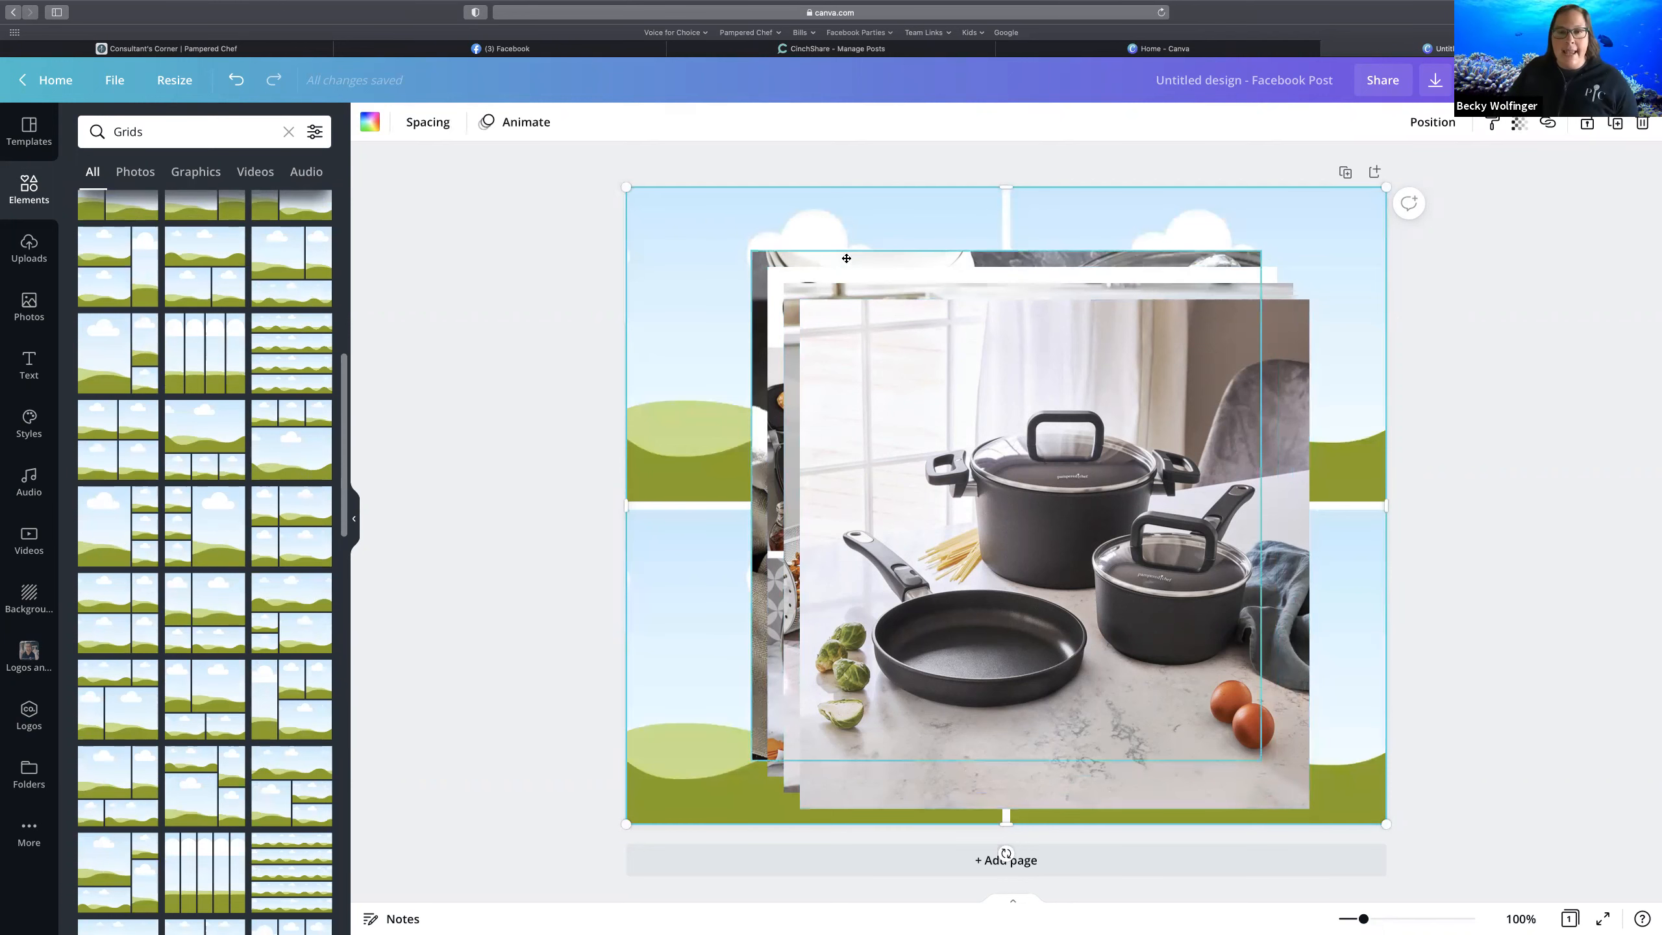
- Place the Dutch oven photo in the grid's upper-left cell, the cookware set in the upper-right and the air fryer in the lower-right
left_click_drag(846, 258, 1001, 425)
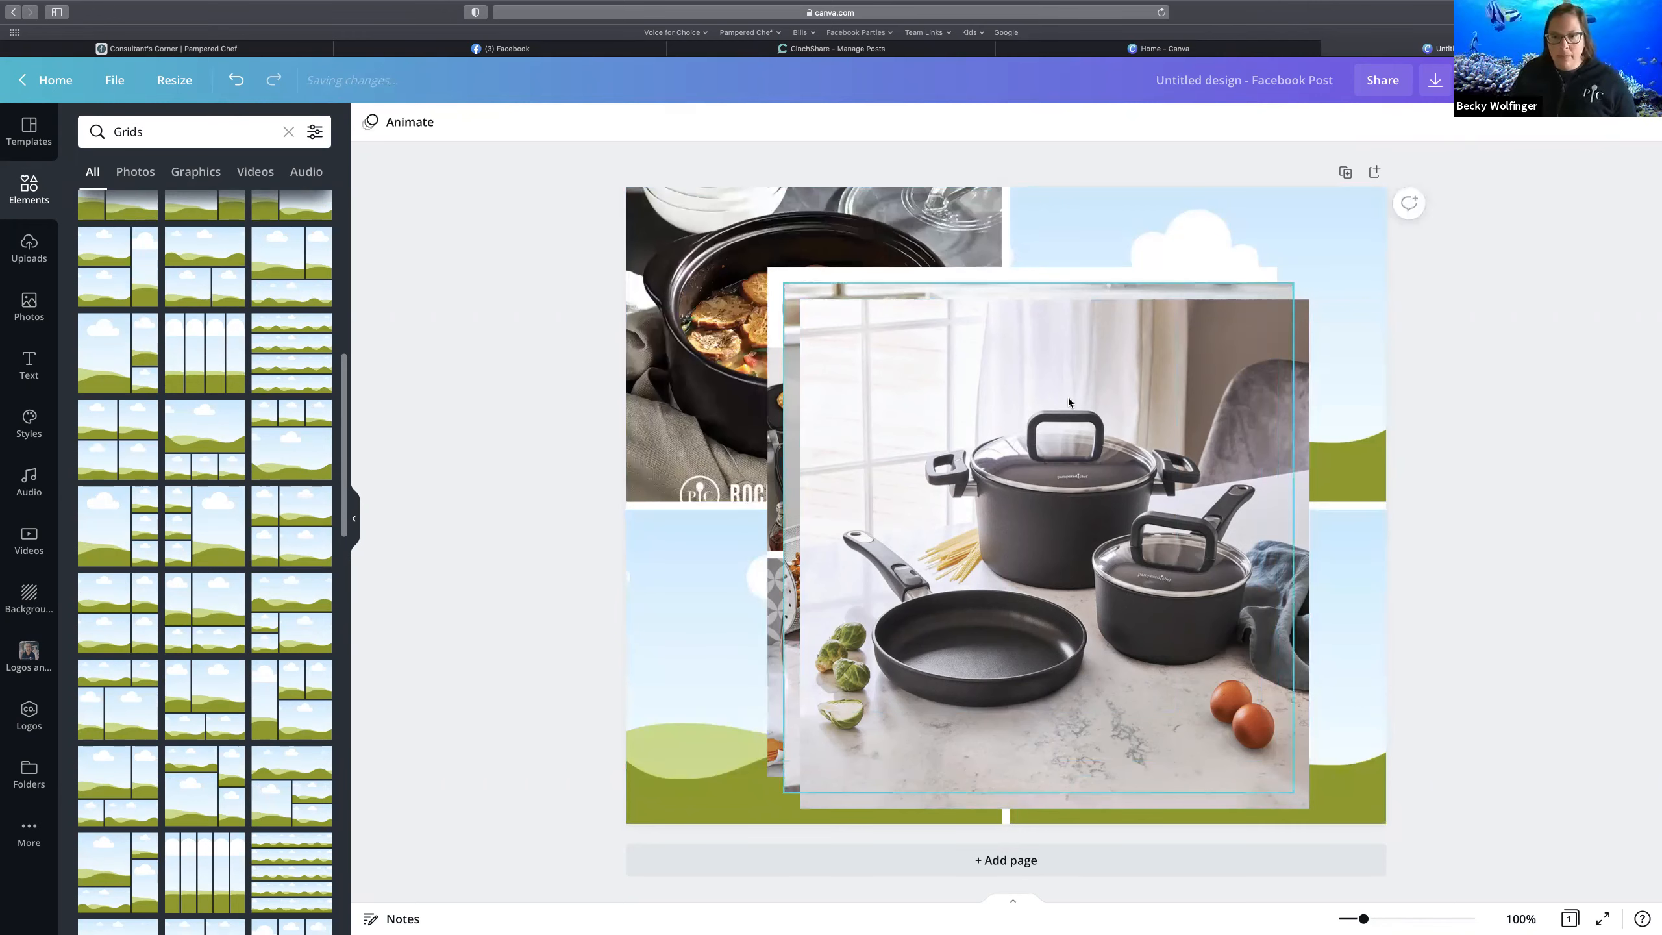
left_click_drag(1070, 402, 1071, 405)
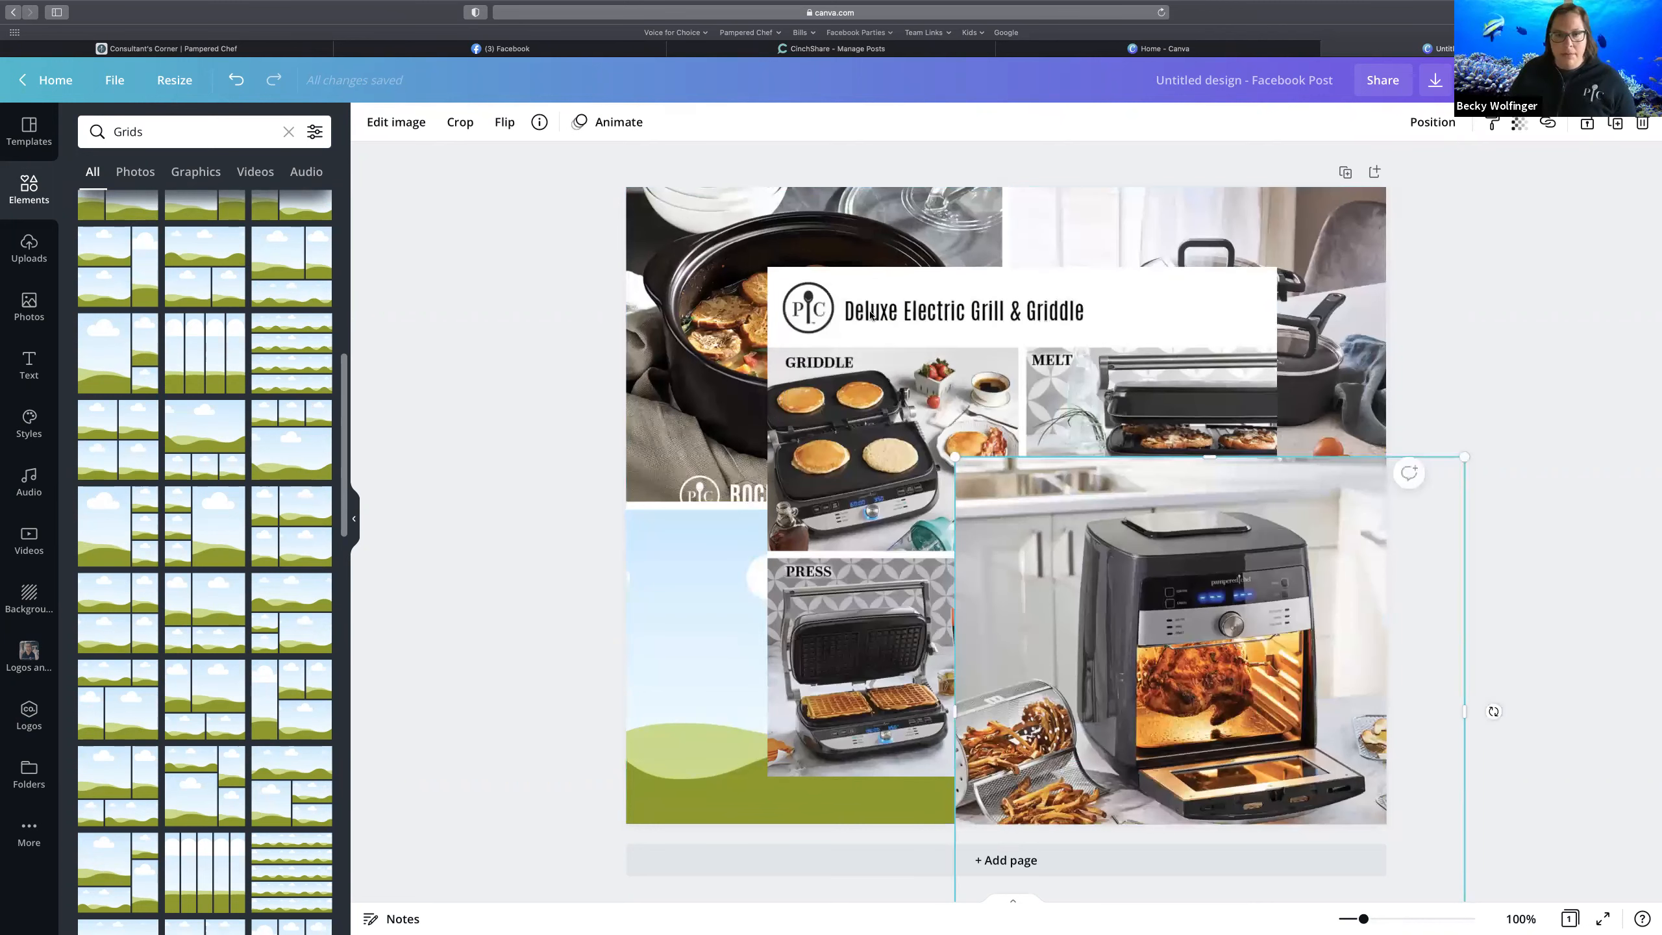
left_click(891, 264)
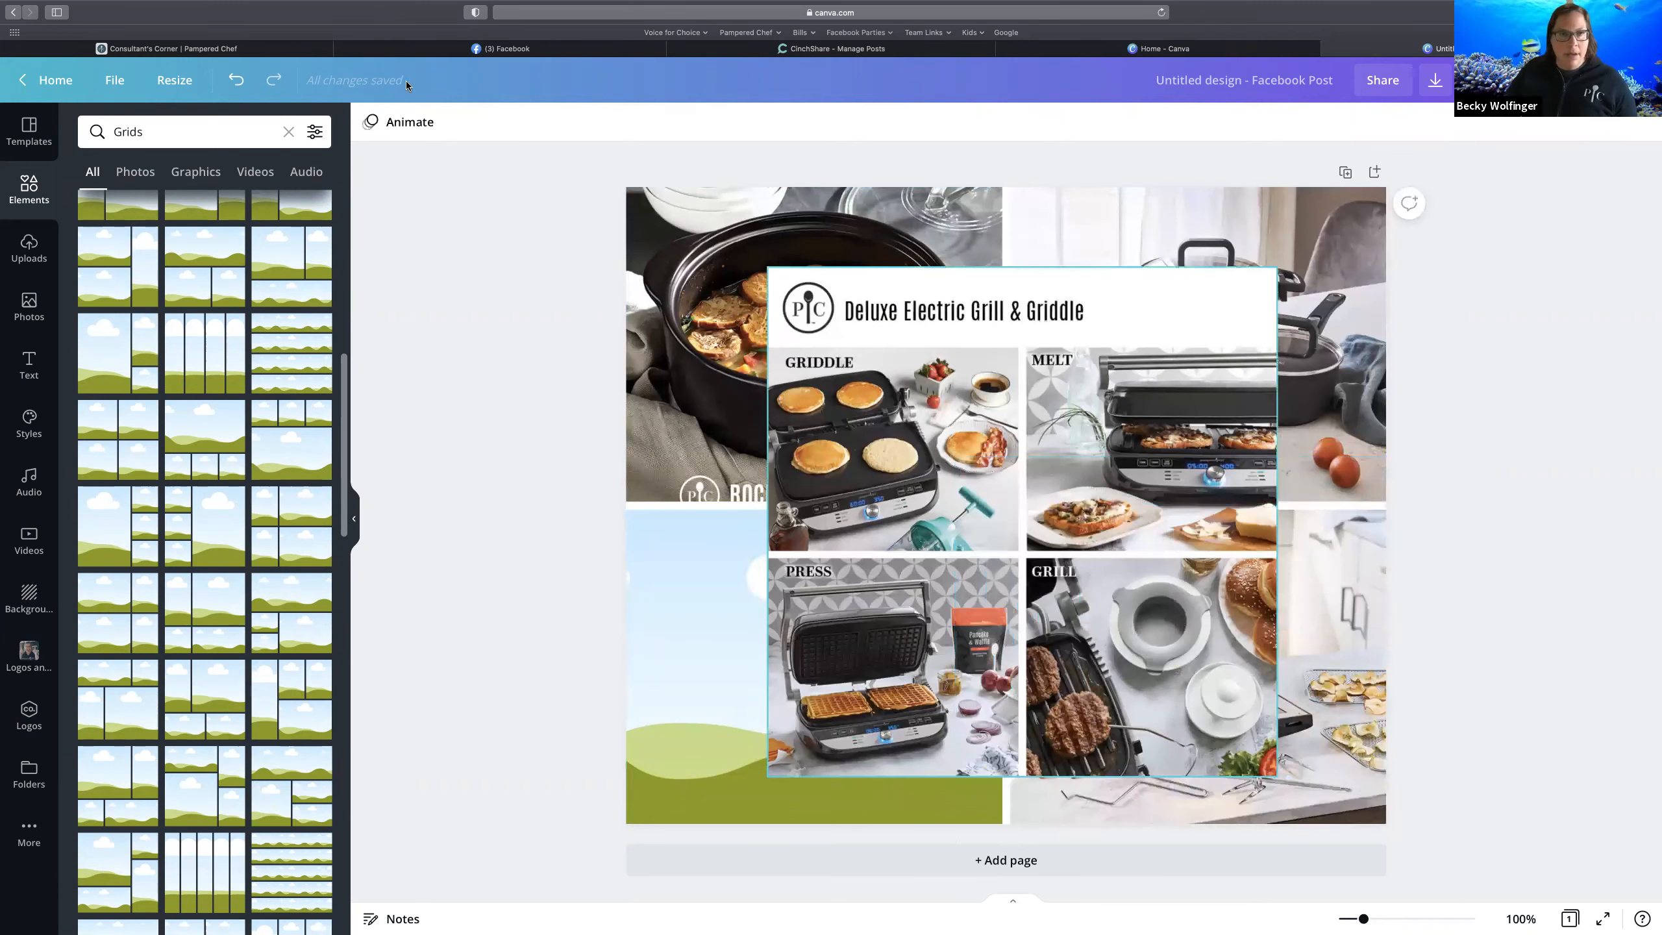
- Undo the misplaced Deluxe Electric Grill & Griddle image, trim off its title strip and place it in the grid's lower-left cell
left_click(234, 80)
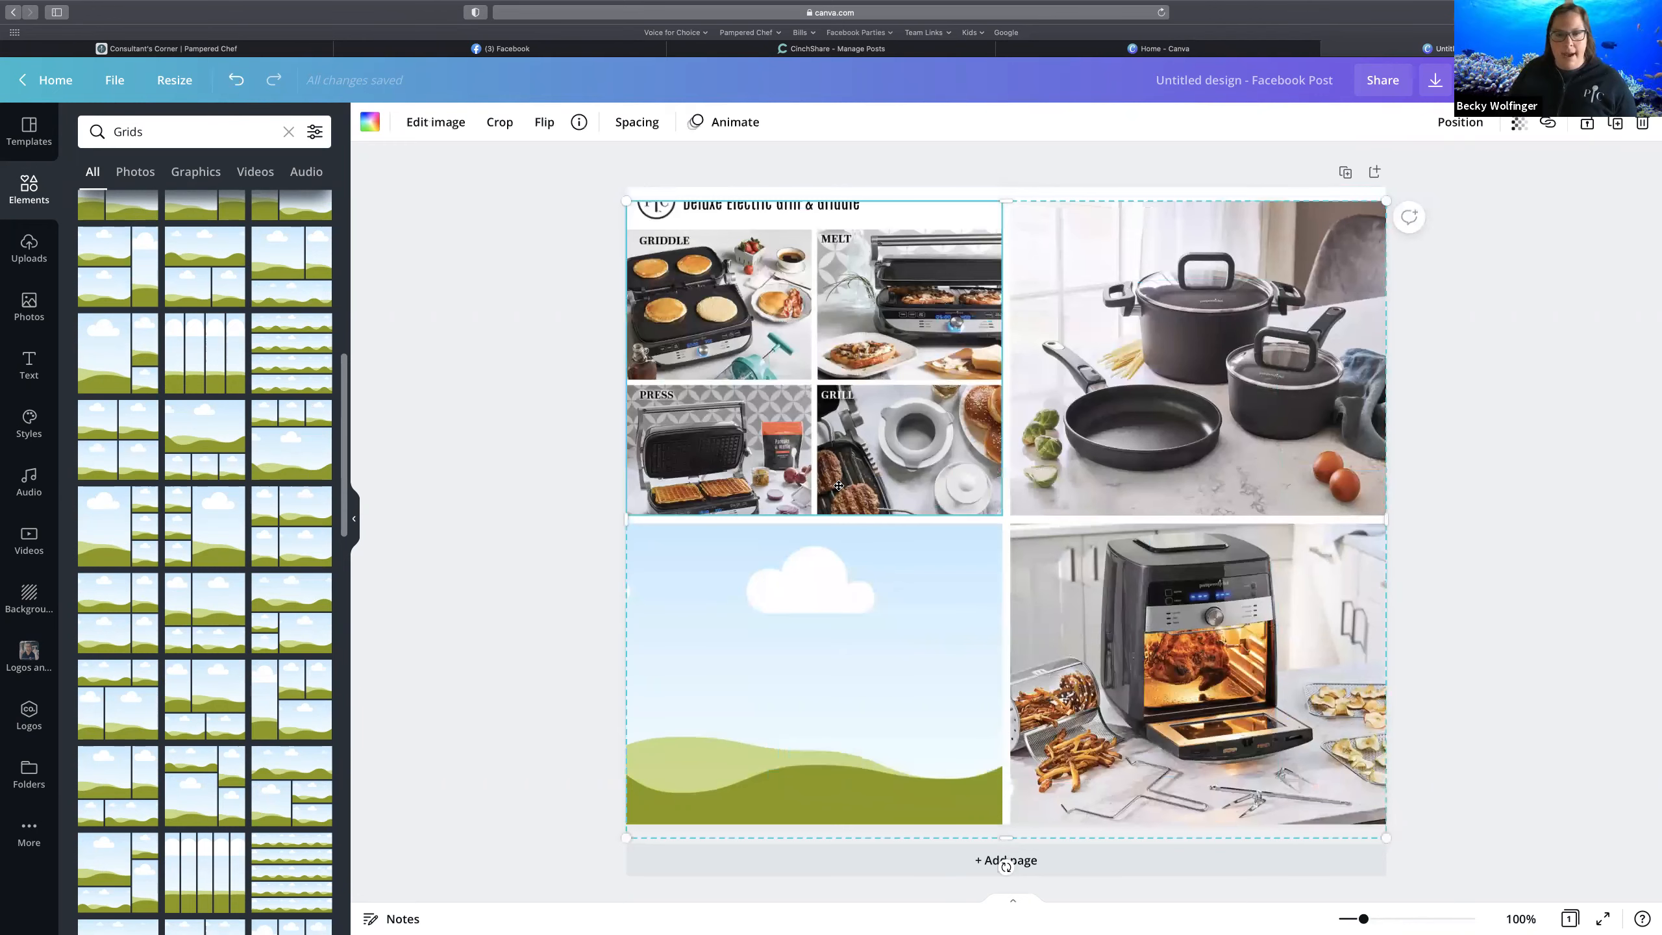
left_click(239, 87)
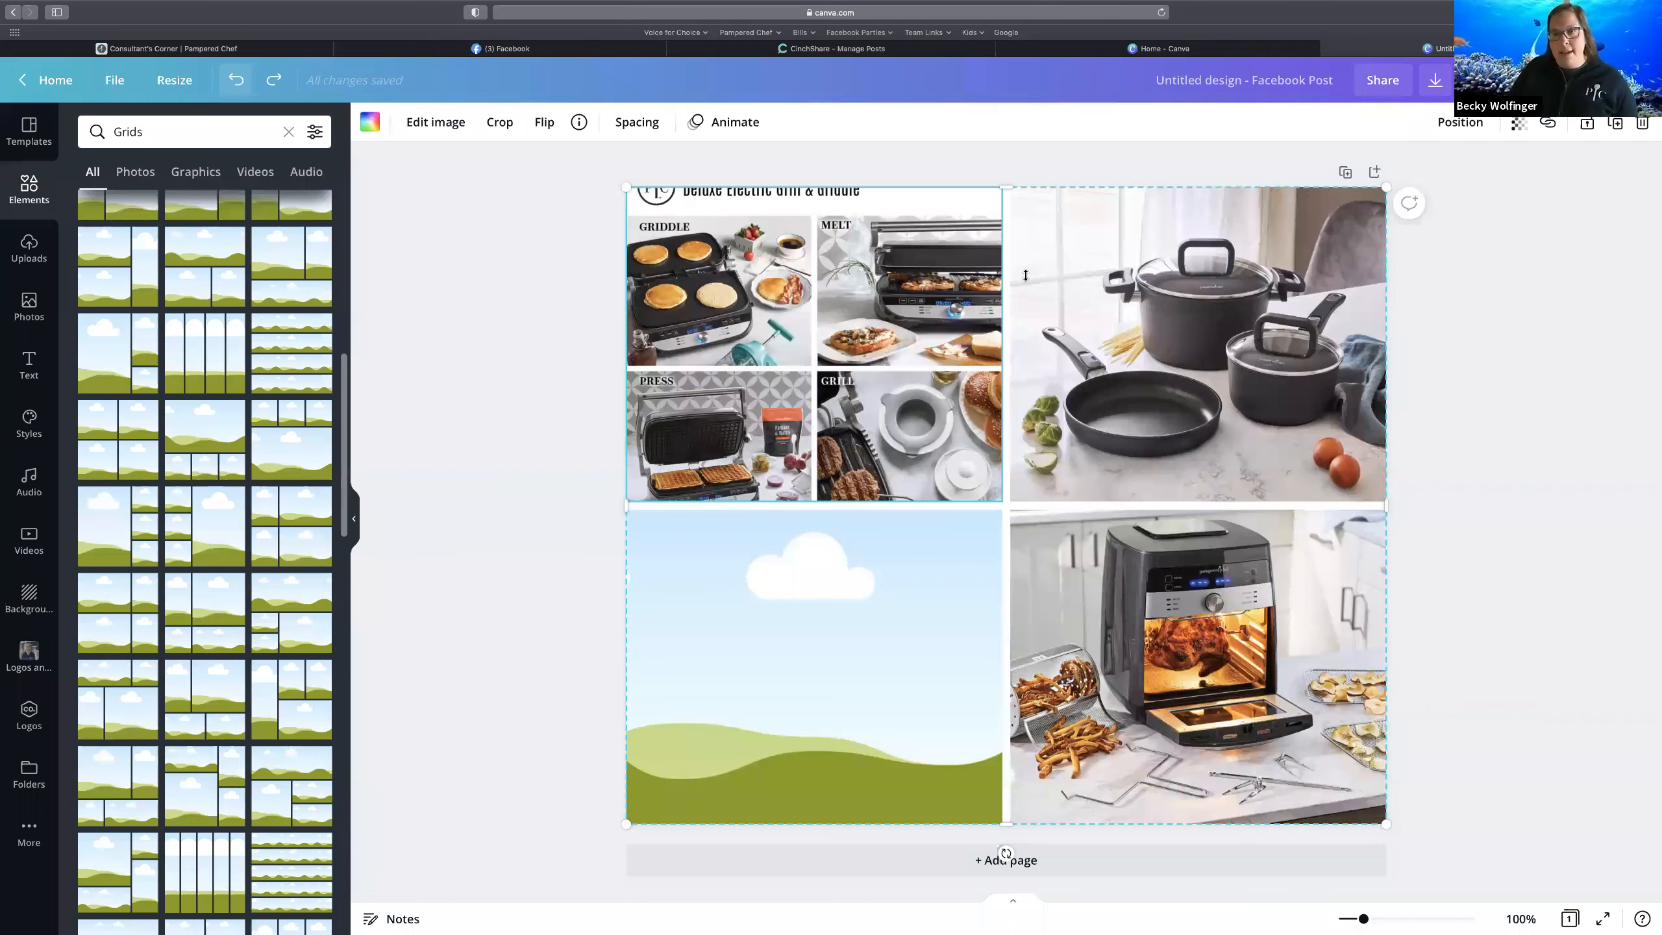
key("super+z")
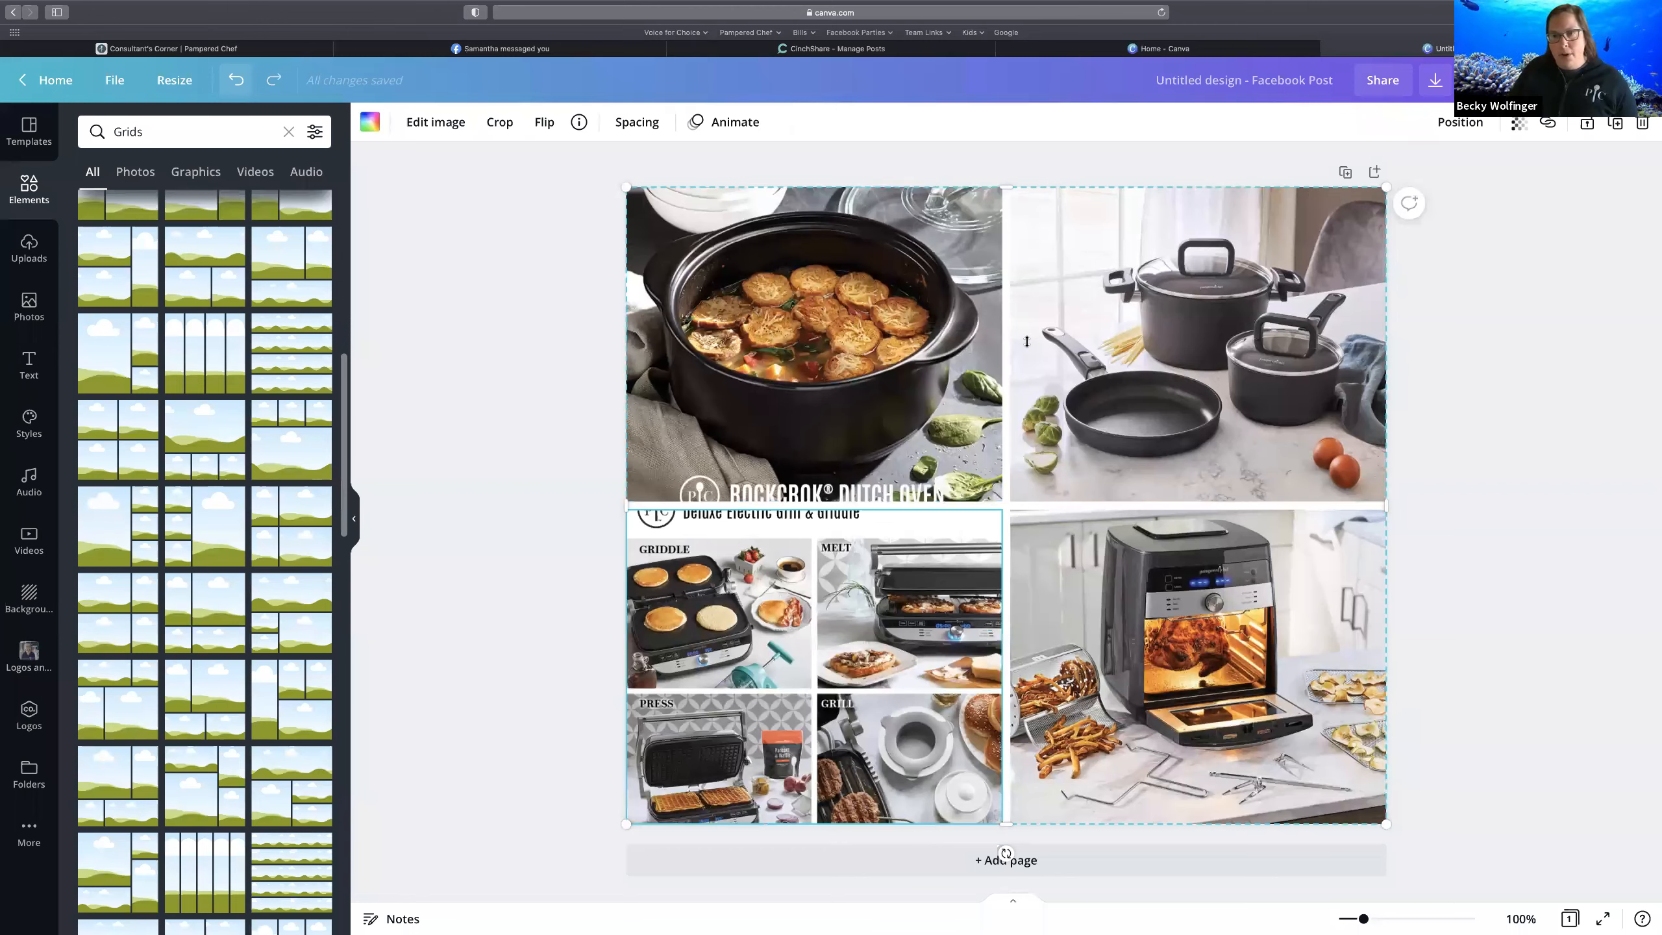
key("super+z")
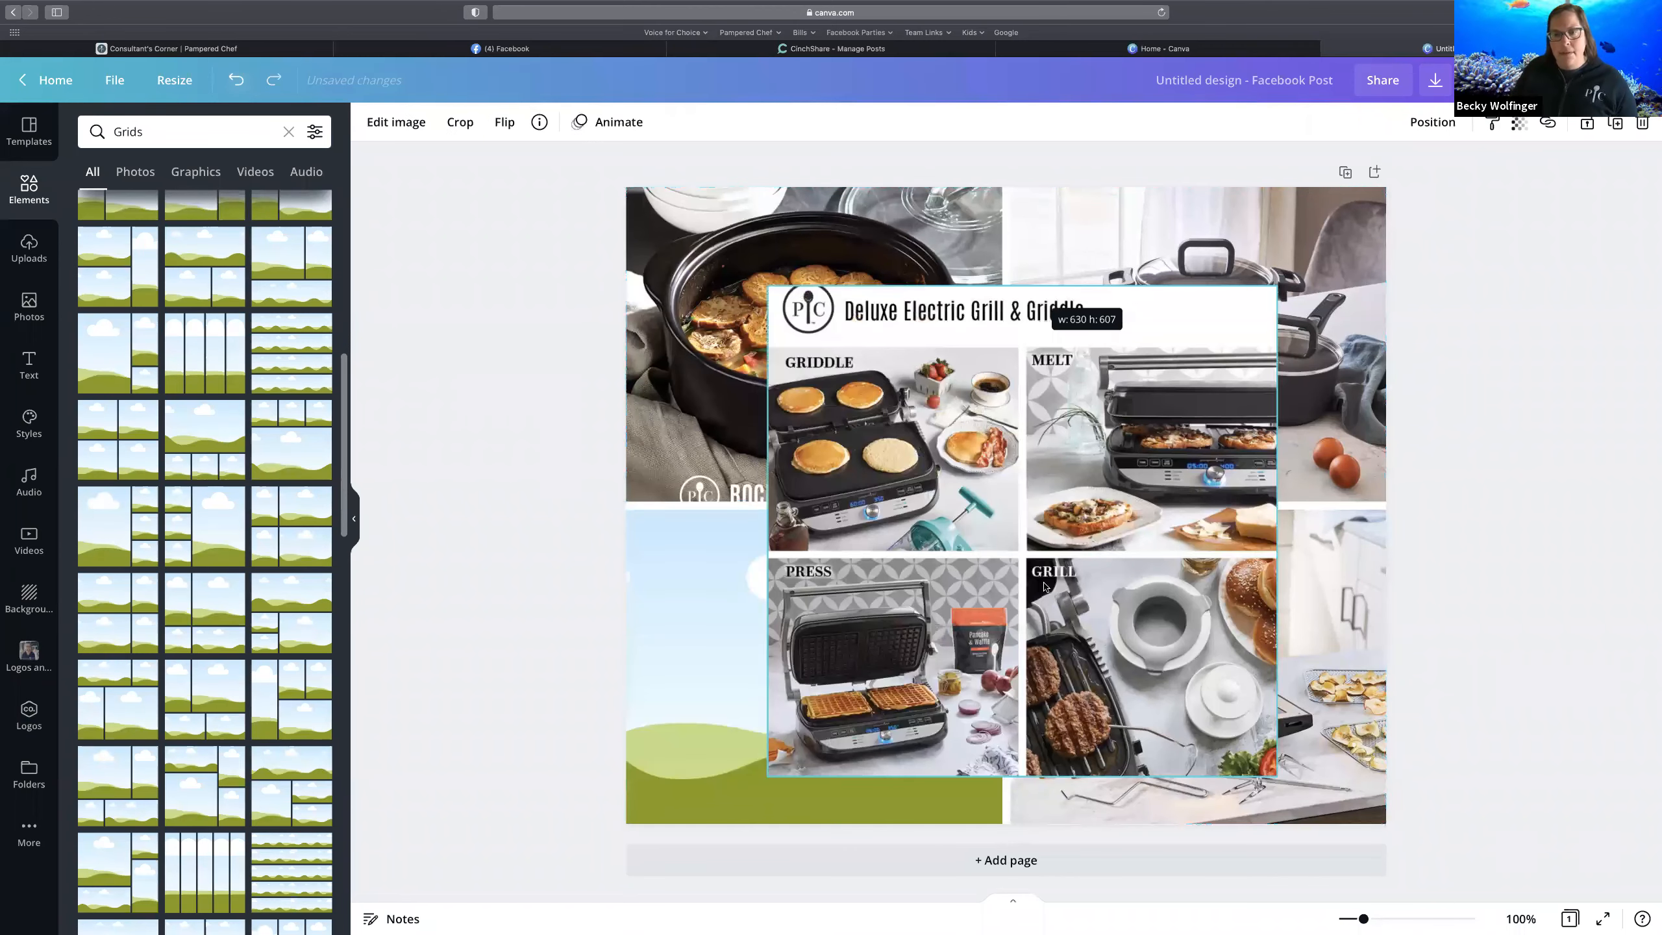
key("super+z")
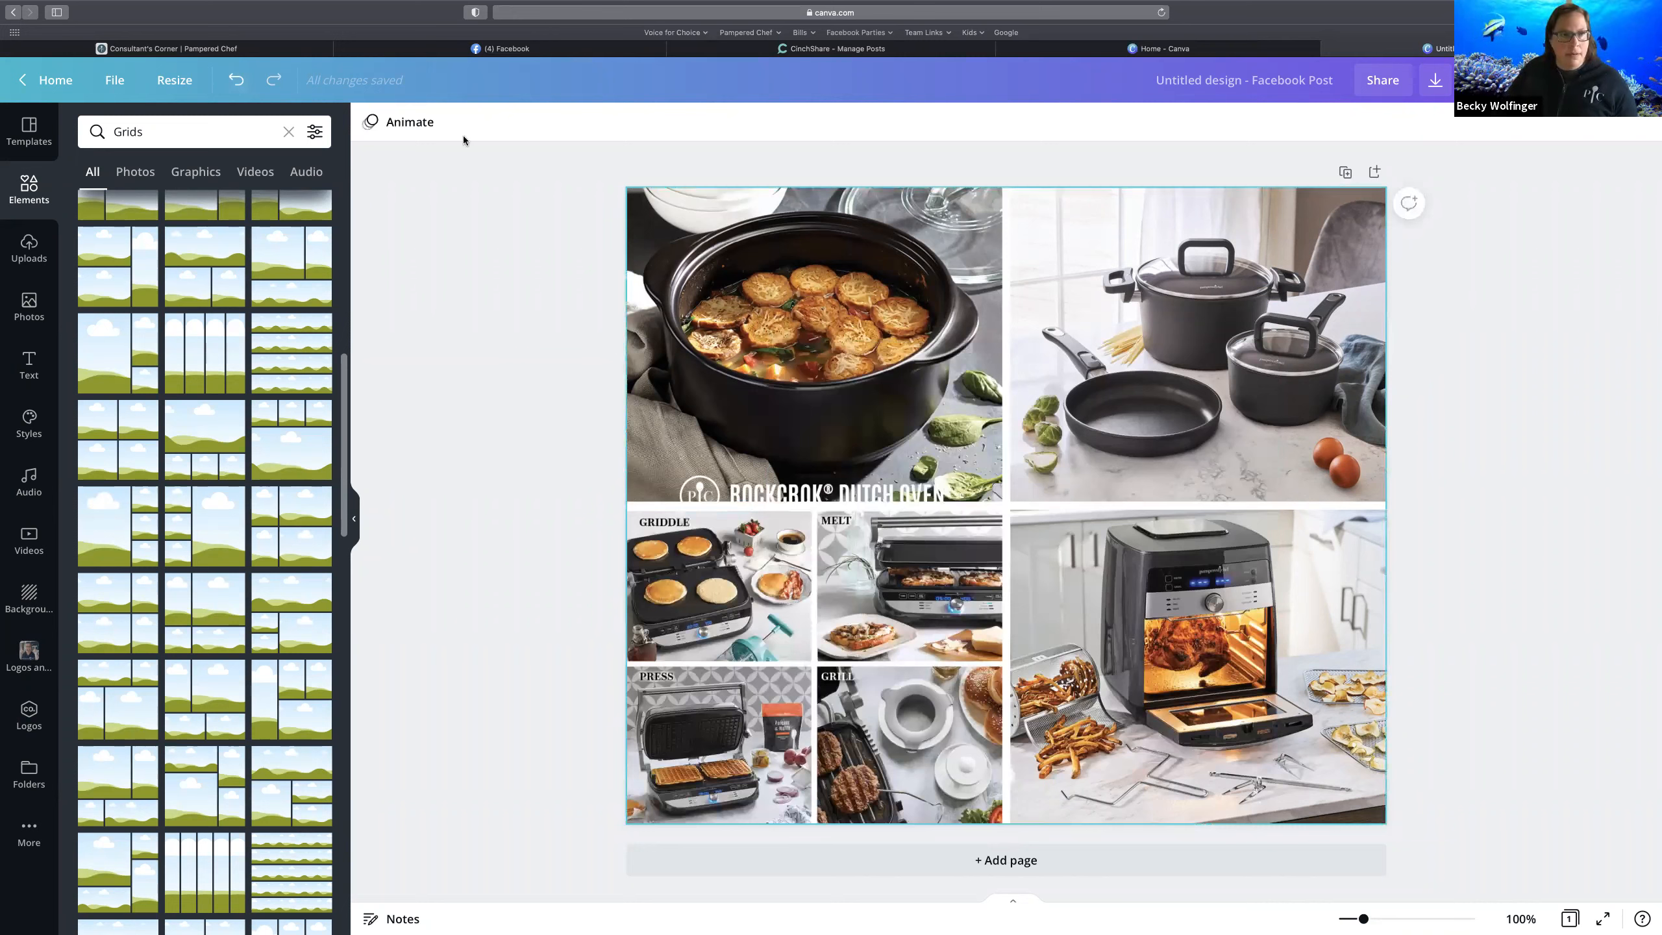
left_click(802, 274)
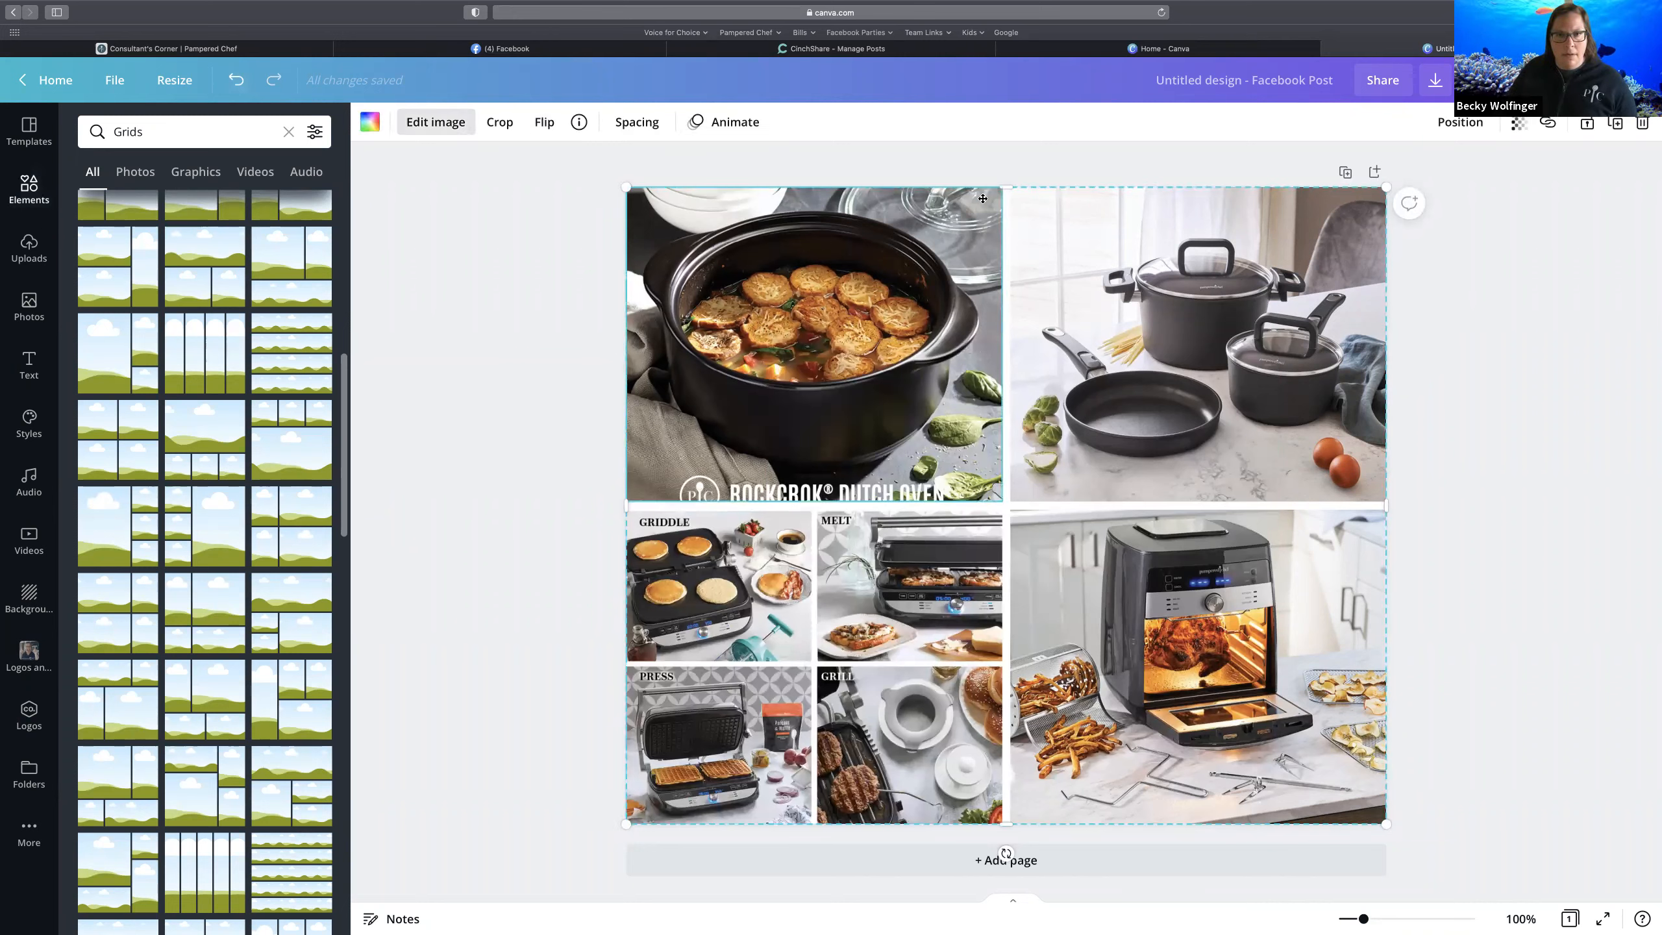
left_click(499, 123)
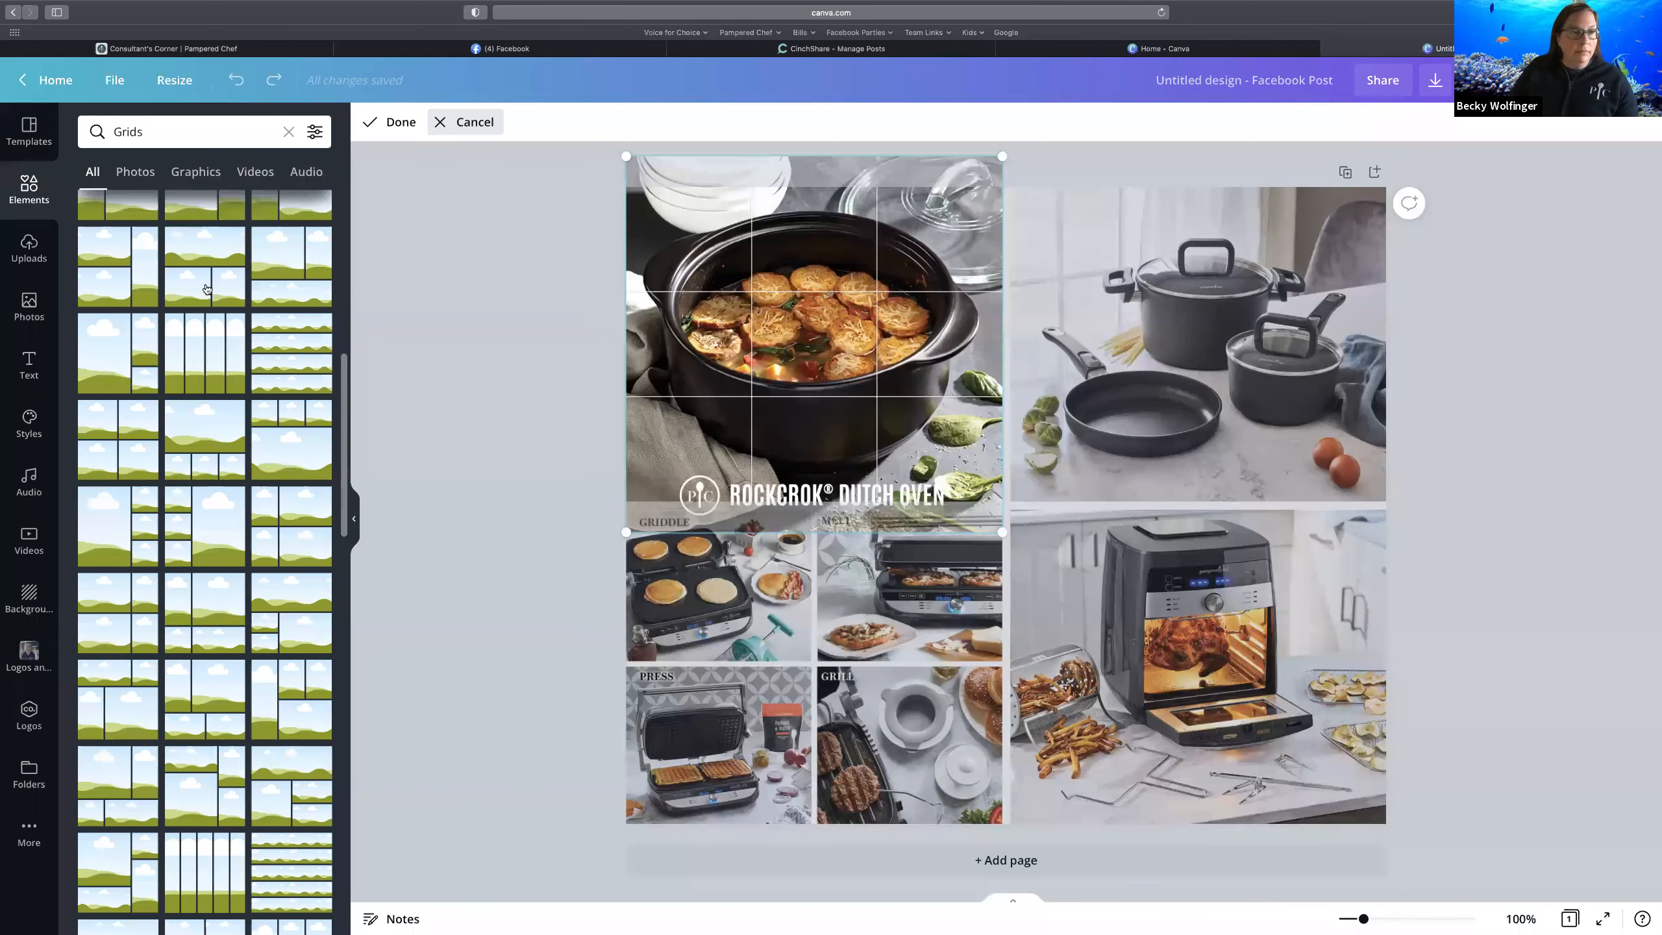
key("Escape")
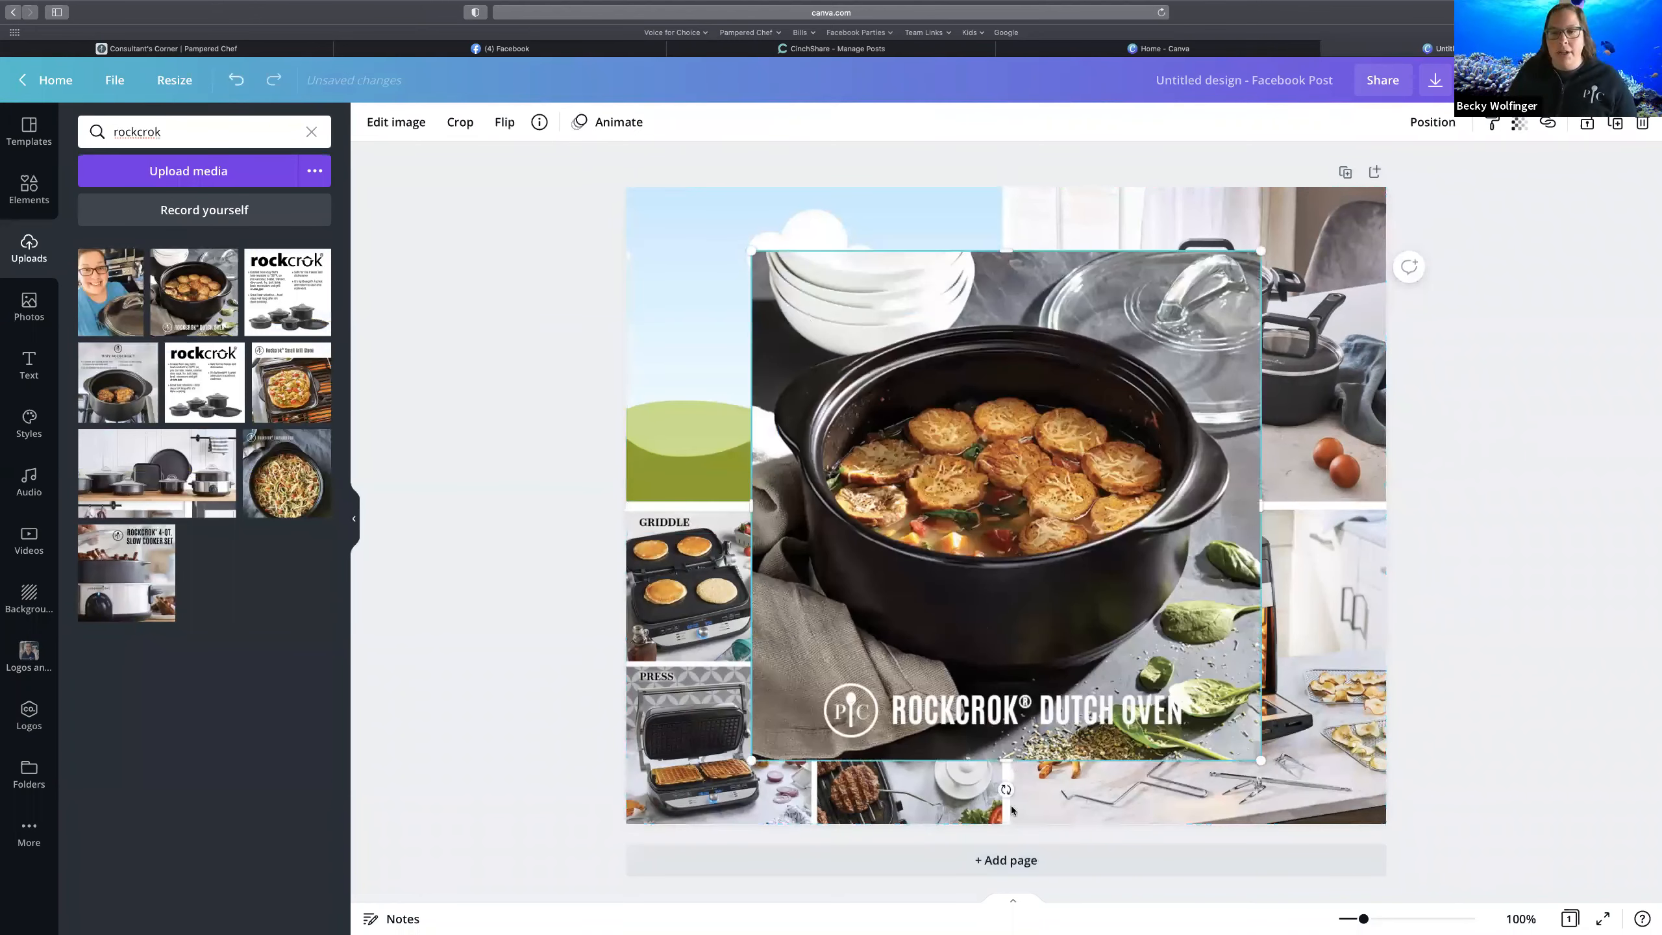
- Replace the upper-left cell's photo with the Dutch oven image found under "rockcrok" in the uploads, cropped to exclude its title
left_click_drag(948, 498, 698, 507)
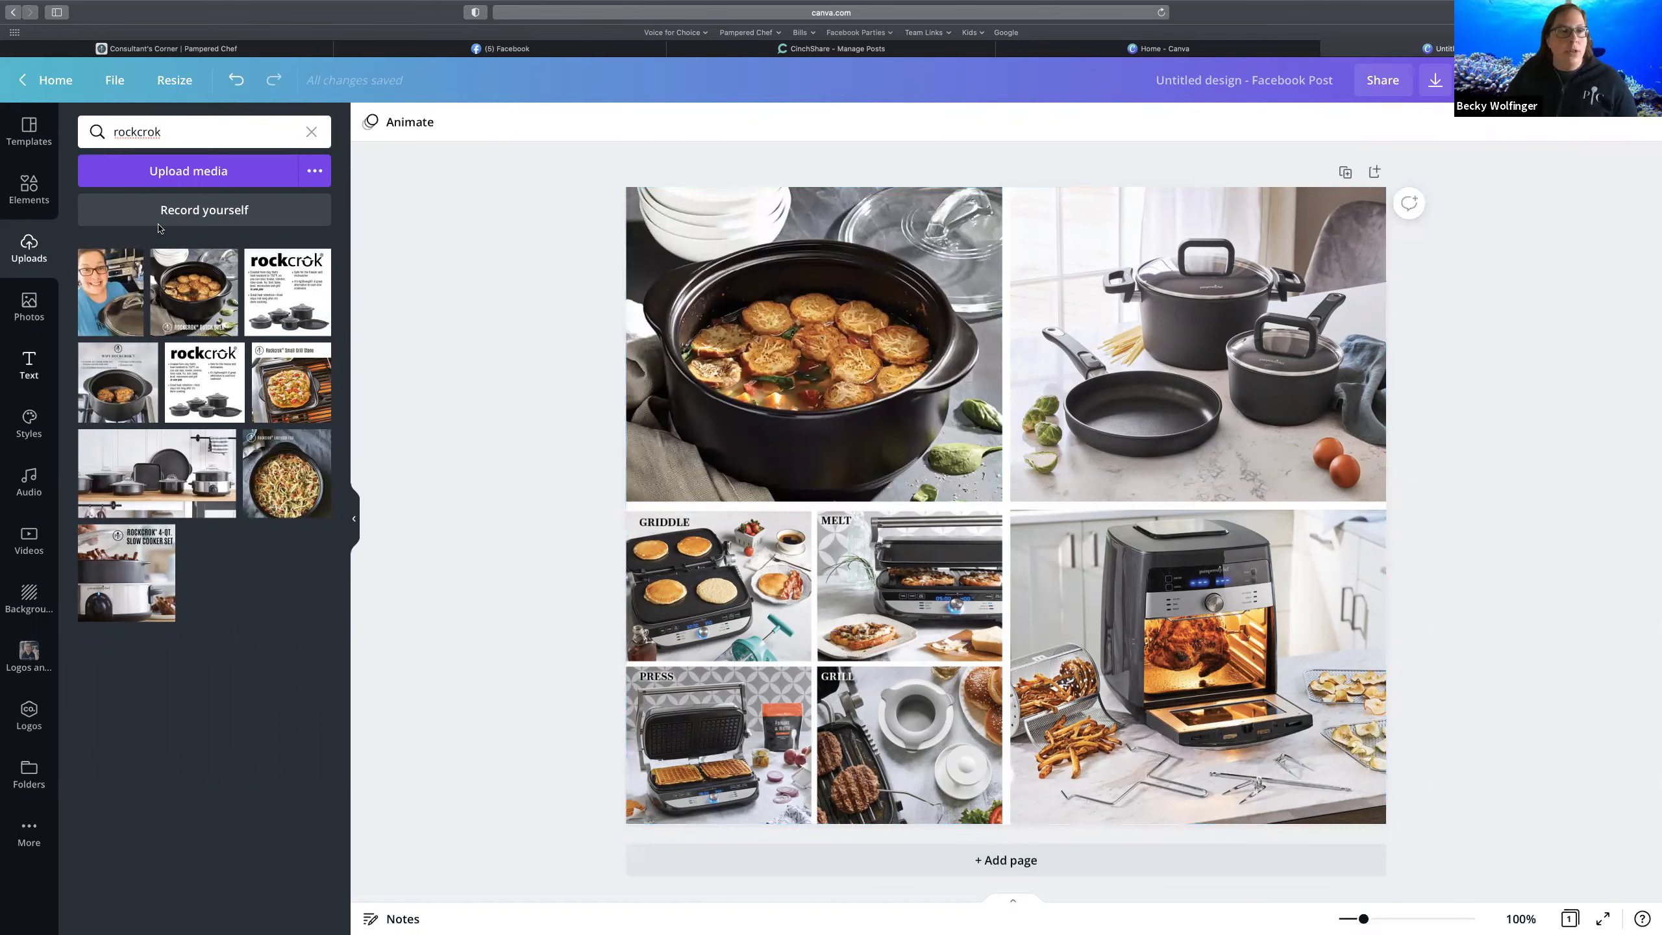
- Set the page background to green and add a circle from Lines & Shapes in the same green
left_click(28, 599)
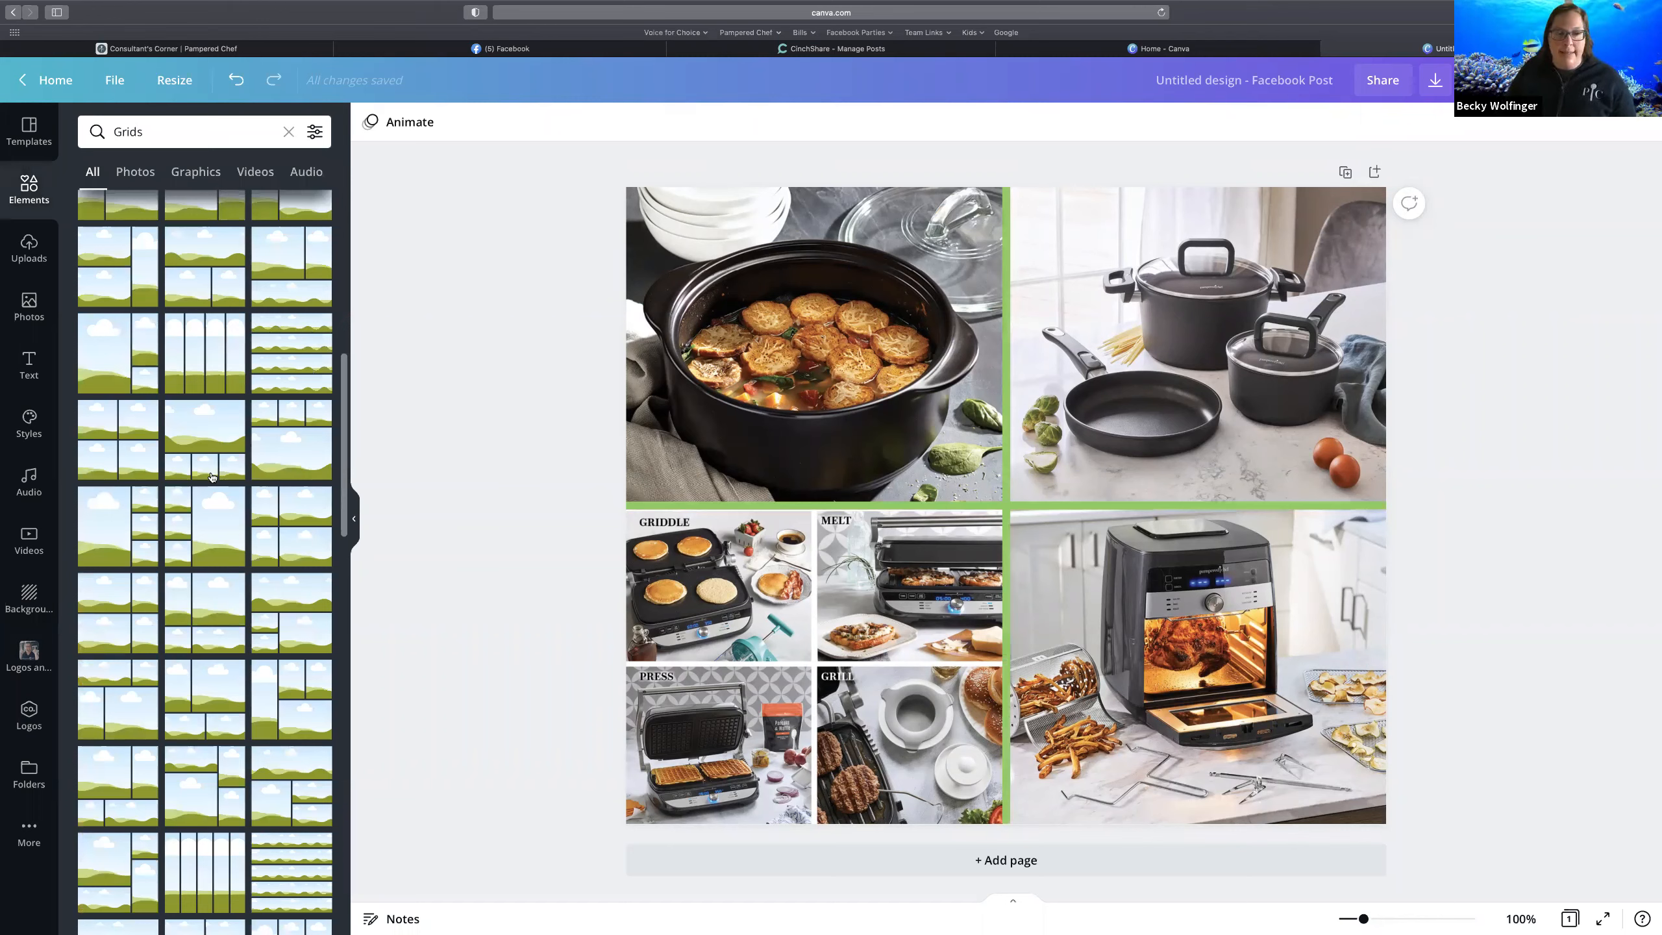
left_click(288, 133)
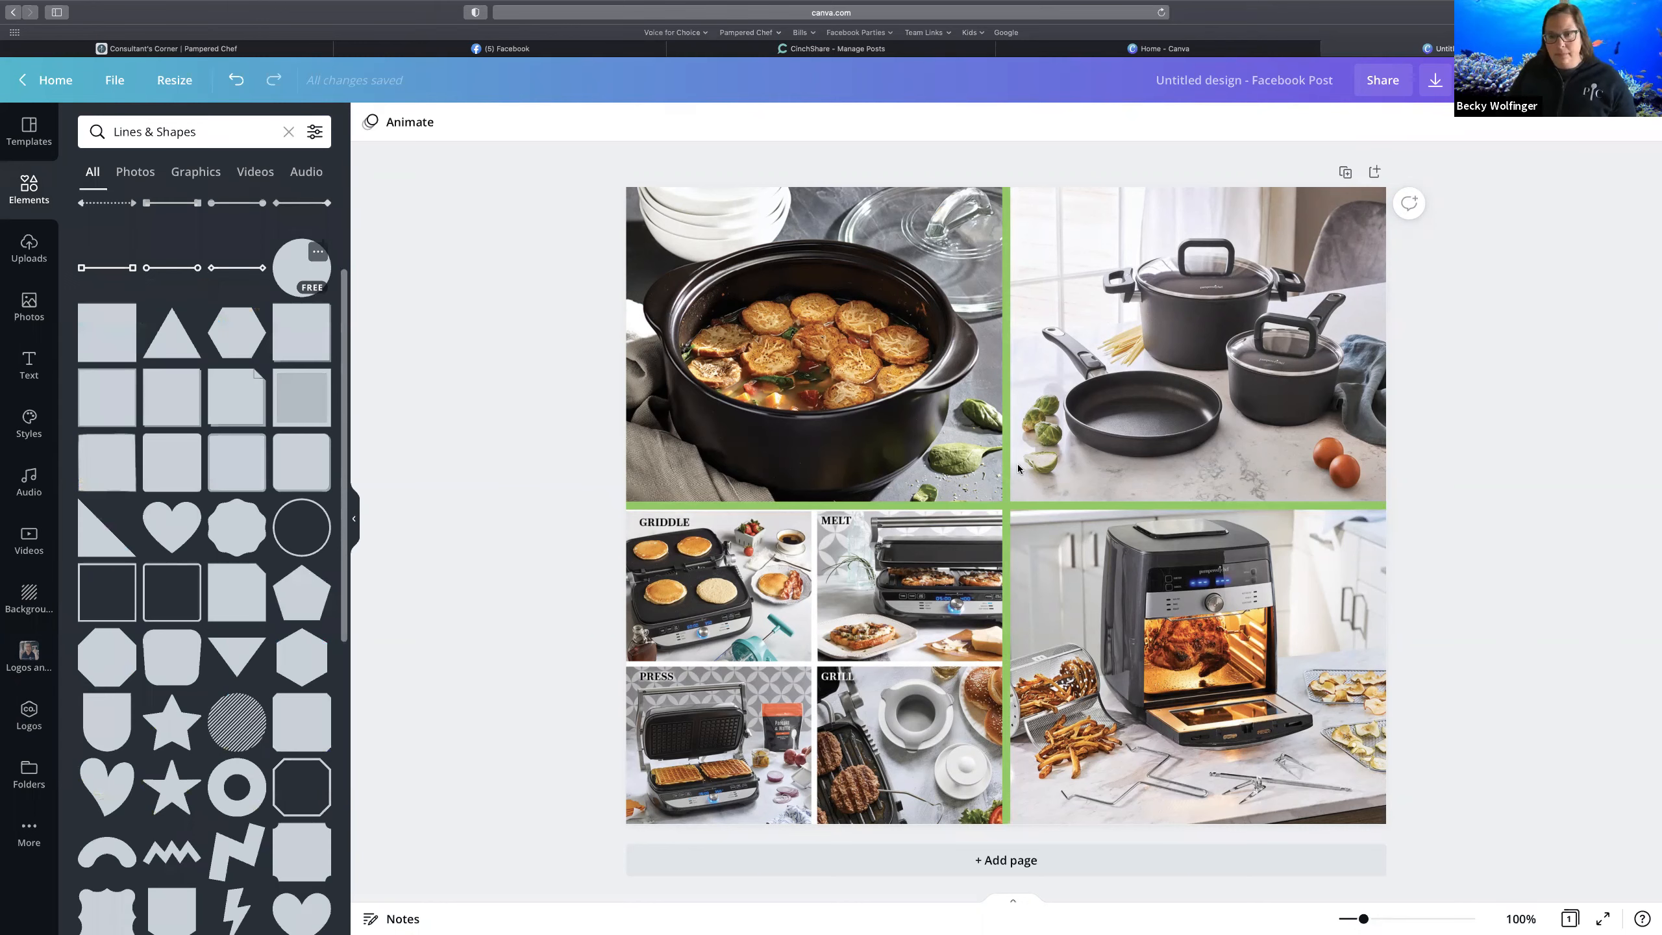
left_click(302, 268)
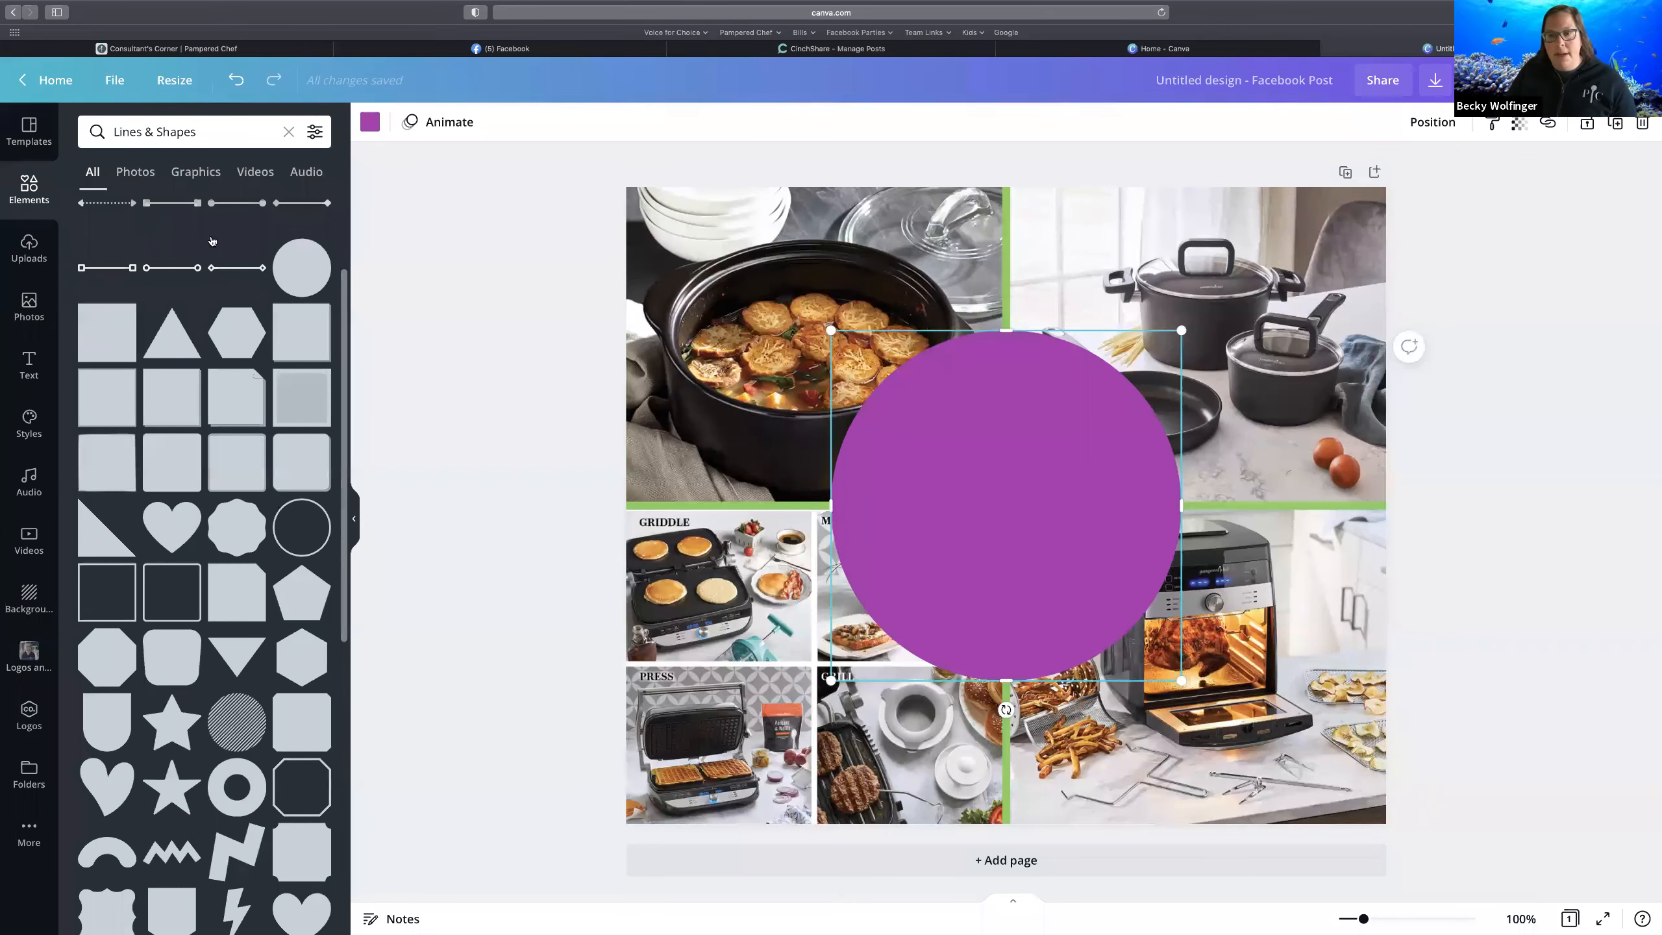
left_click(369, 122)
left_click(138, 206)
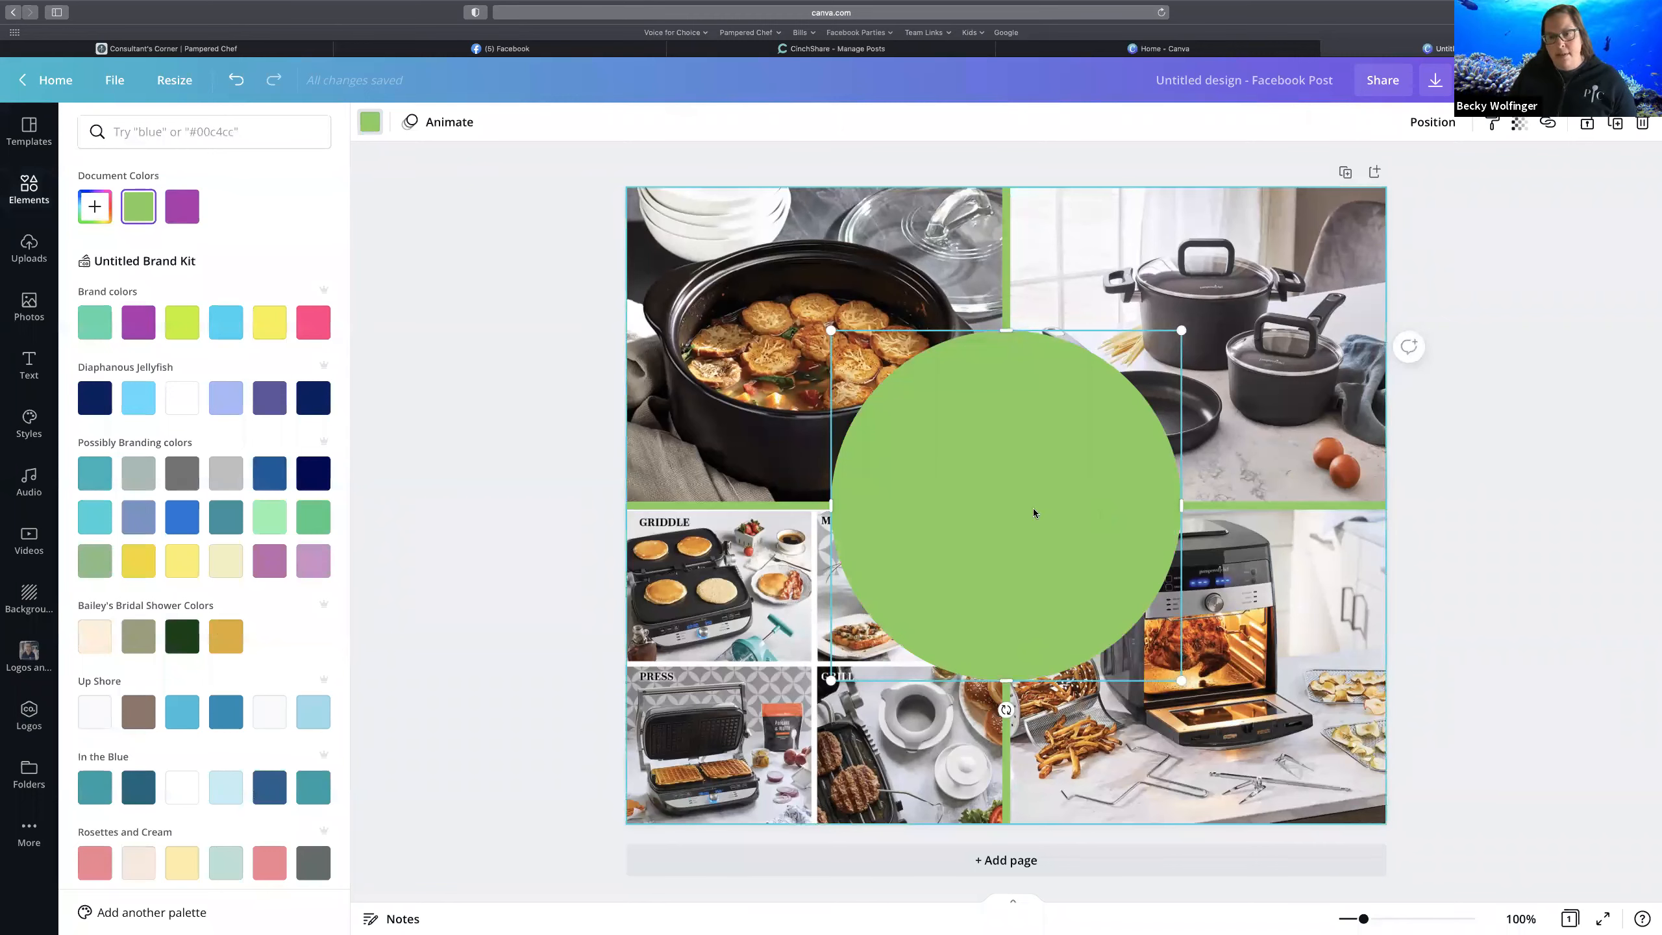
- Shrink the green circle proportionally and centre it where the four grid cells meet
left_click_drag(1181, 331, 1116, 396)
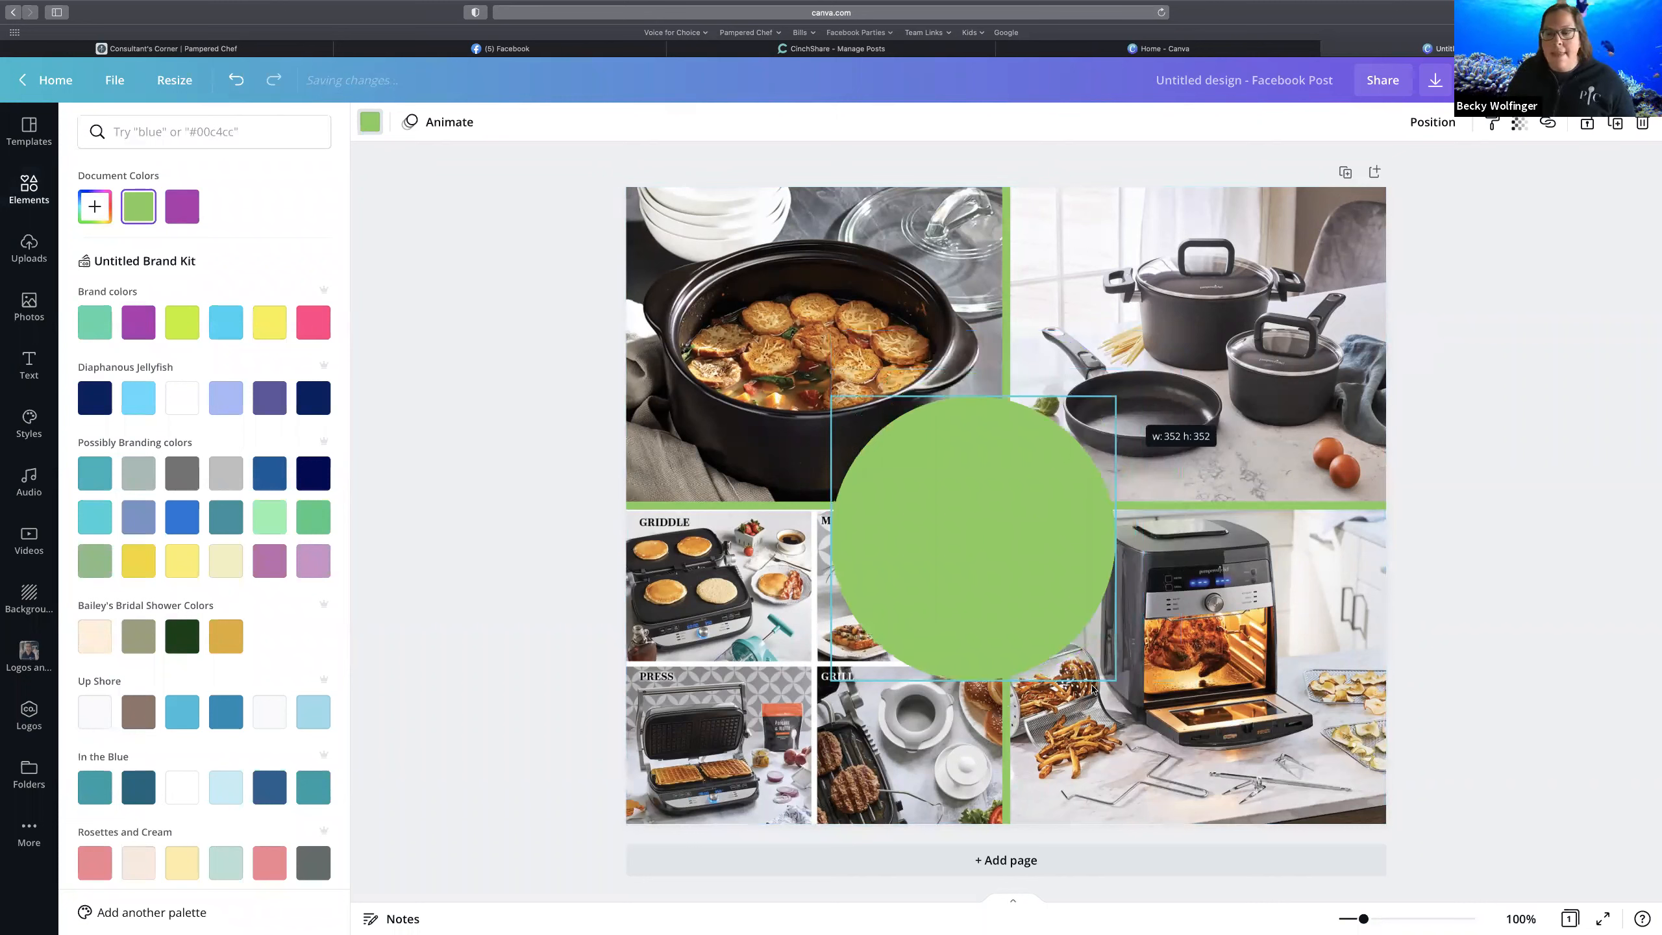
left_click_drag(1116, 396, 1078, 435)
left_click_drag(954, 557, 1007, 505)
left_click(1605, 685)
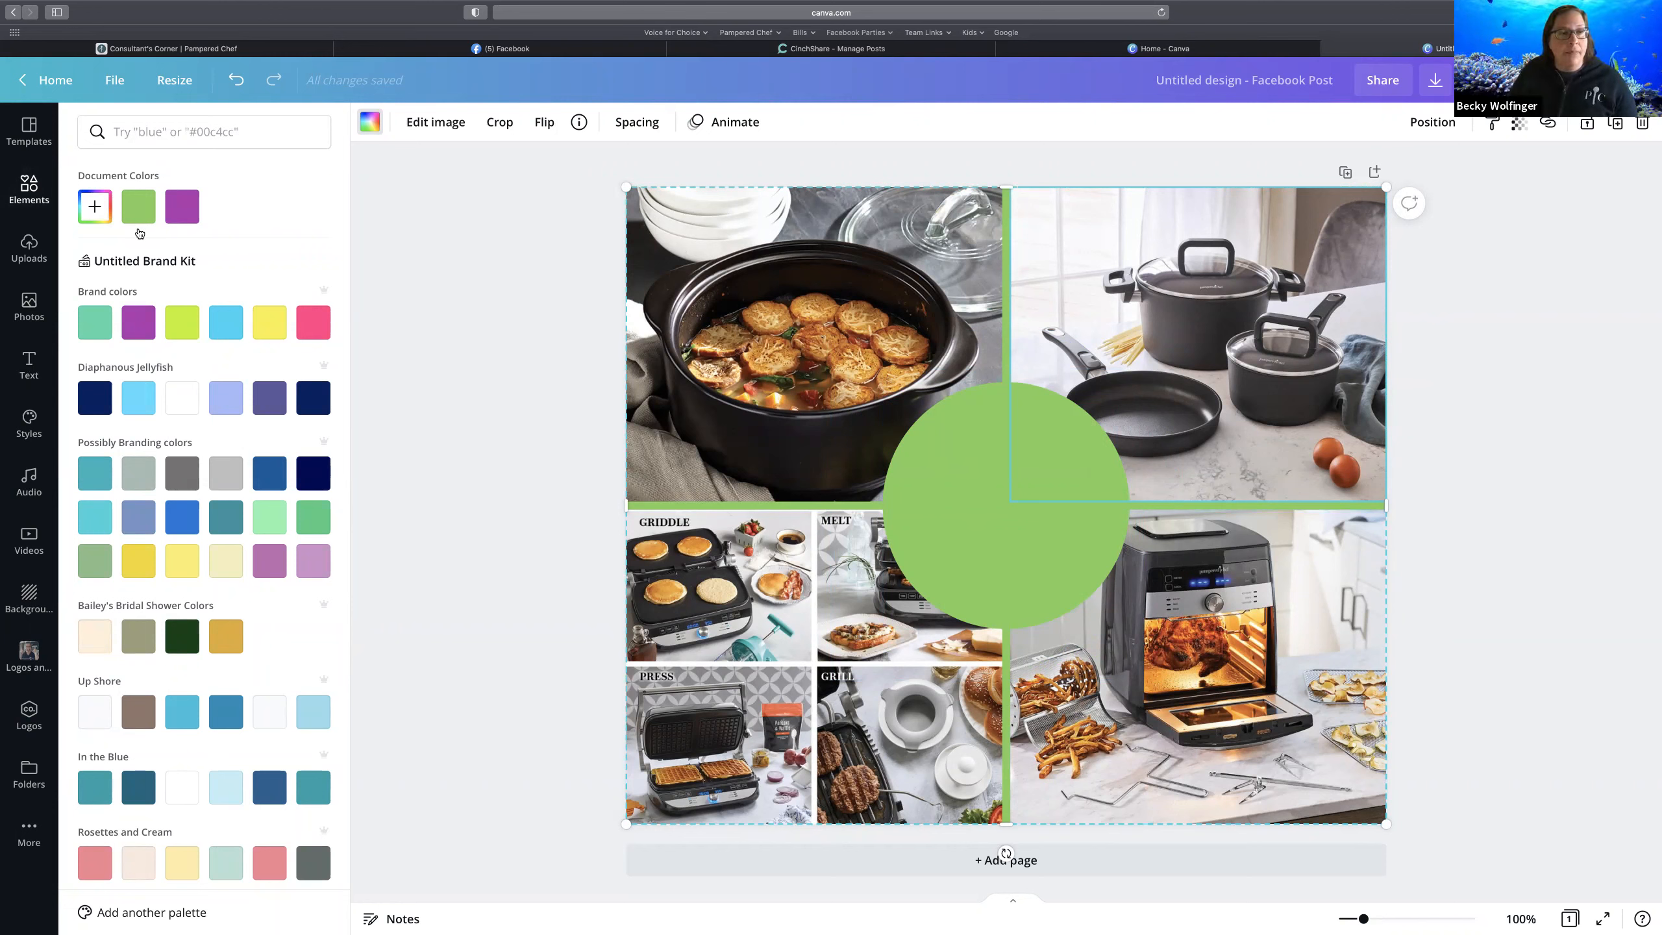
key("Escape")
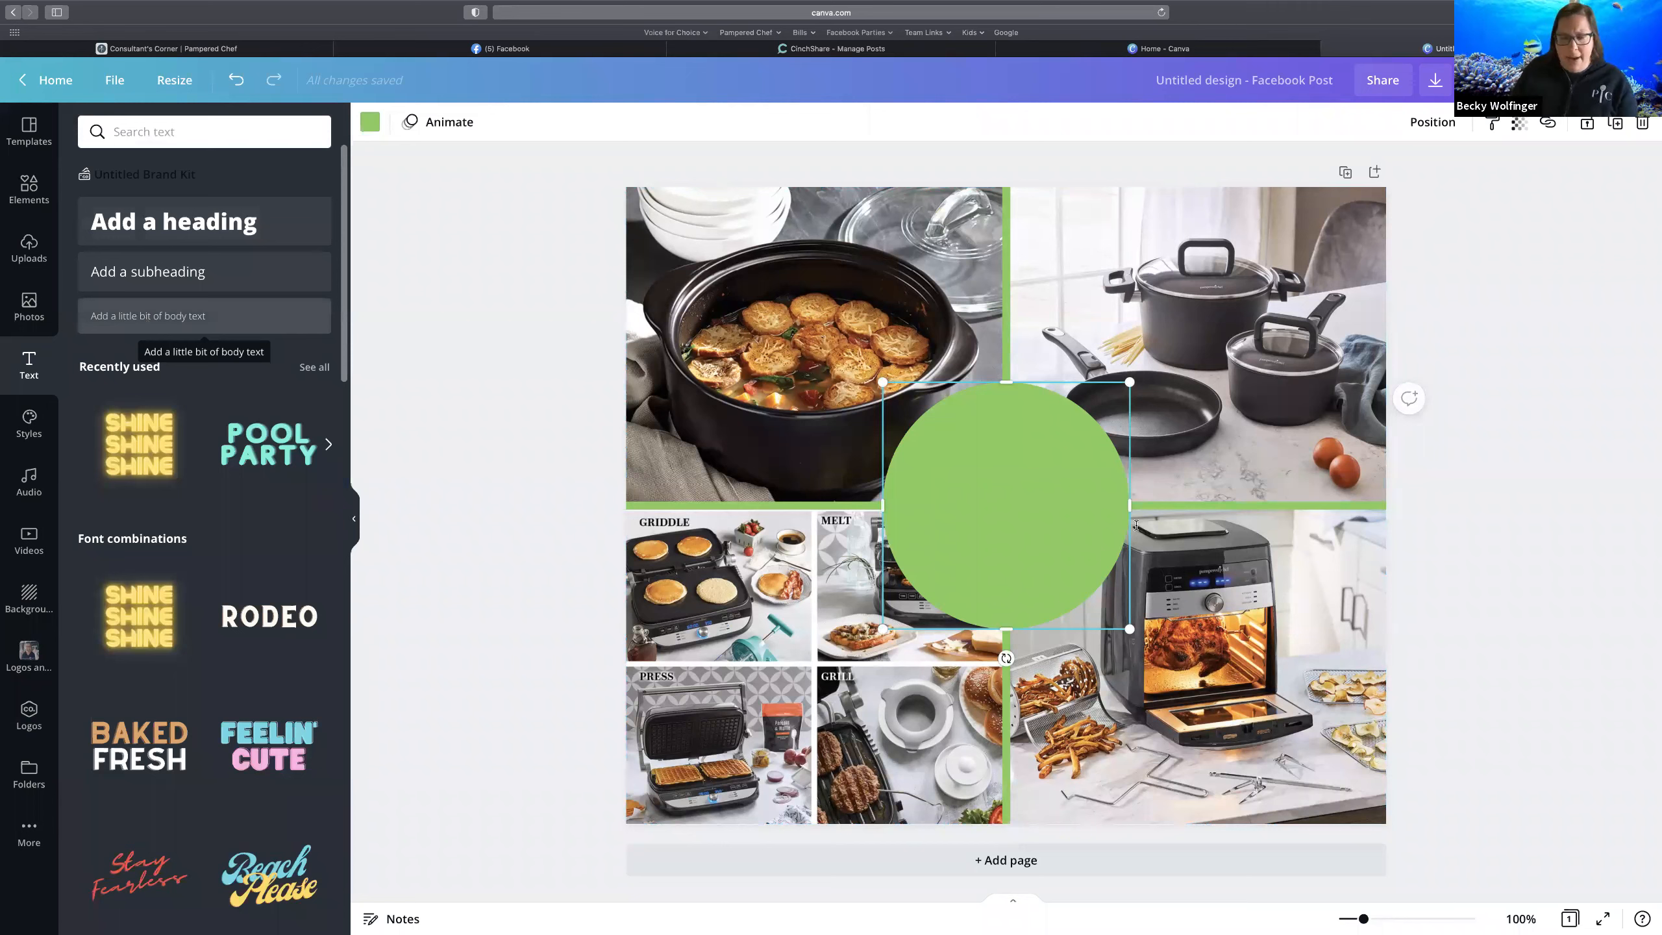
- Add a heading reading "Which would you choose for 60% off?"
key("t")
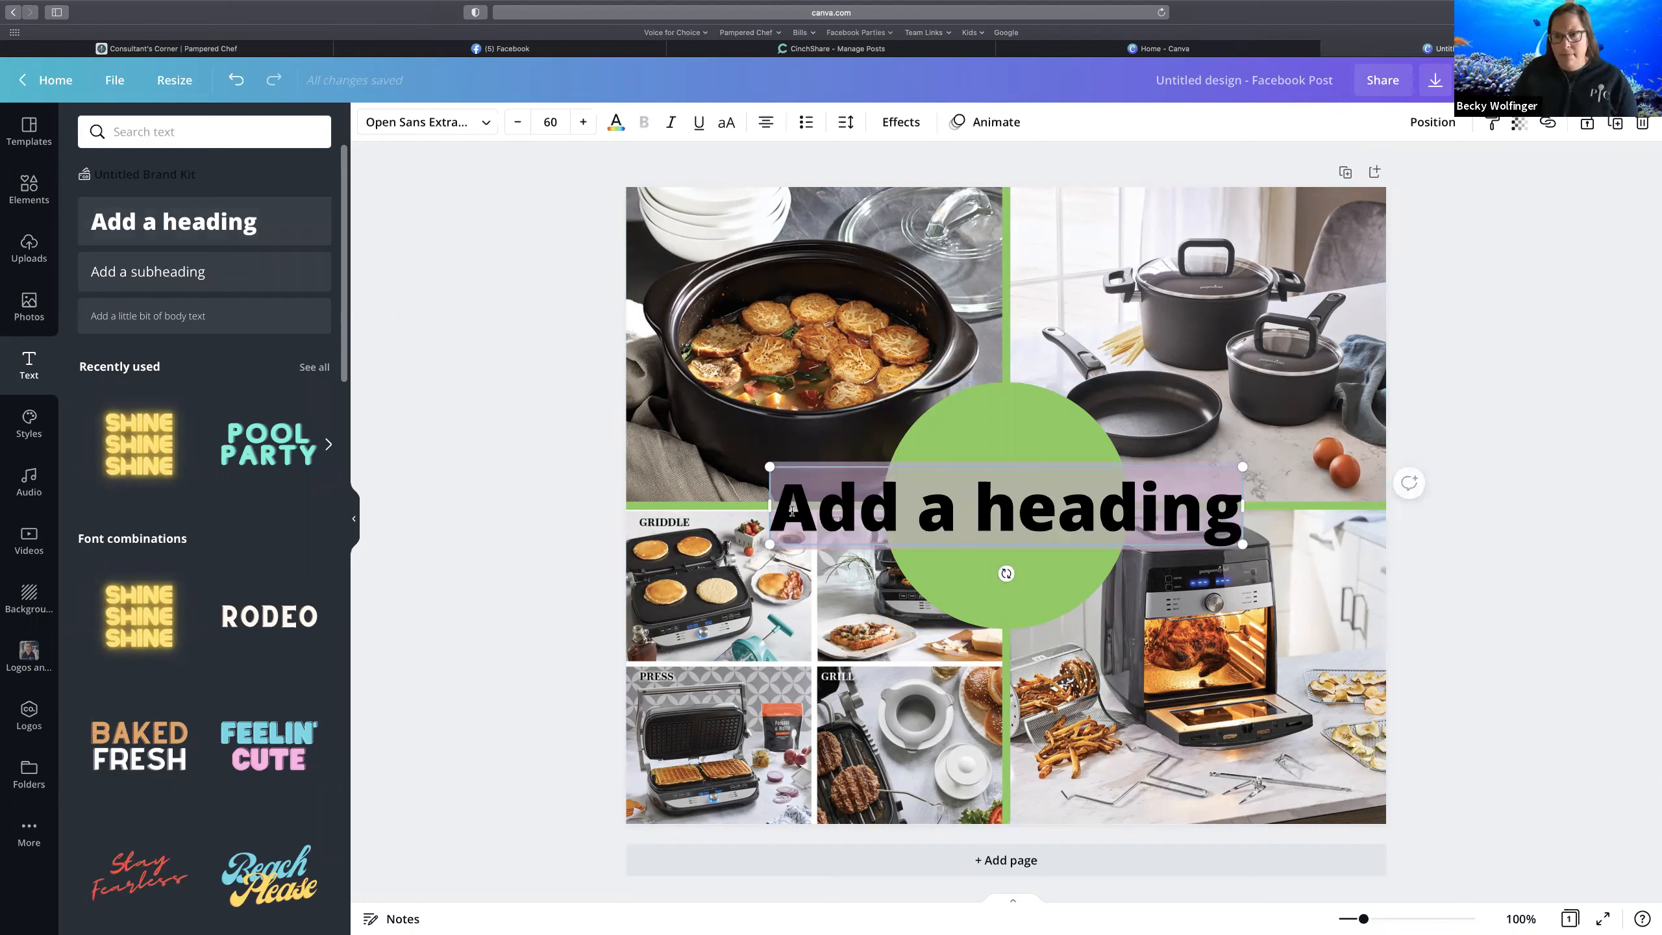
type("Whcih")
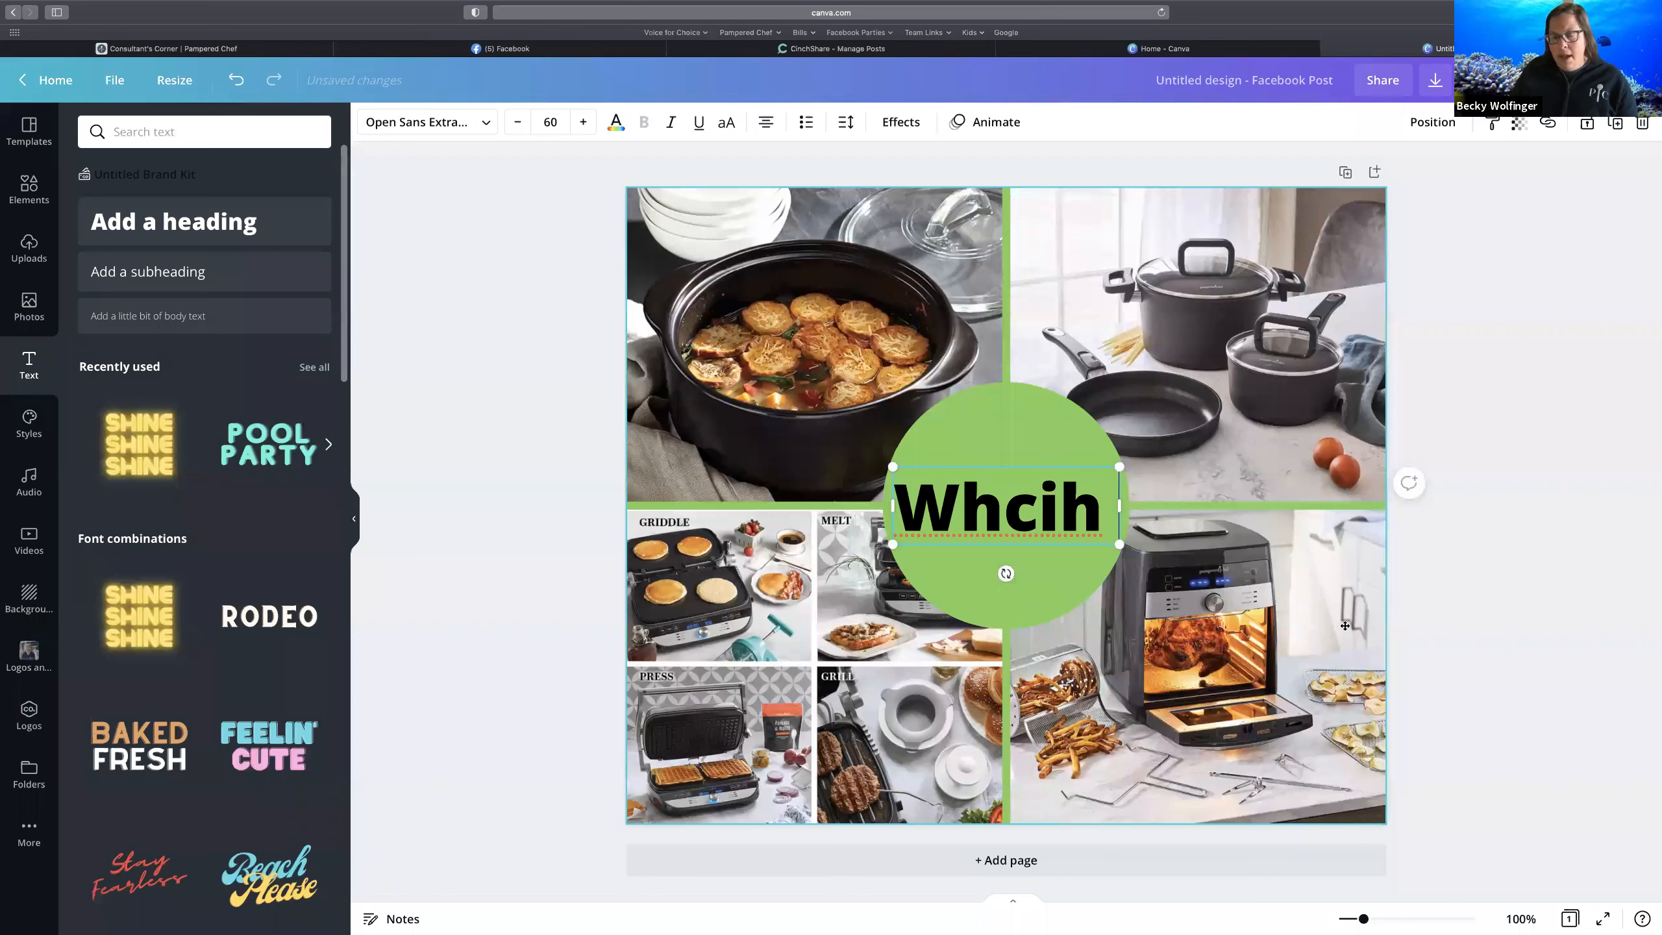
key("BackSpace")
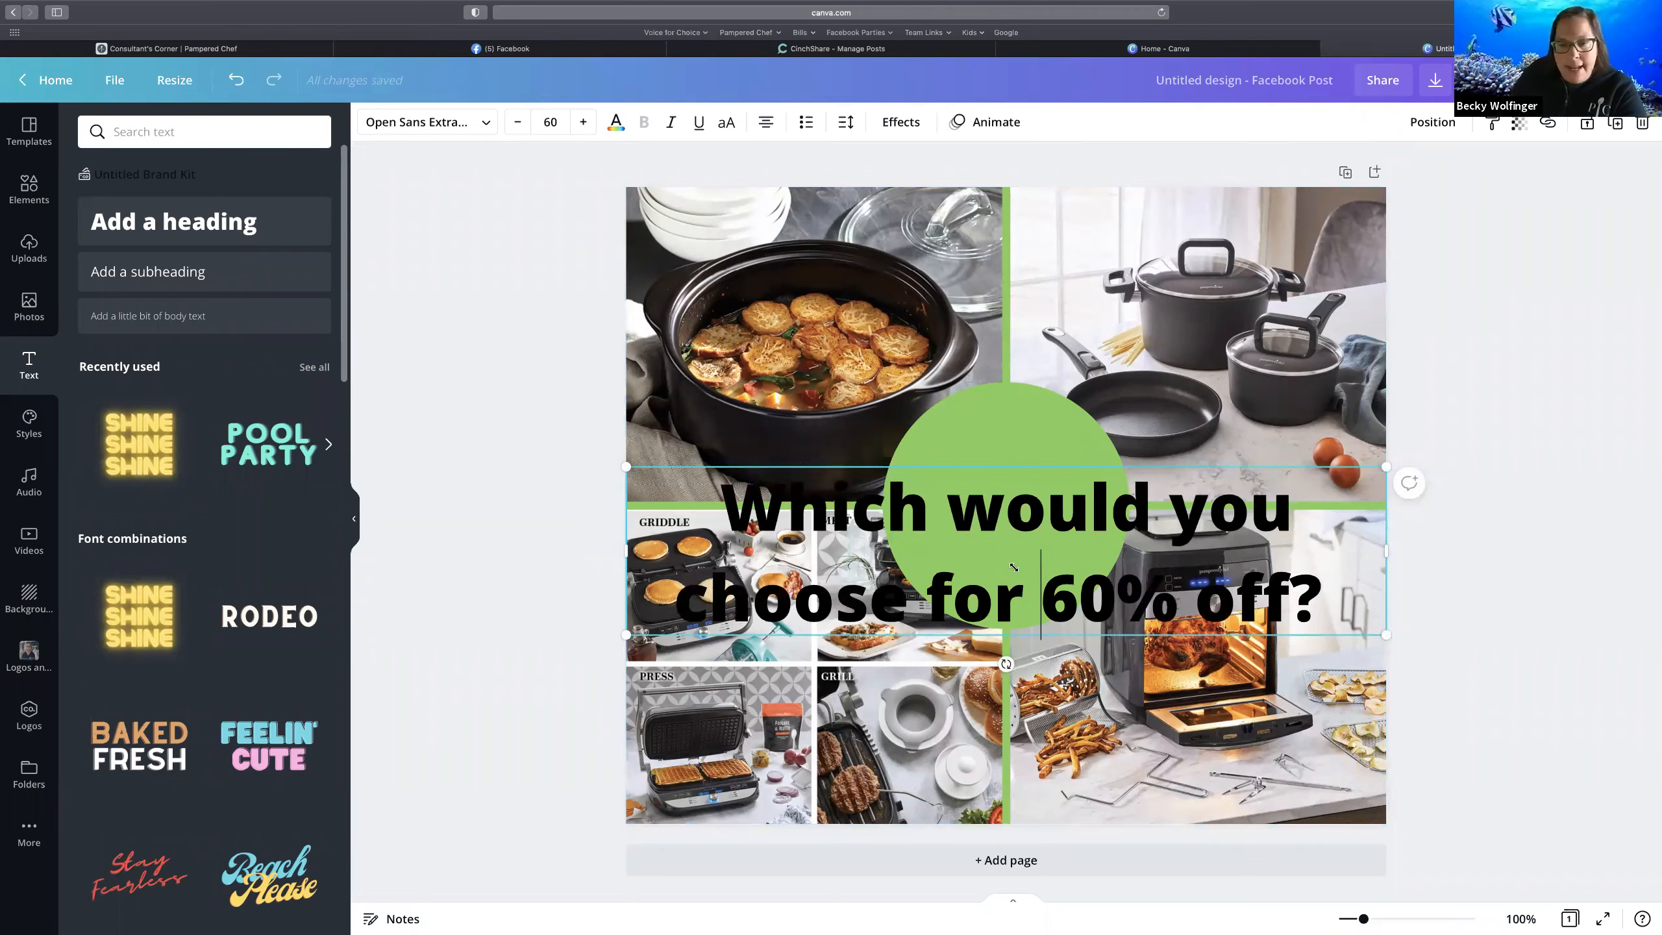
- Scale the heading down to font size 28.7, wrapped onto three lines, and centre it inside the green circle
left_click_drag(1018, 554, 875, 509)
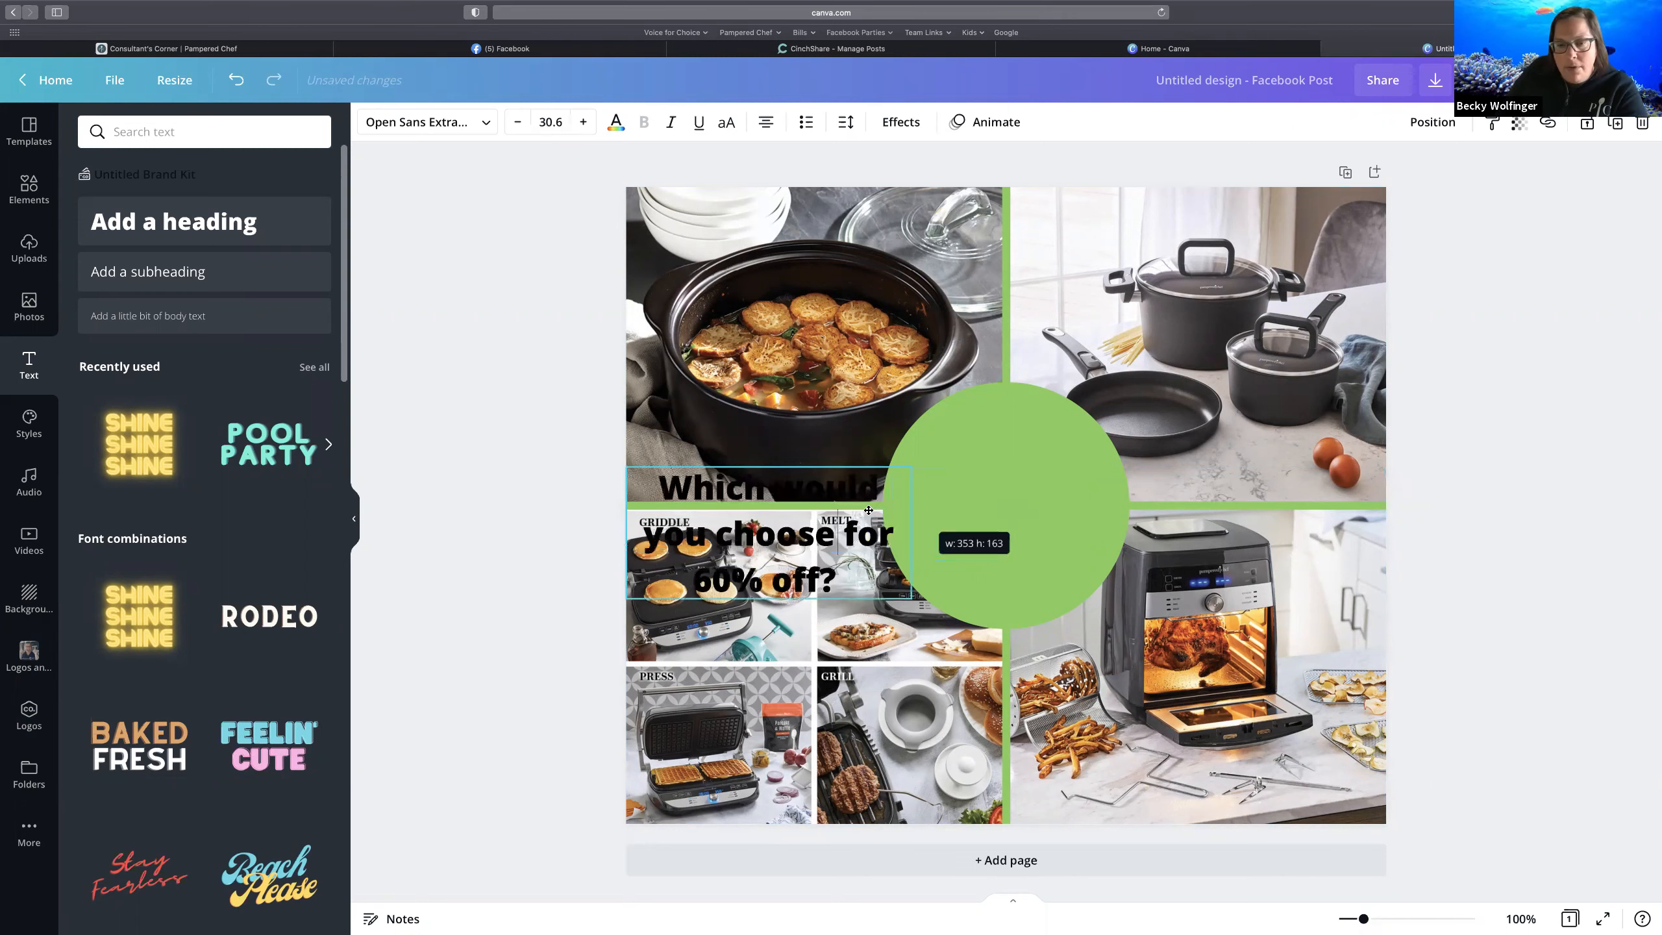
left_click_drag(1004, 599, 1005, 566)
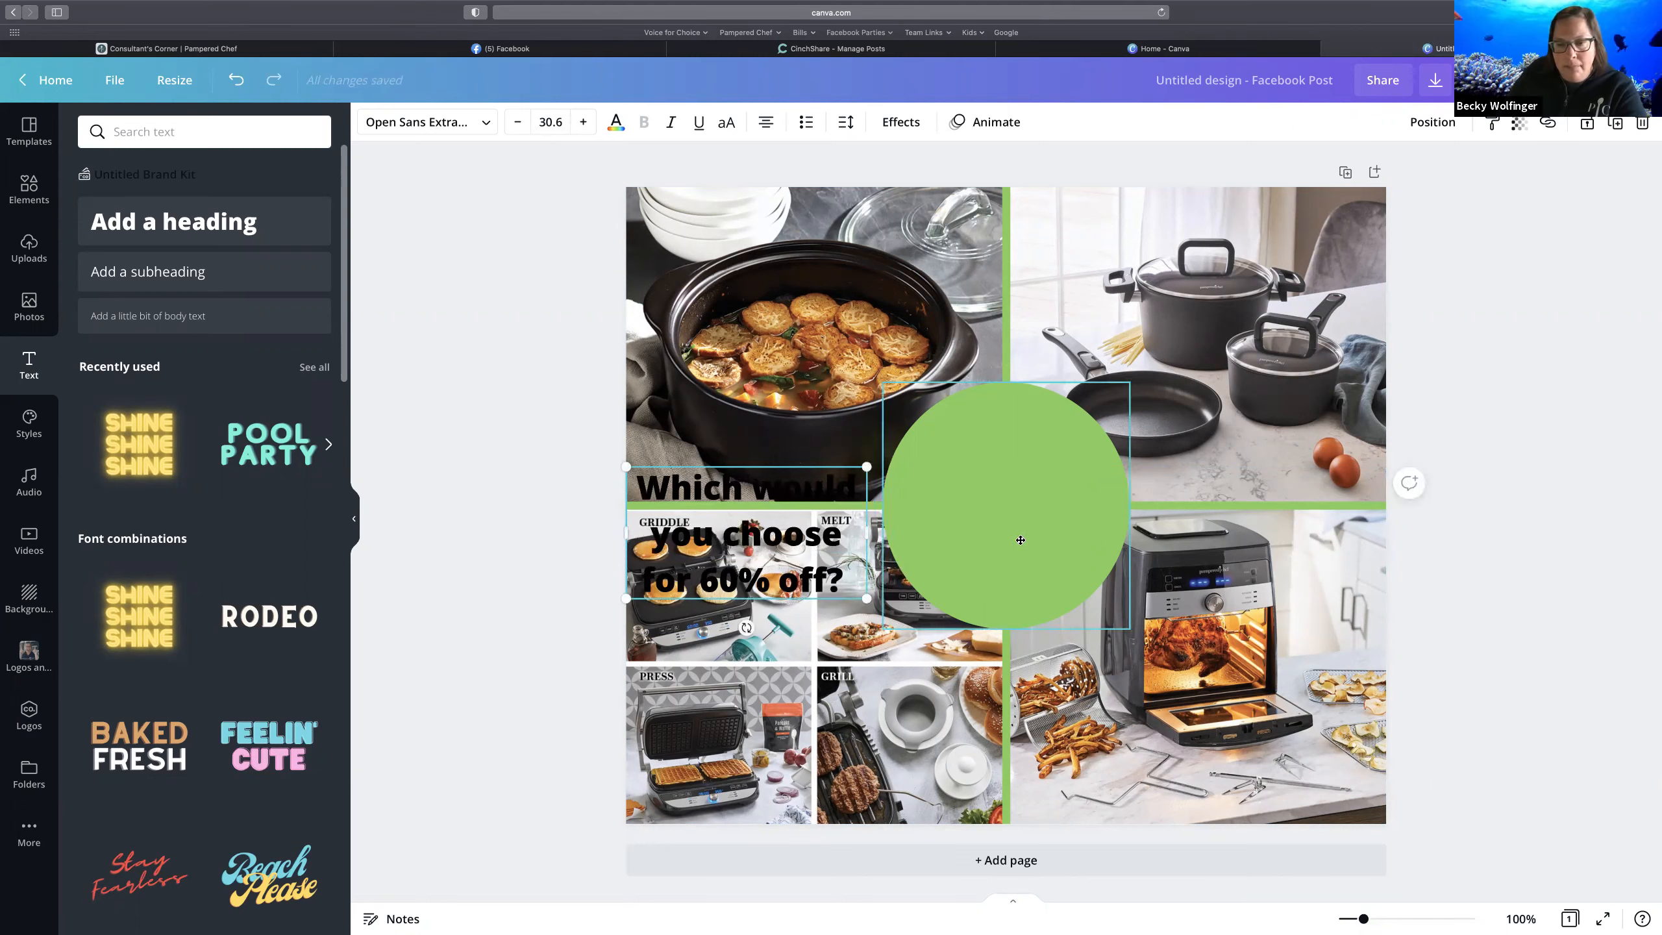
left_click_drag(803, 567, 1080, 543)
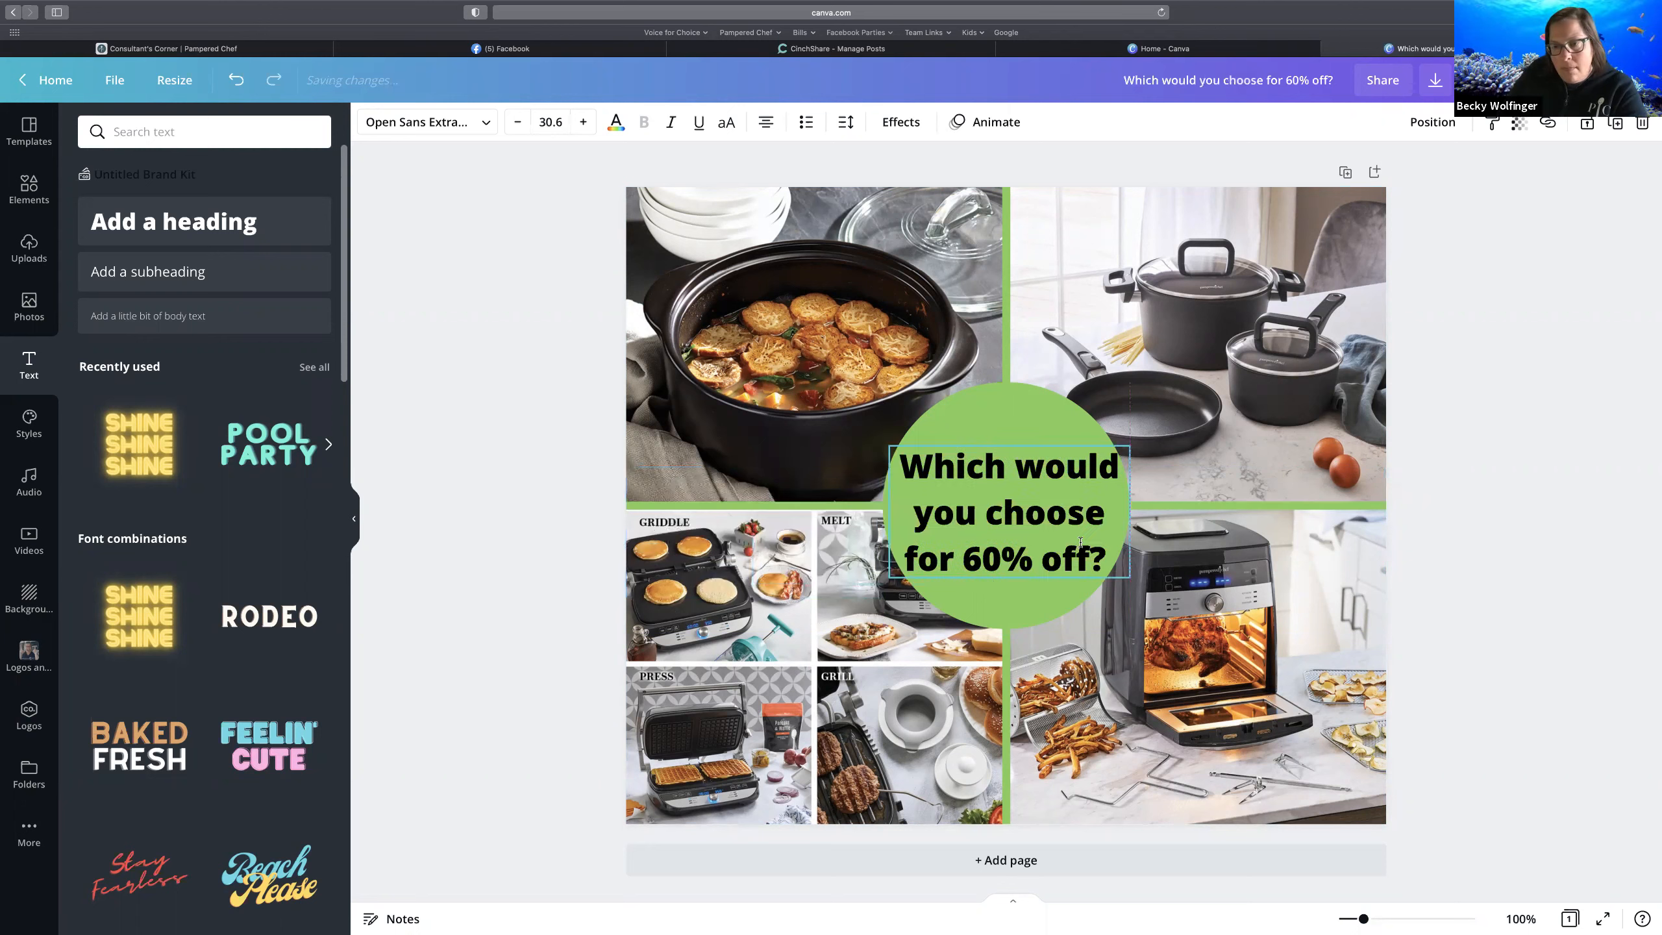
left_click_drag(1080, 542, 1080, 542)
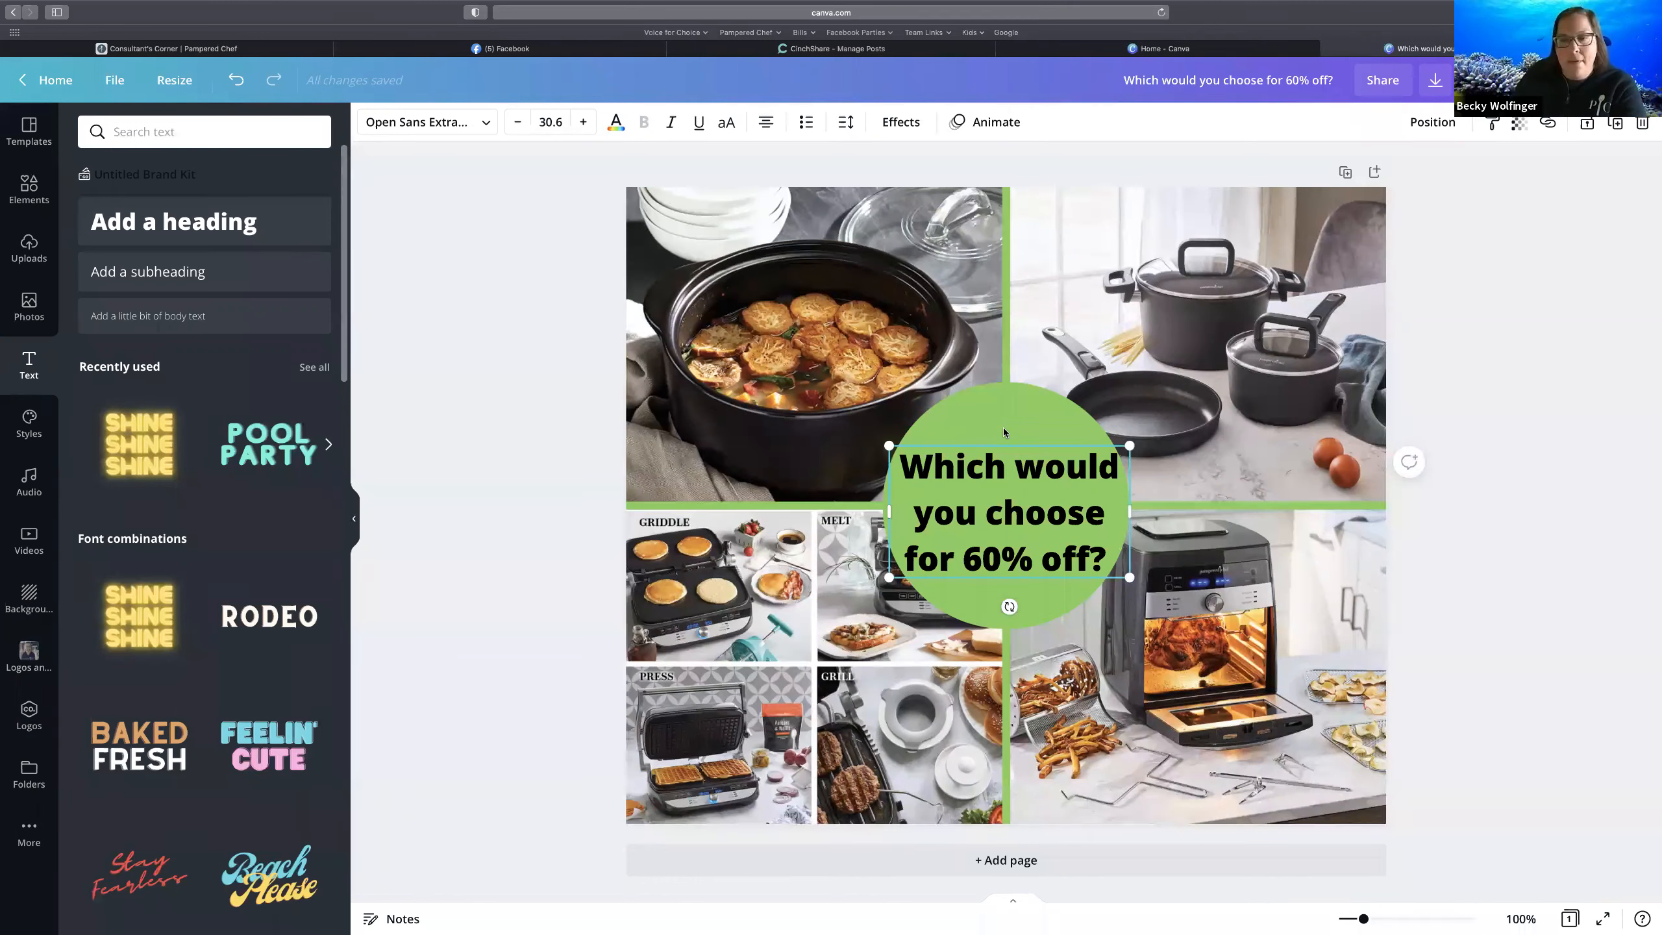
left_click(1026, 513)
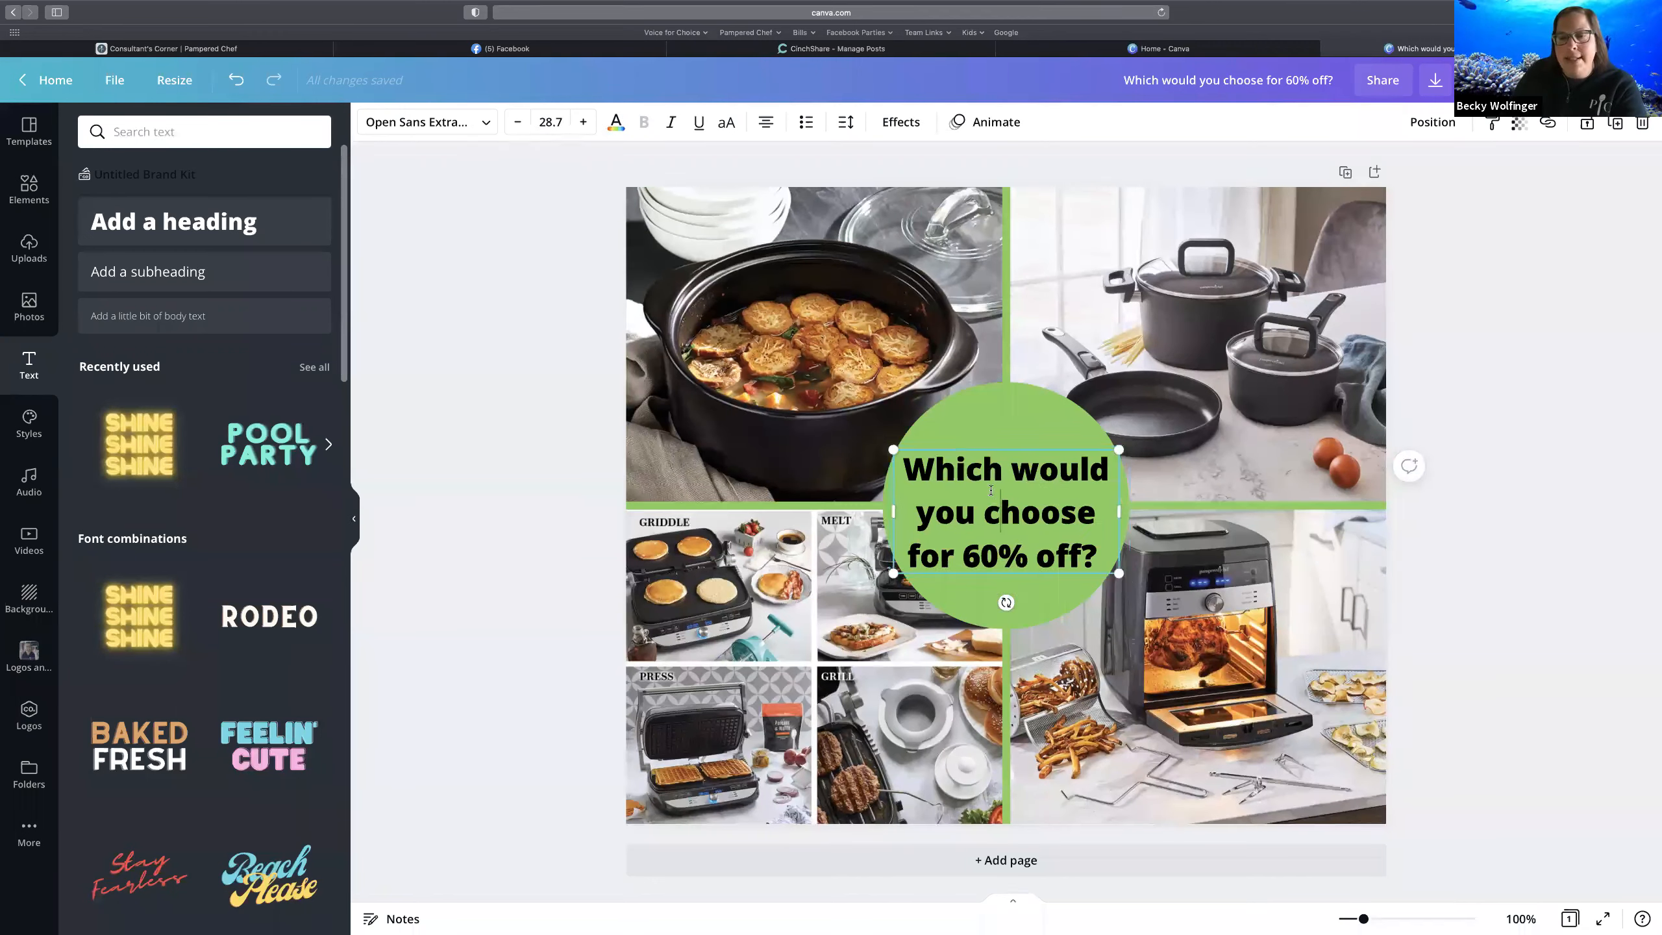
- Change the heading's font to Alice and recentre the text inside the green circle
left_click(937, 433)
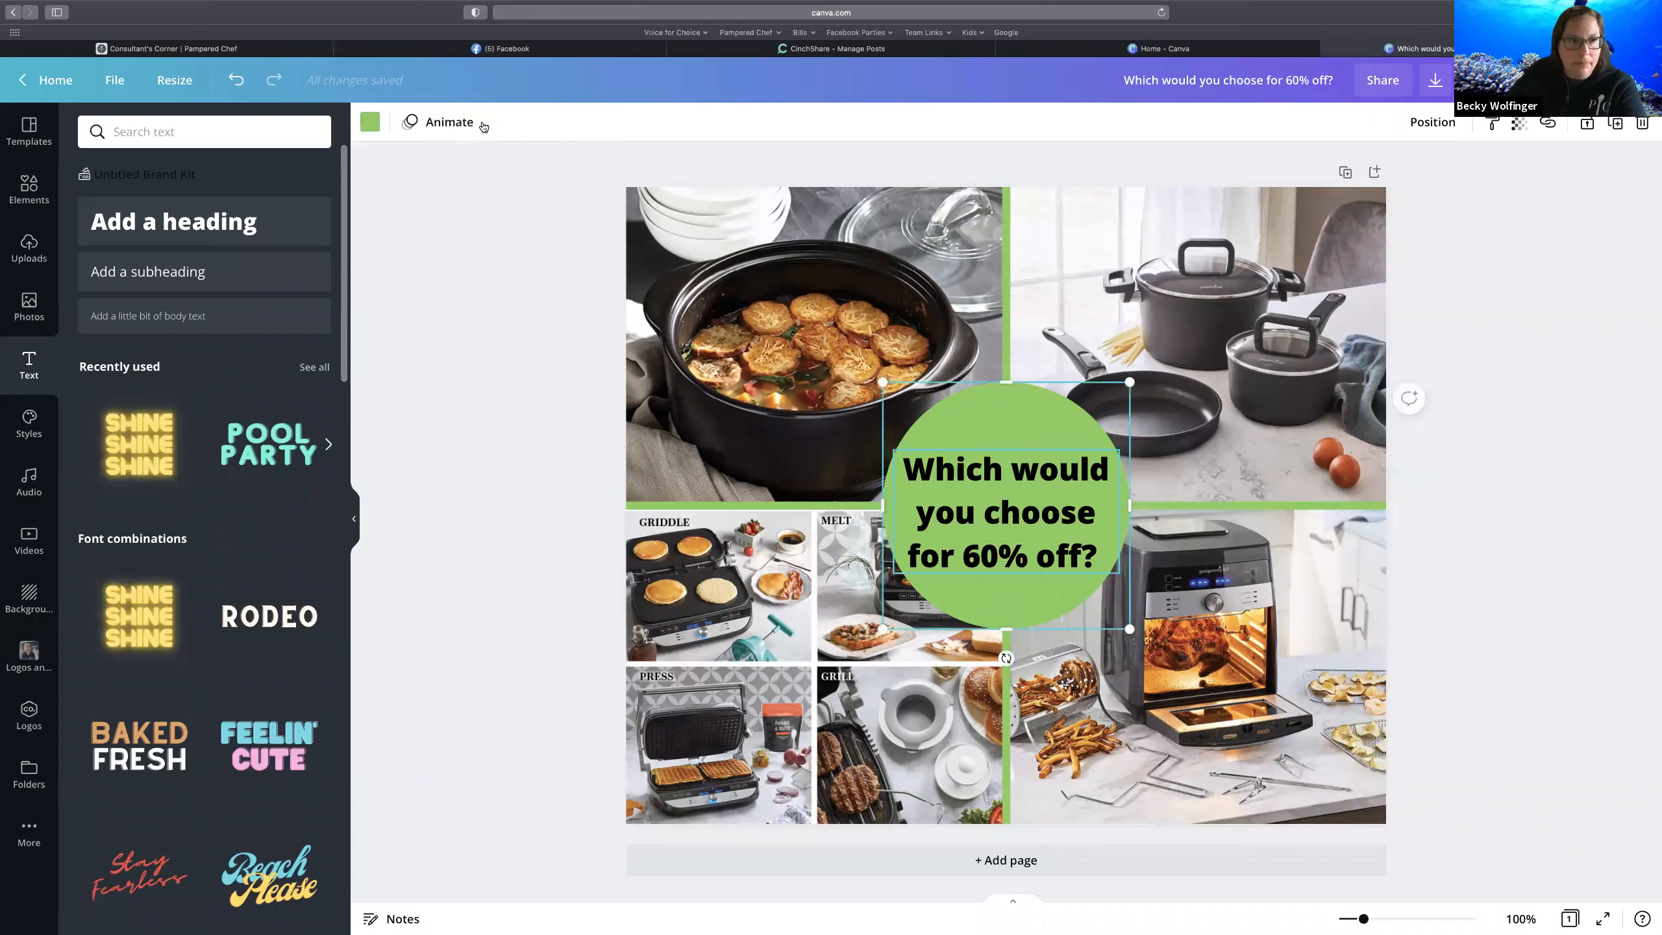
left_click(1006, 512)
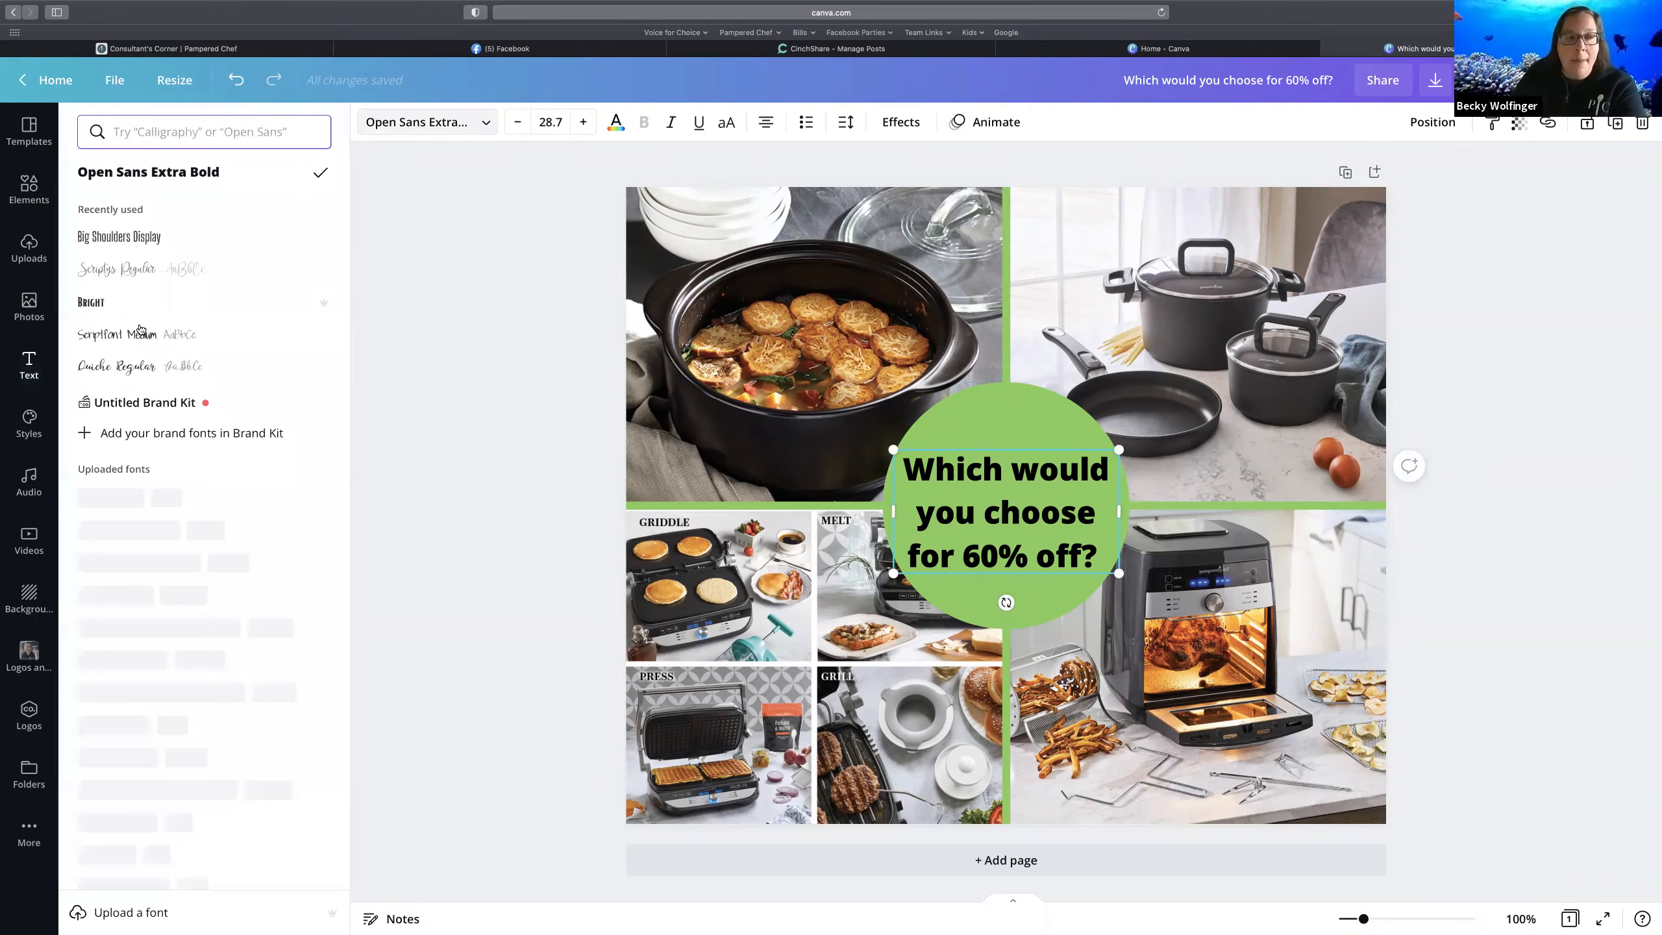
scroll(140, 328, "down", 3)
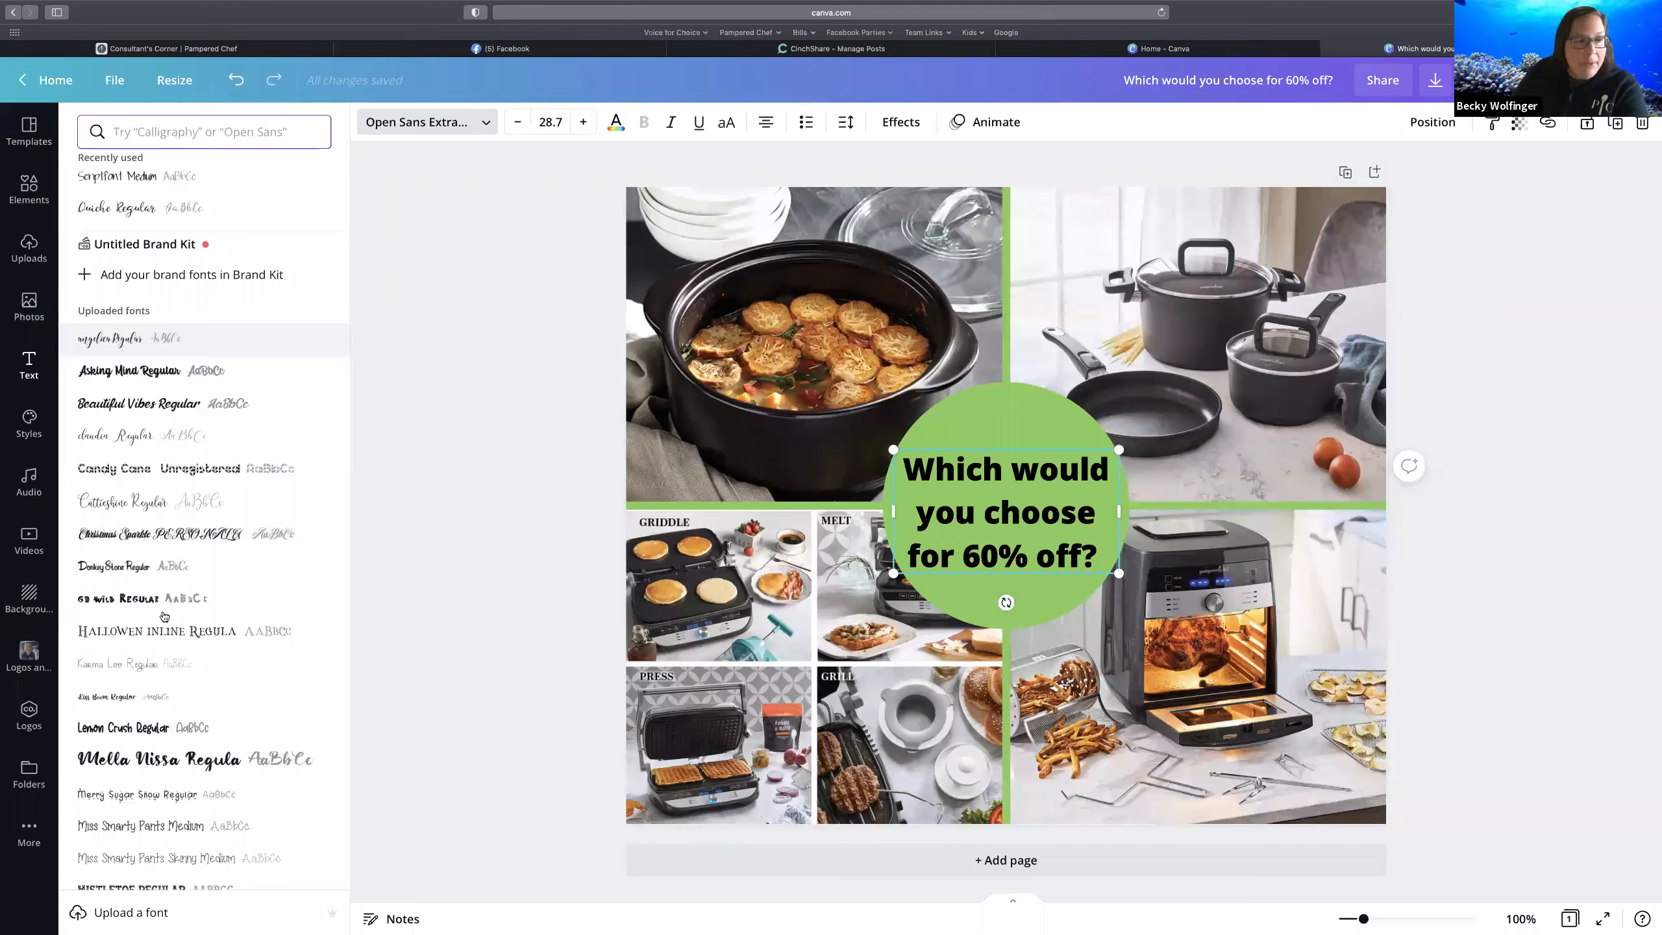
scroll(164, 617, "down", 3)
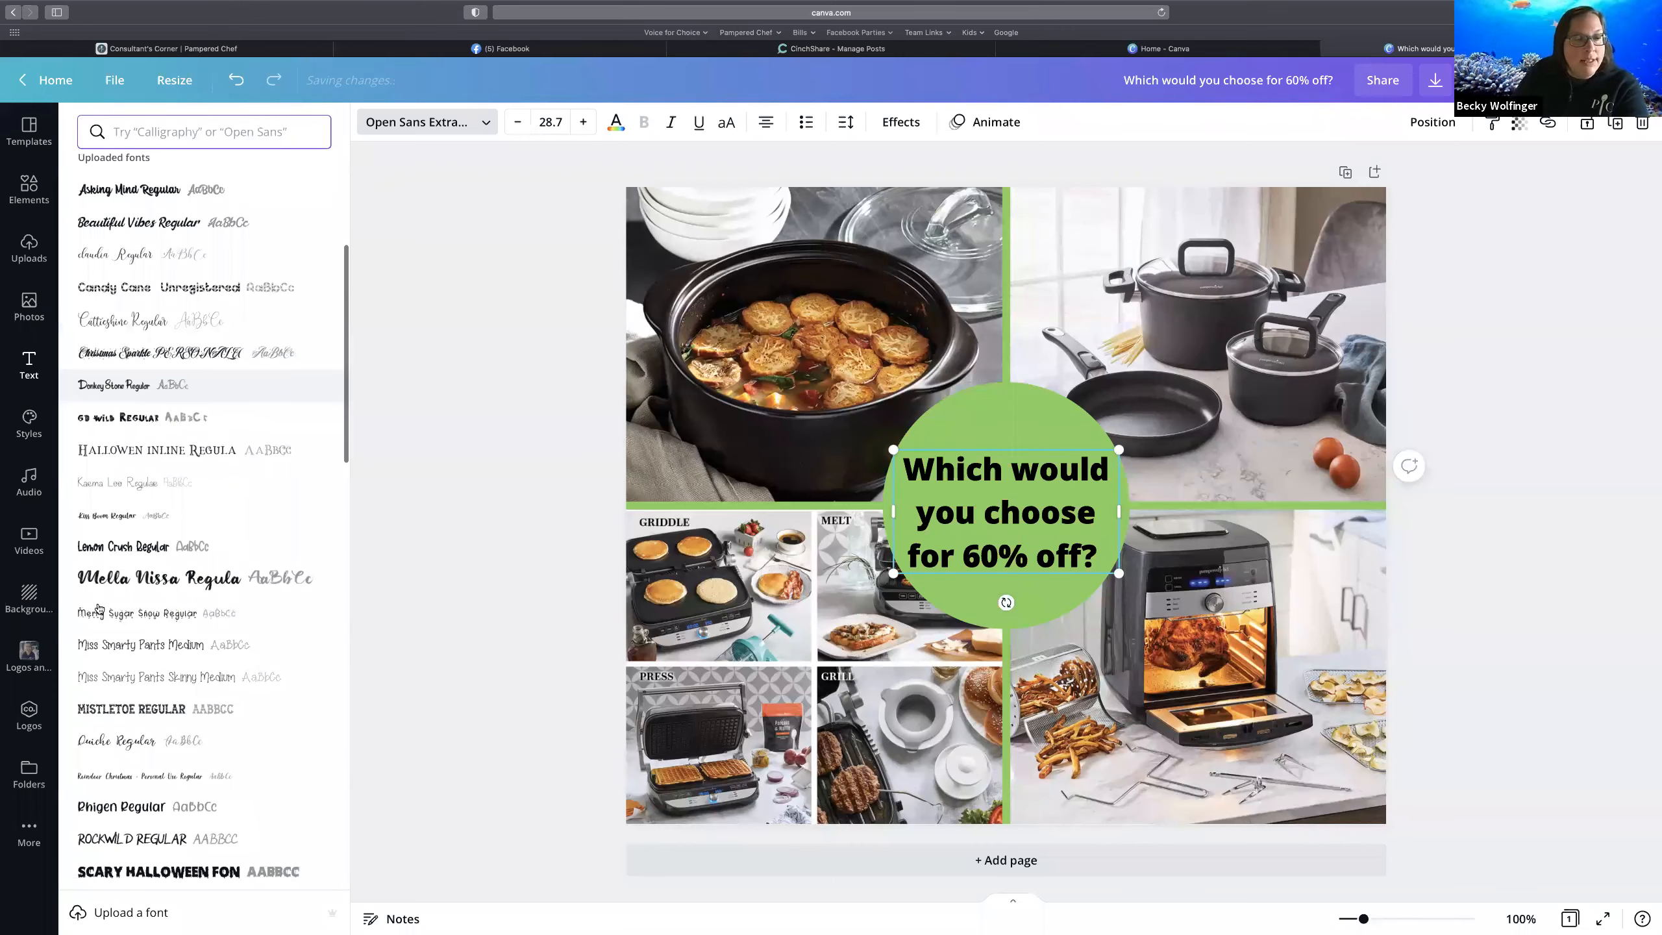
scroll(98, 607, "down", 10)
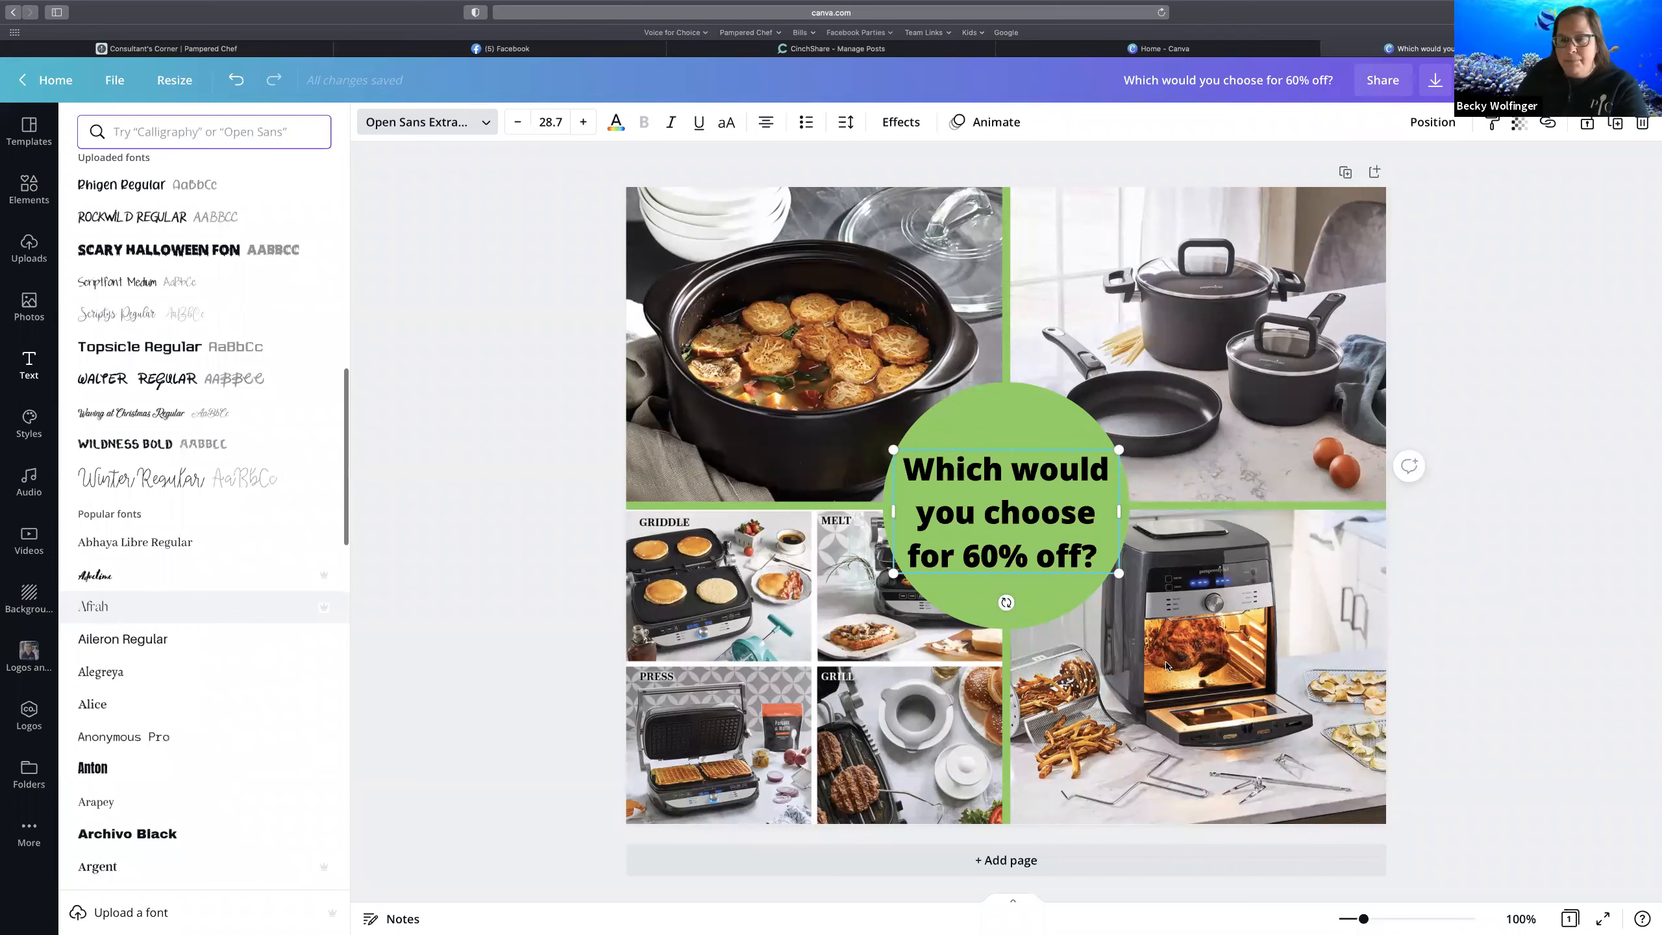
scroll(98, 607, "down", 2)
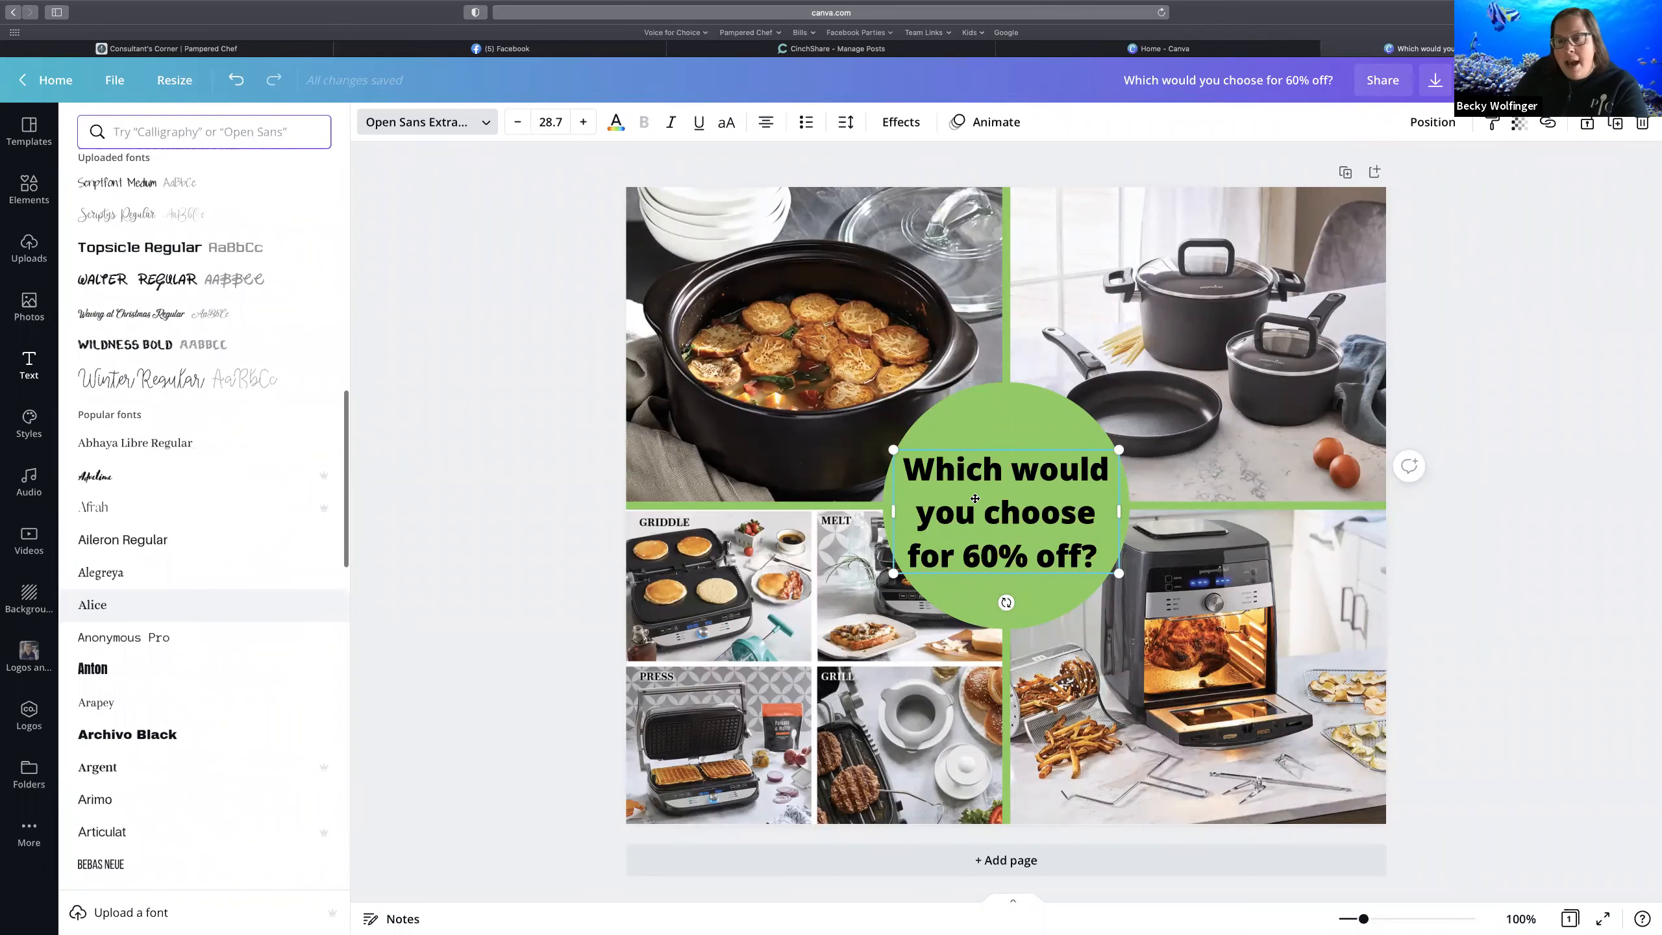
key("Return")
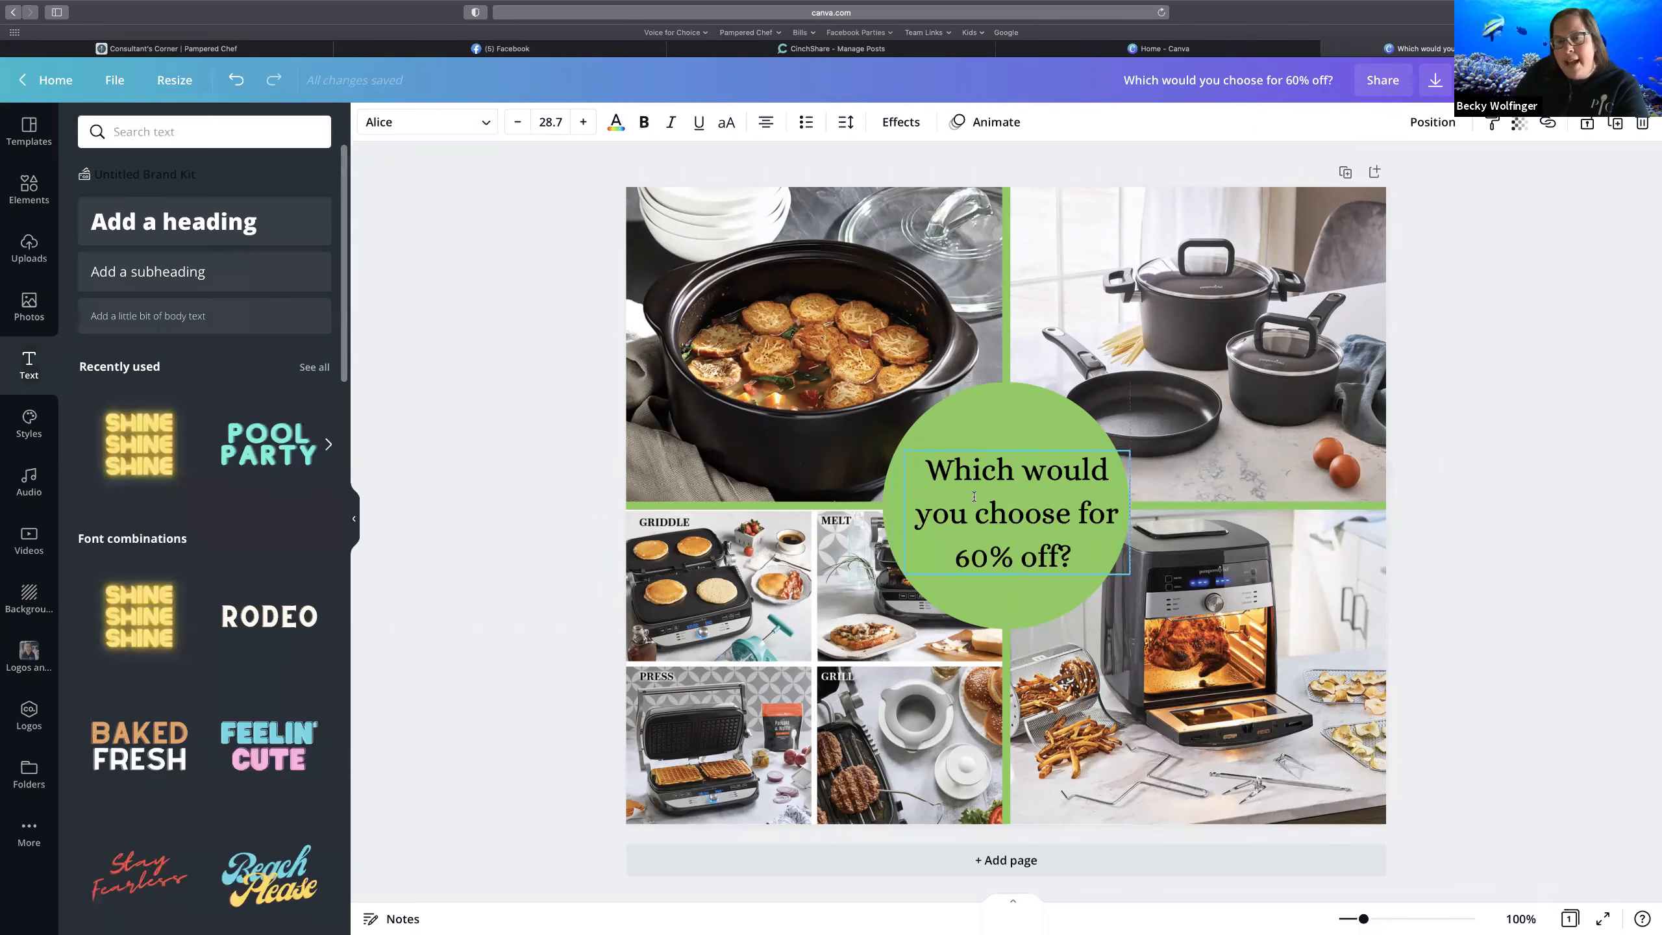
left_click_drag(974, 496, 963, 496)
left_click(1455, 526)
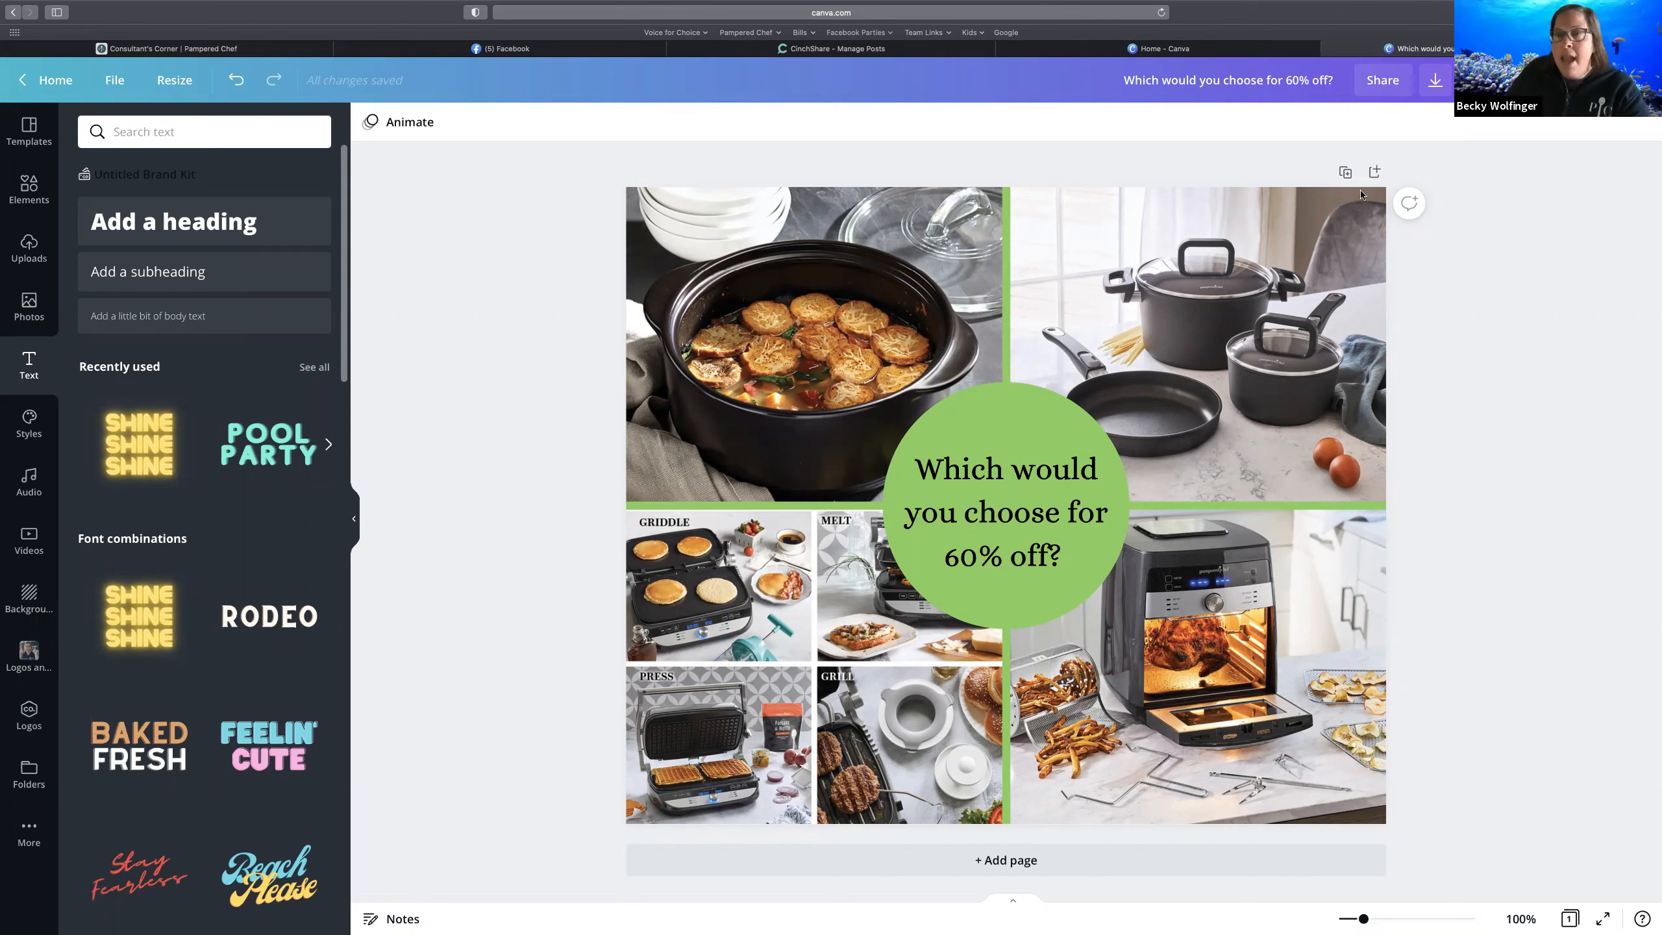
- Rename the design as "Host items 60% off"
left_click_drag(1120, 80, 1333, 80)
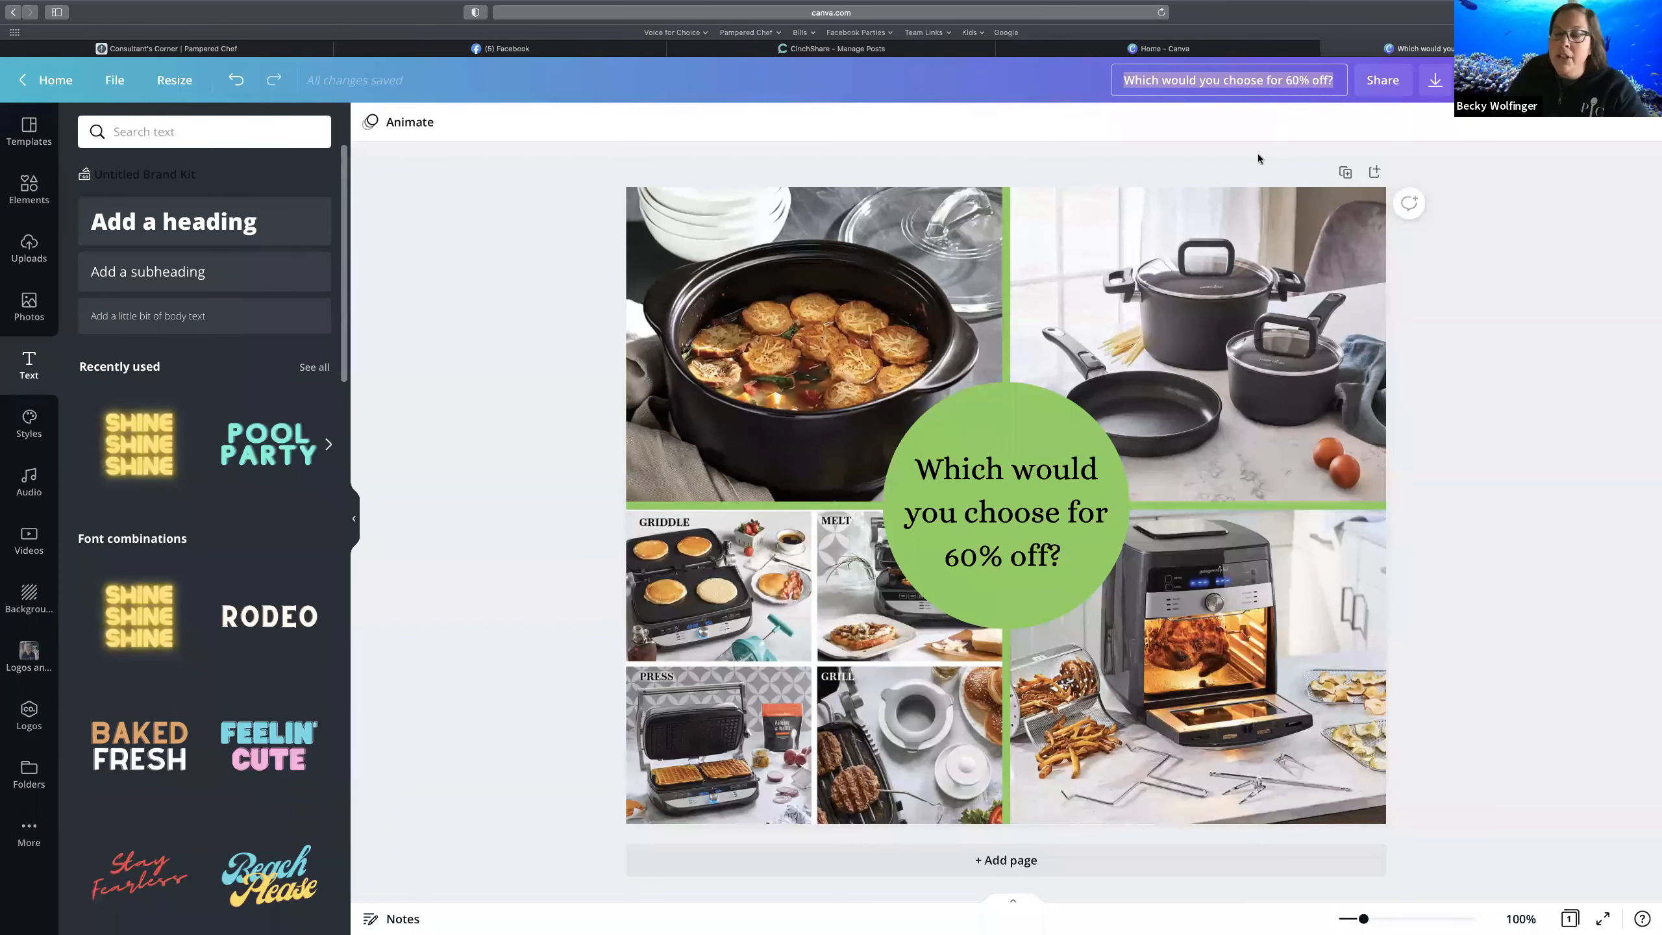
key("Return")
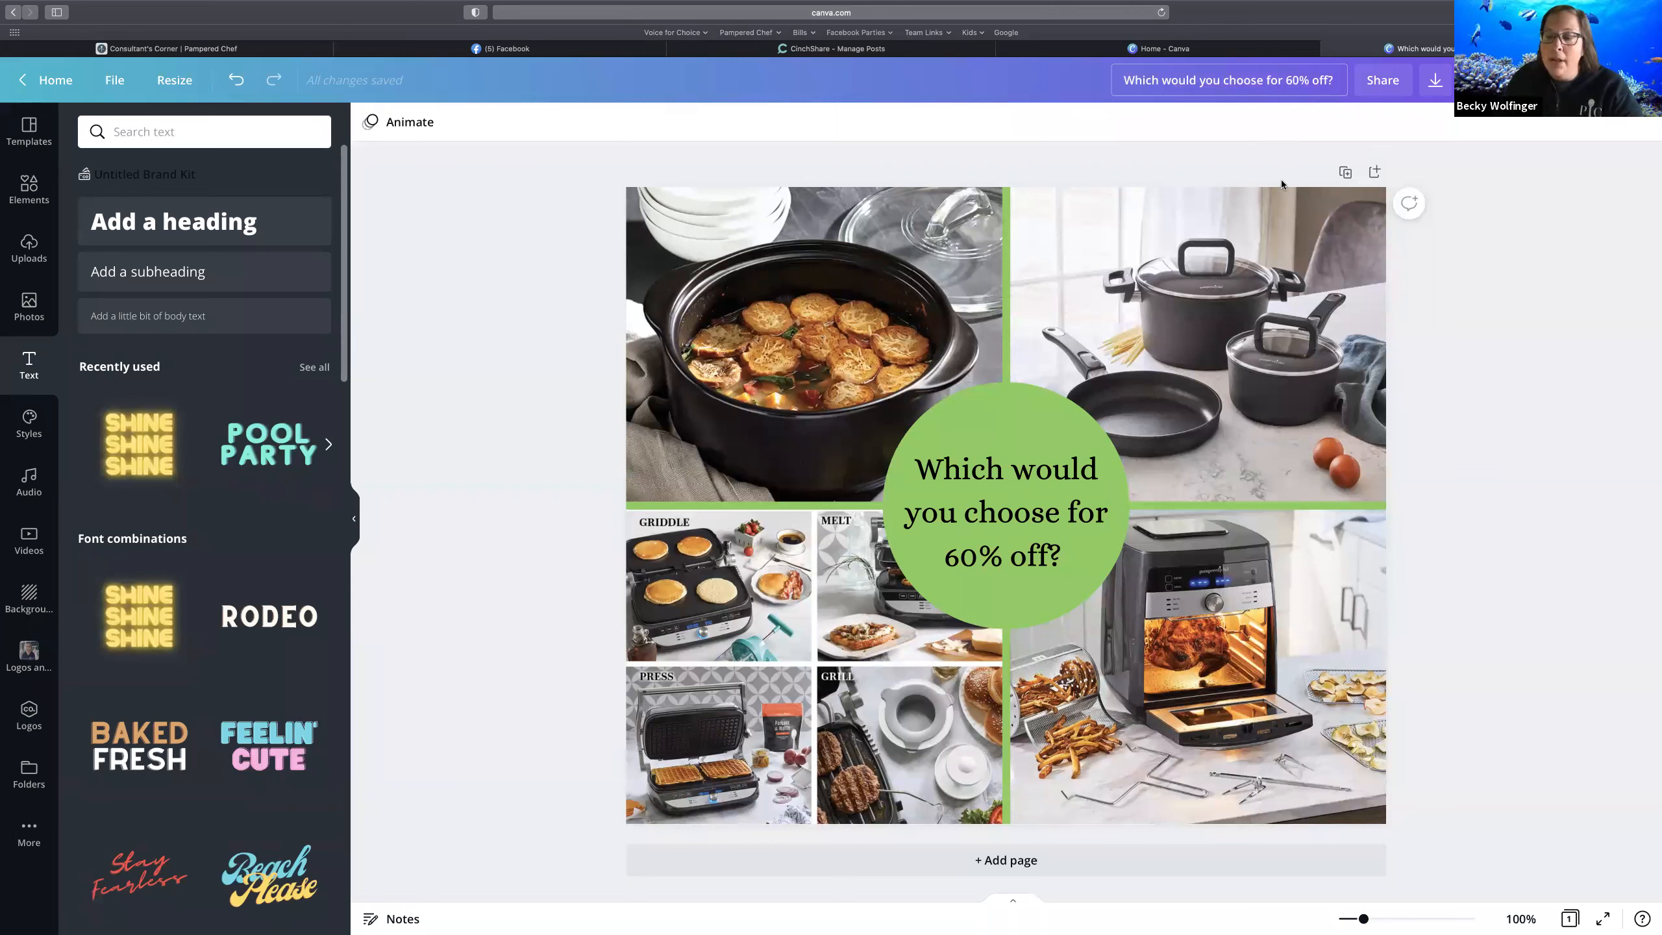
key("super+a")
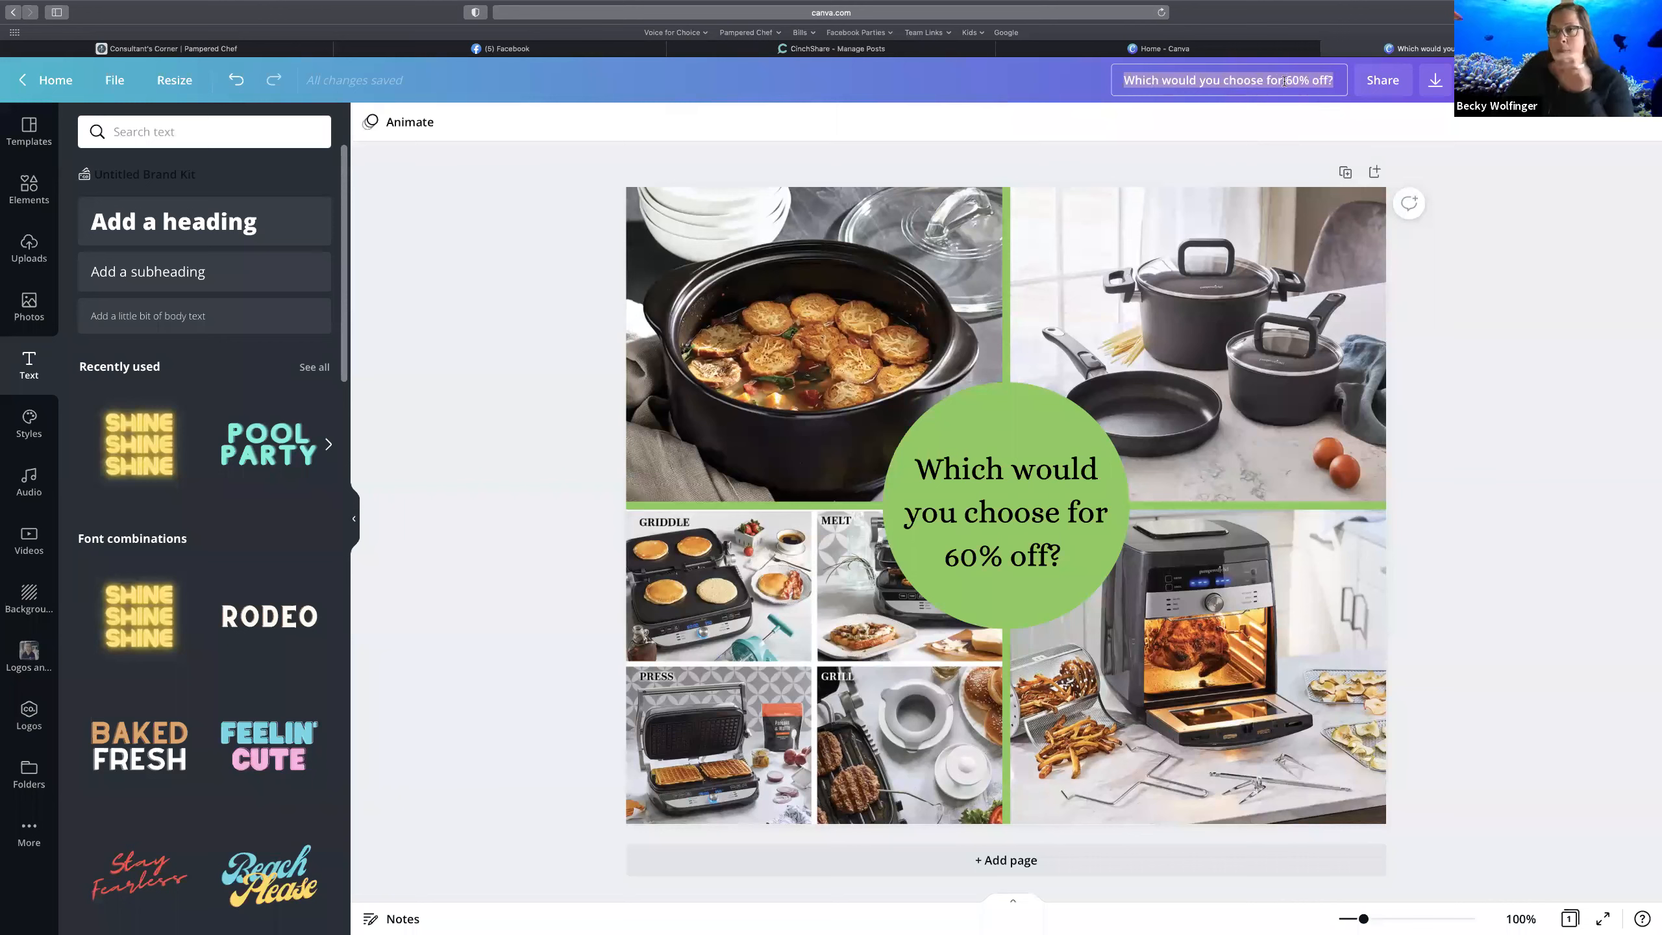
left_click(1123, 78)
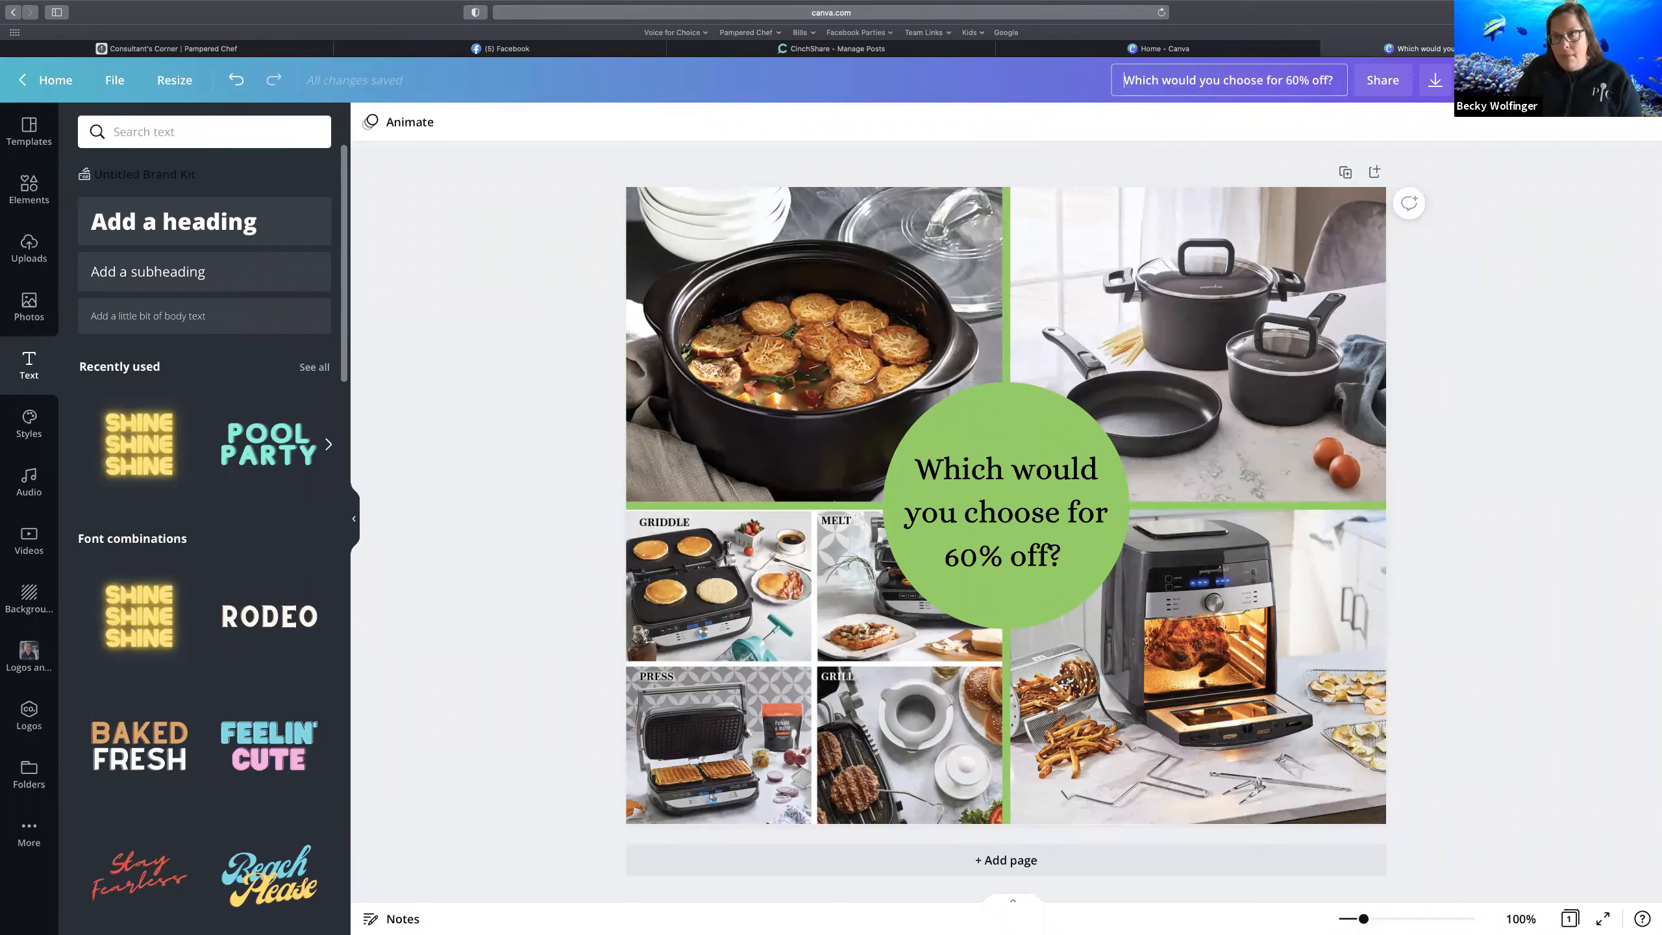
type("Host items 60% off")
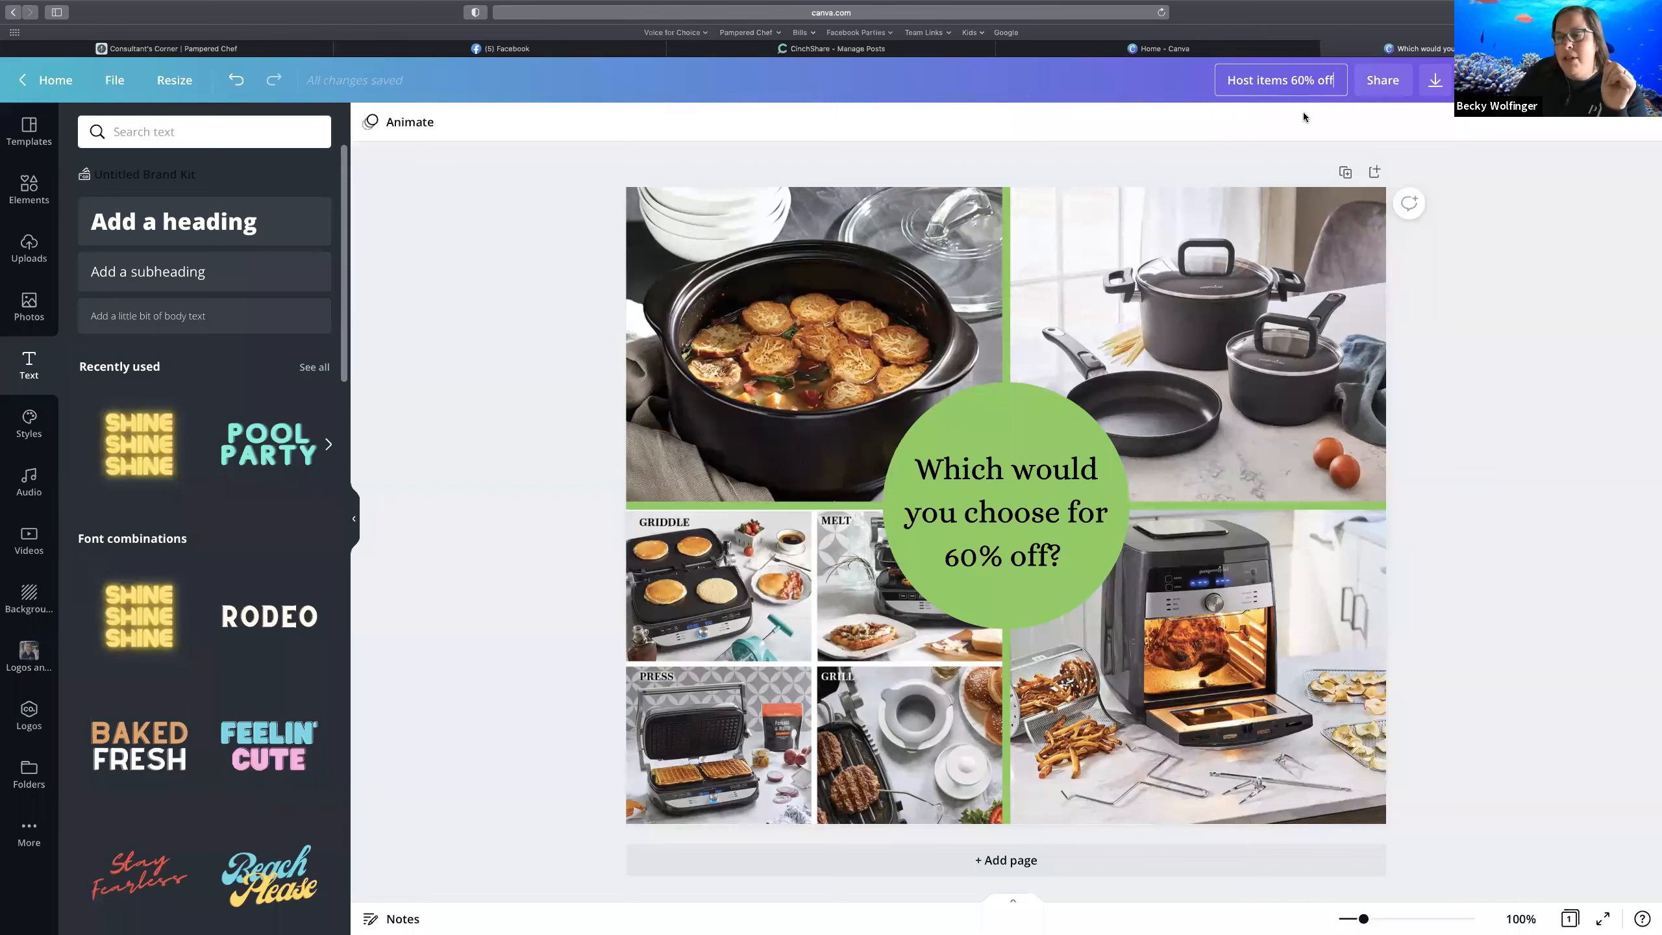
key("shift+alt+Left")
key("shift+alt+Left")
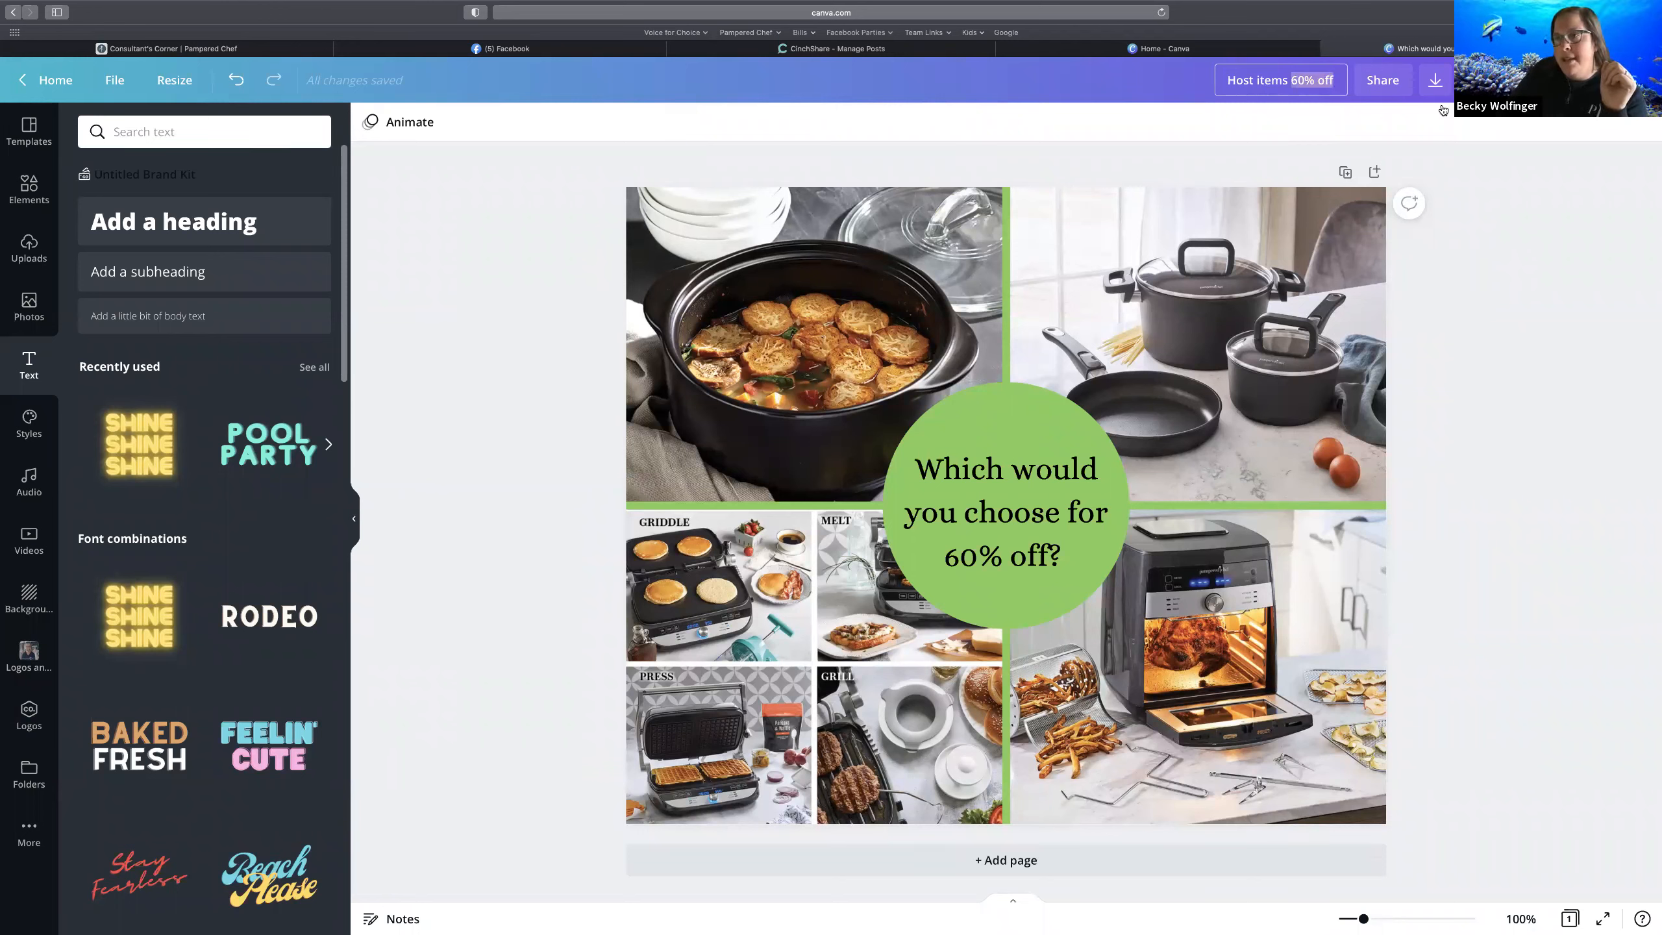
- Download the design as a PNG at size 1
left_click(1435, 80)
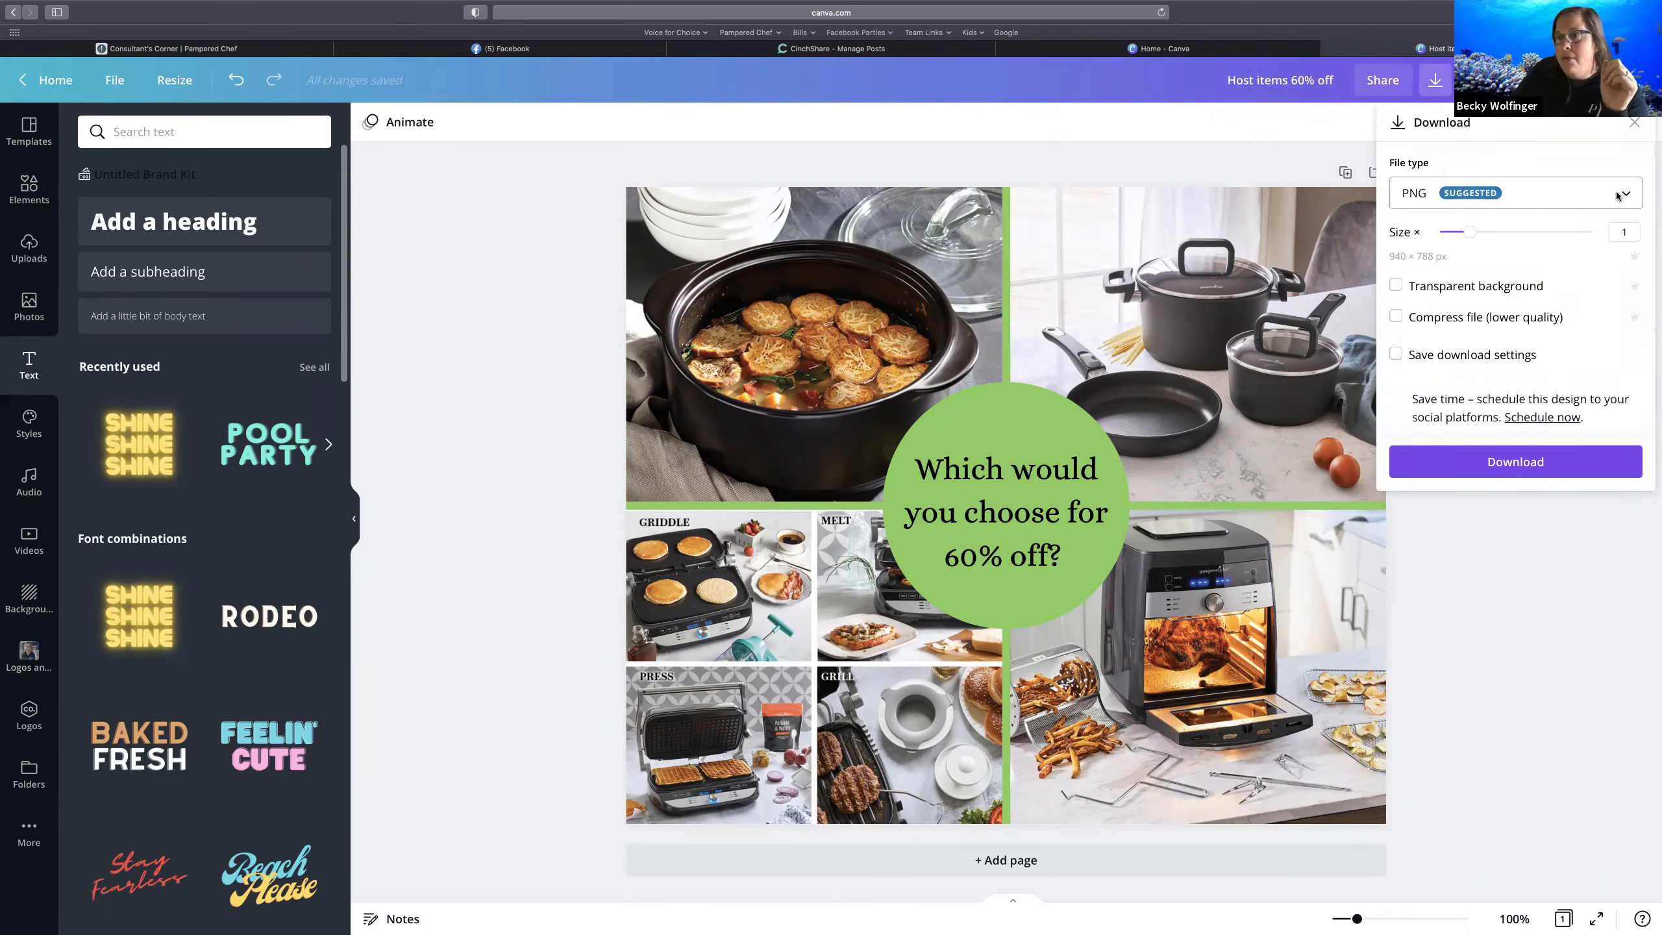
left_click(1616, 196)
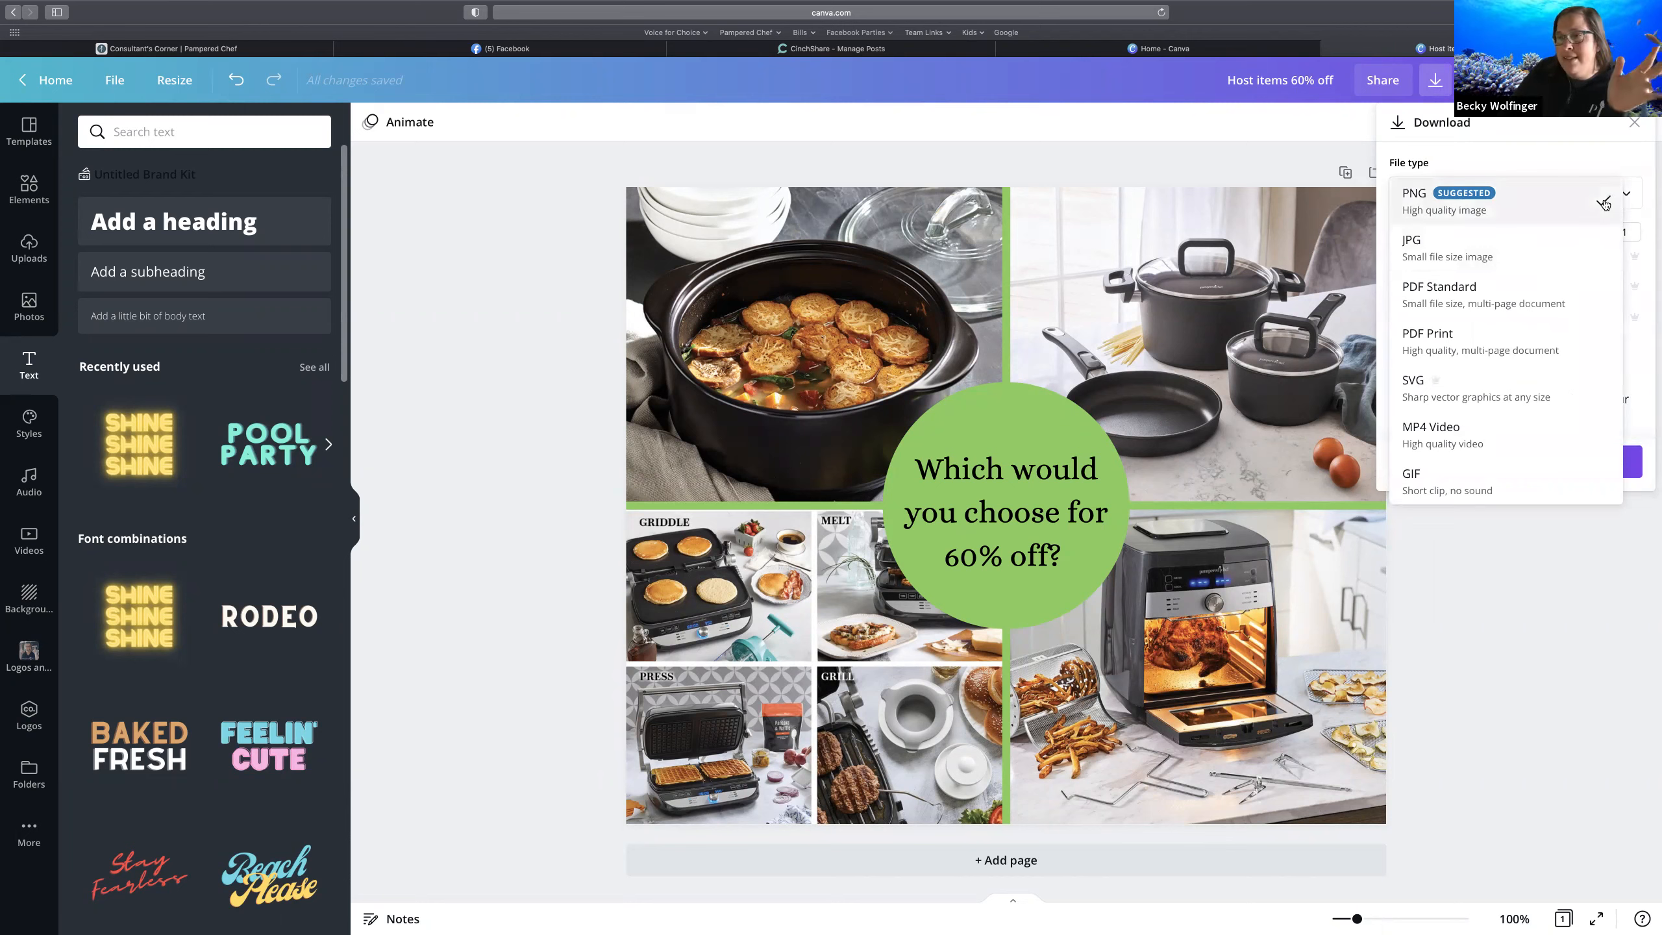
left_click(1594, 172)
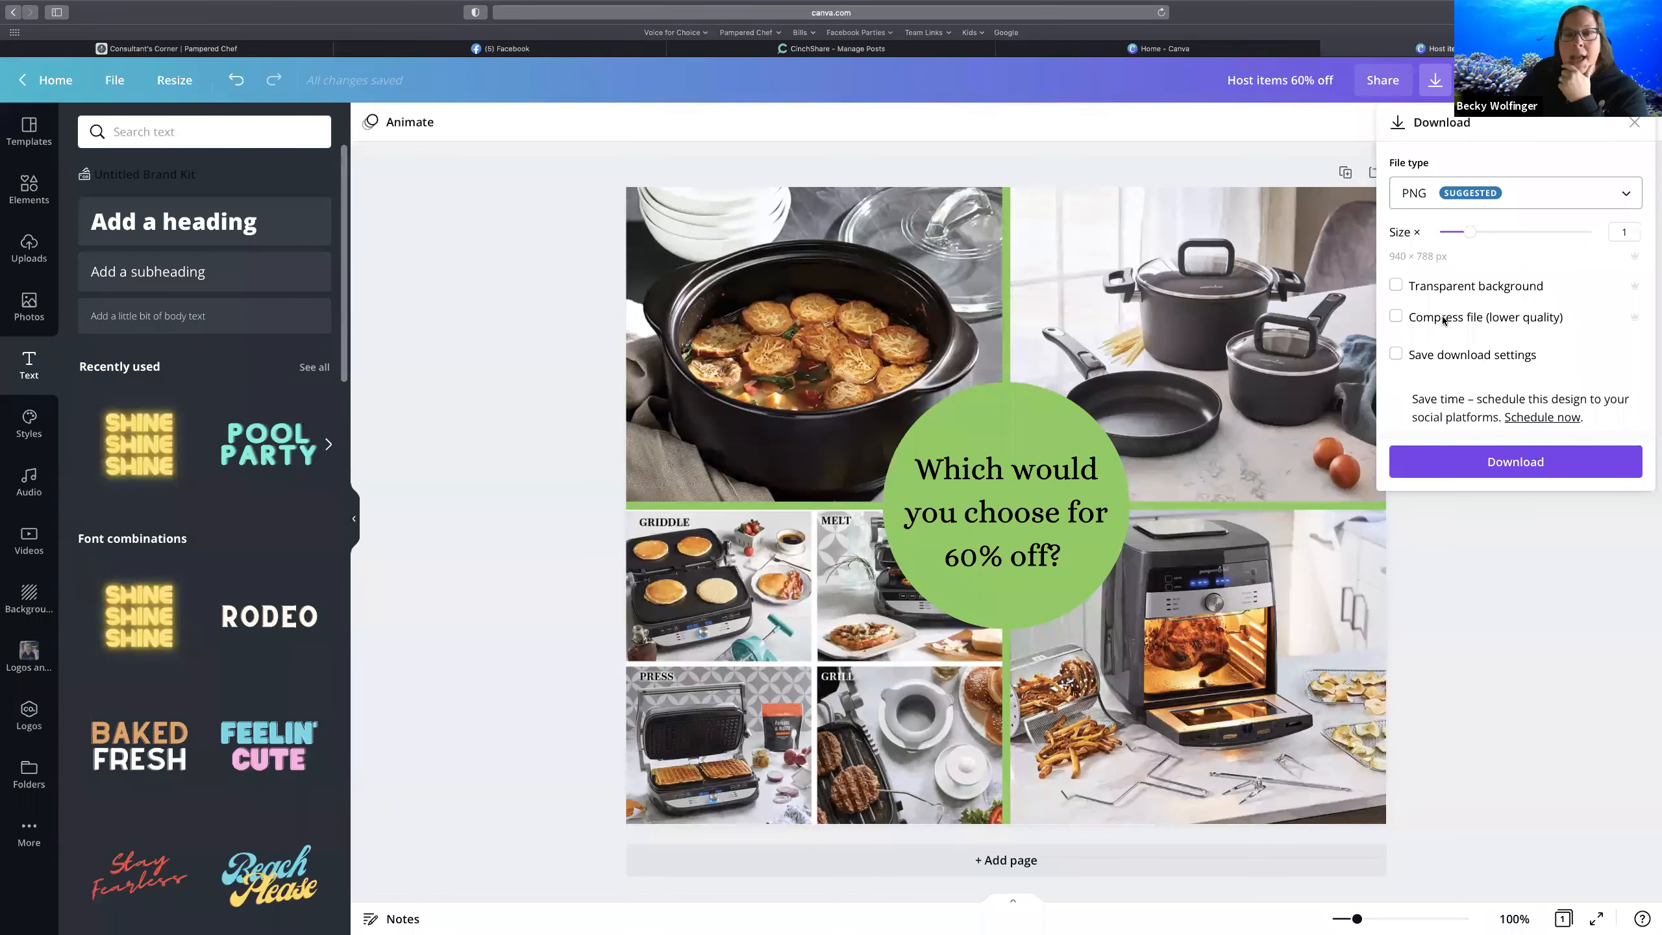
left_click(1535, 463)
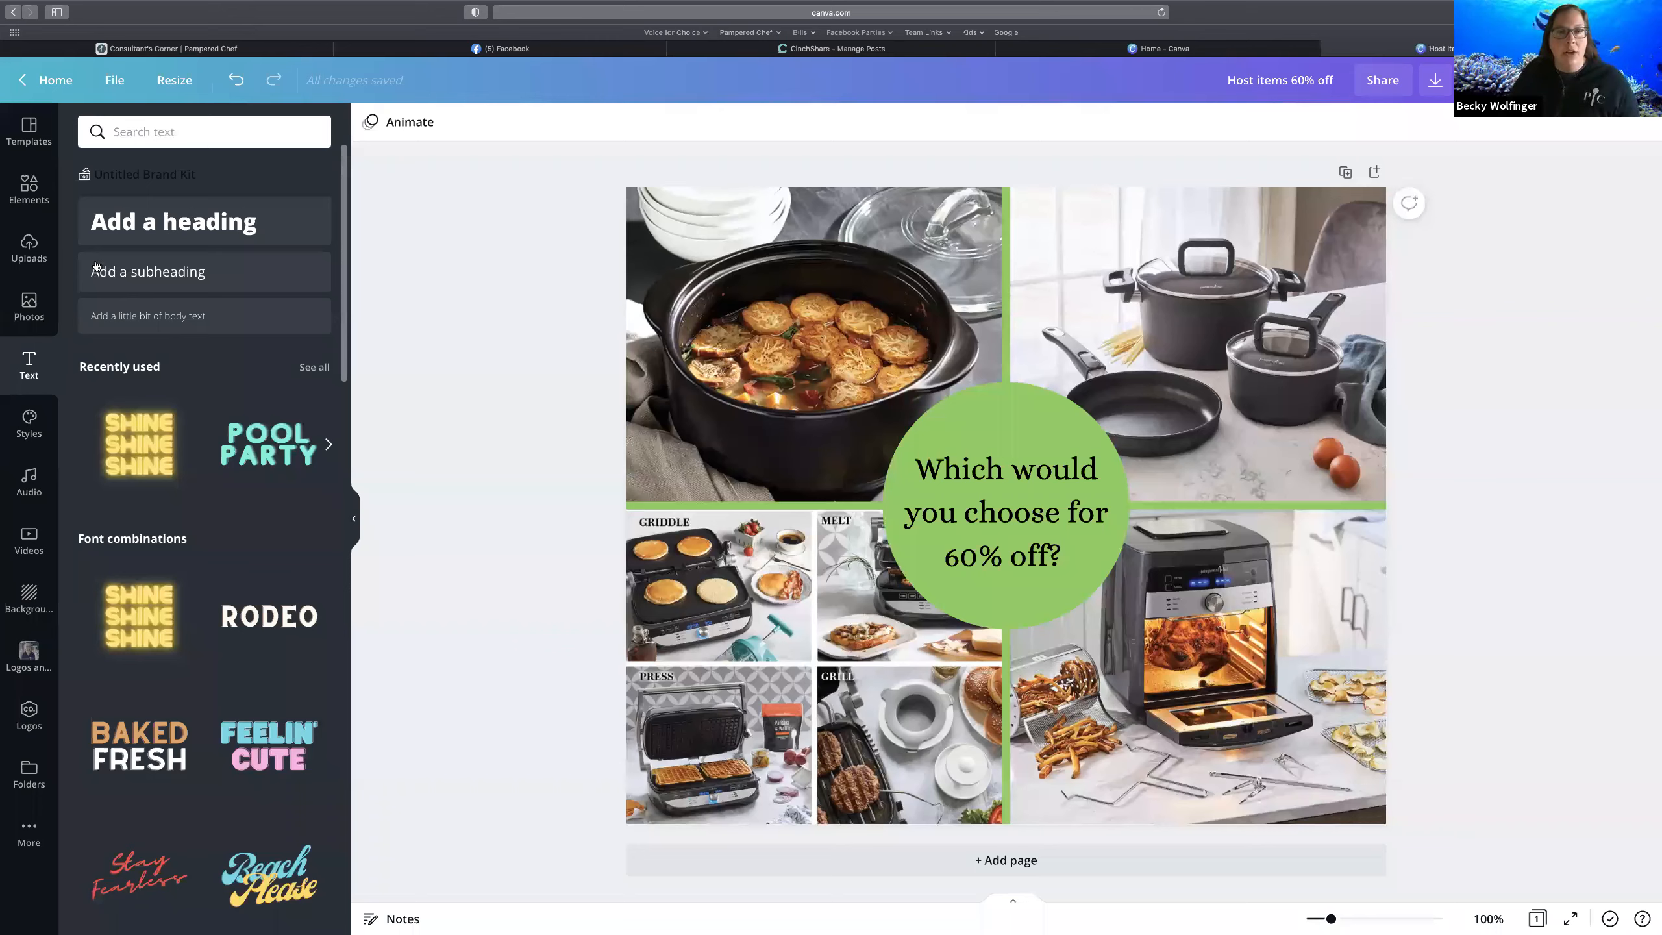
- Close the design and make a copy of "Host items 60% off" from the list of all designs
key("super+w")
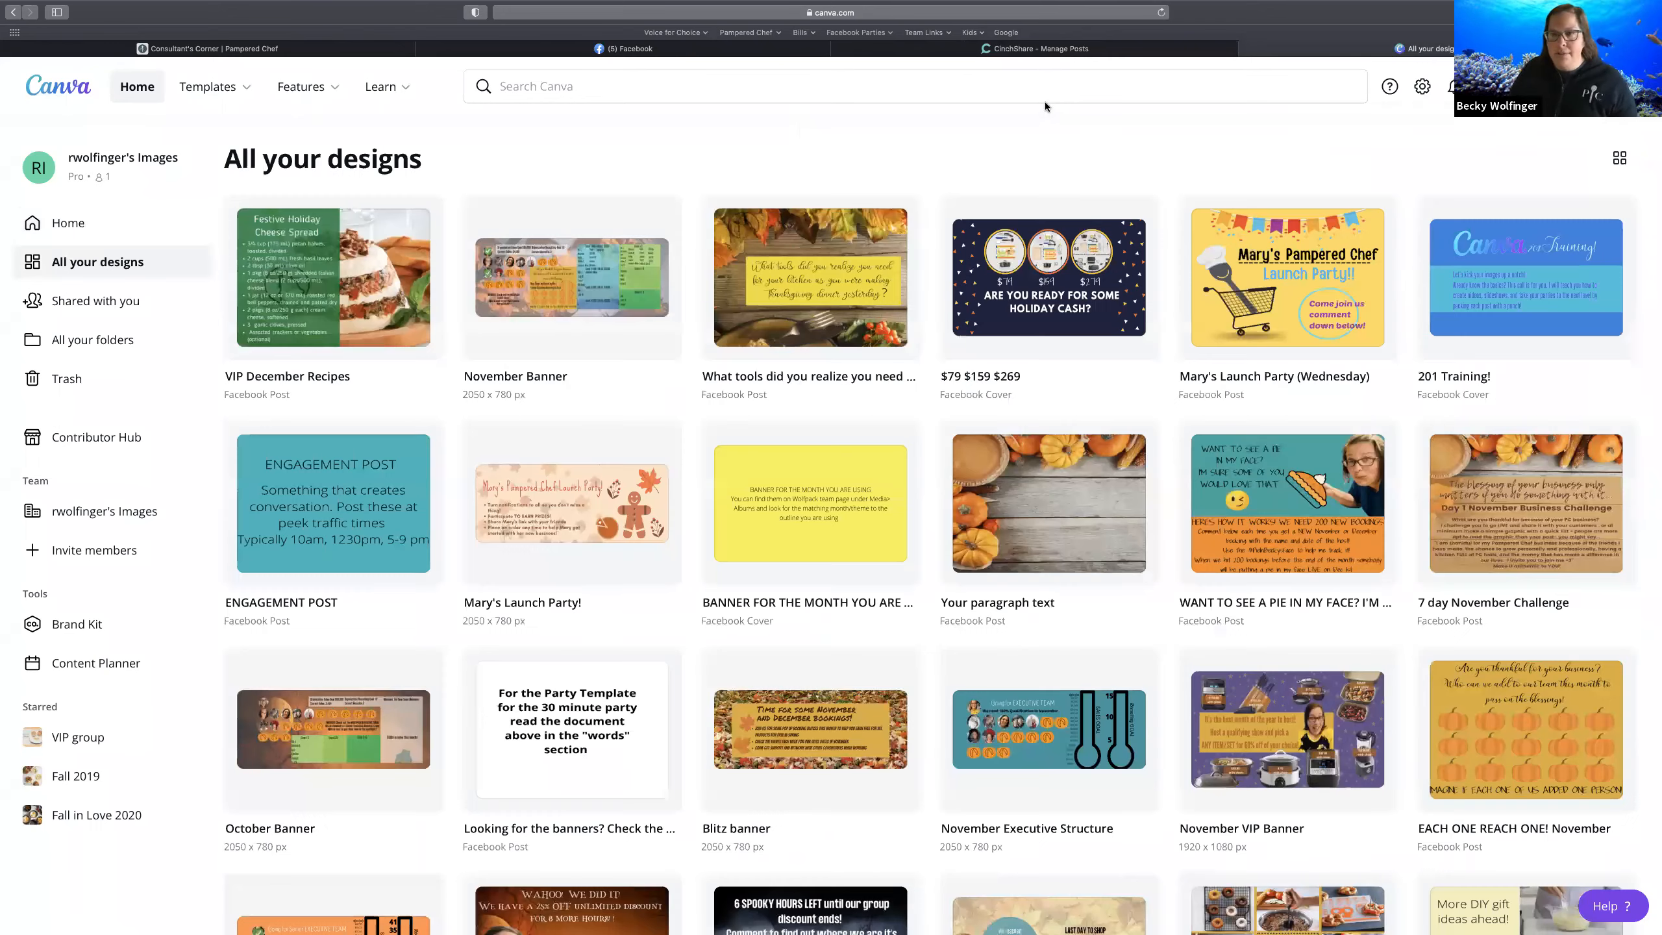
left_click(432, 352)
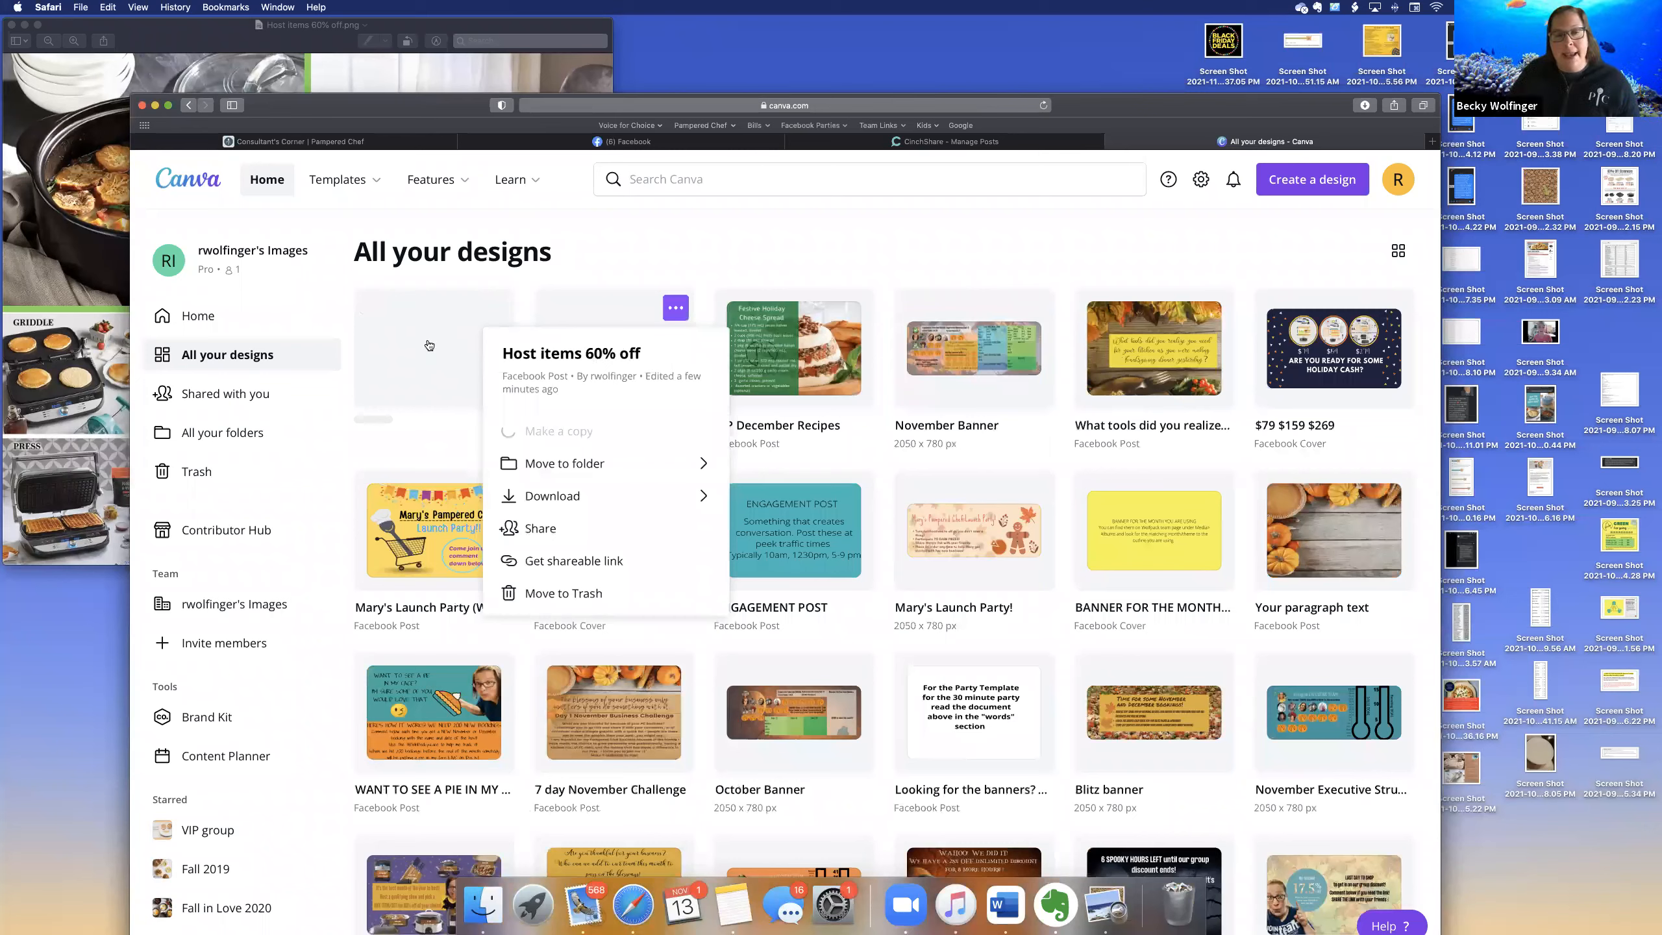
mouse_move(437, 179)
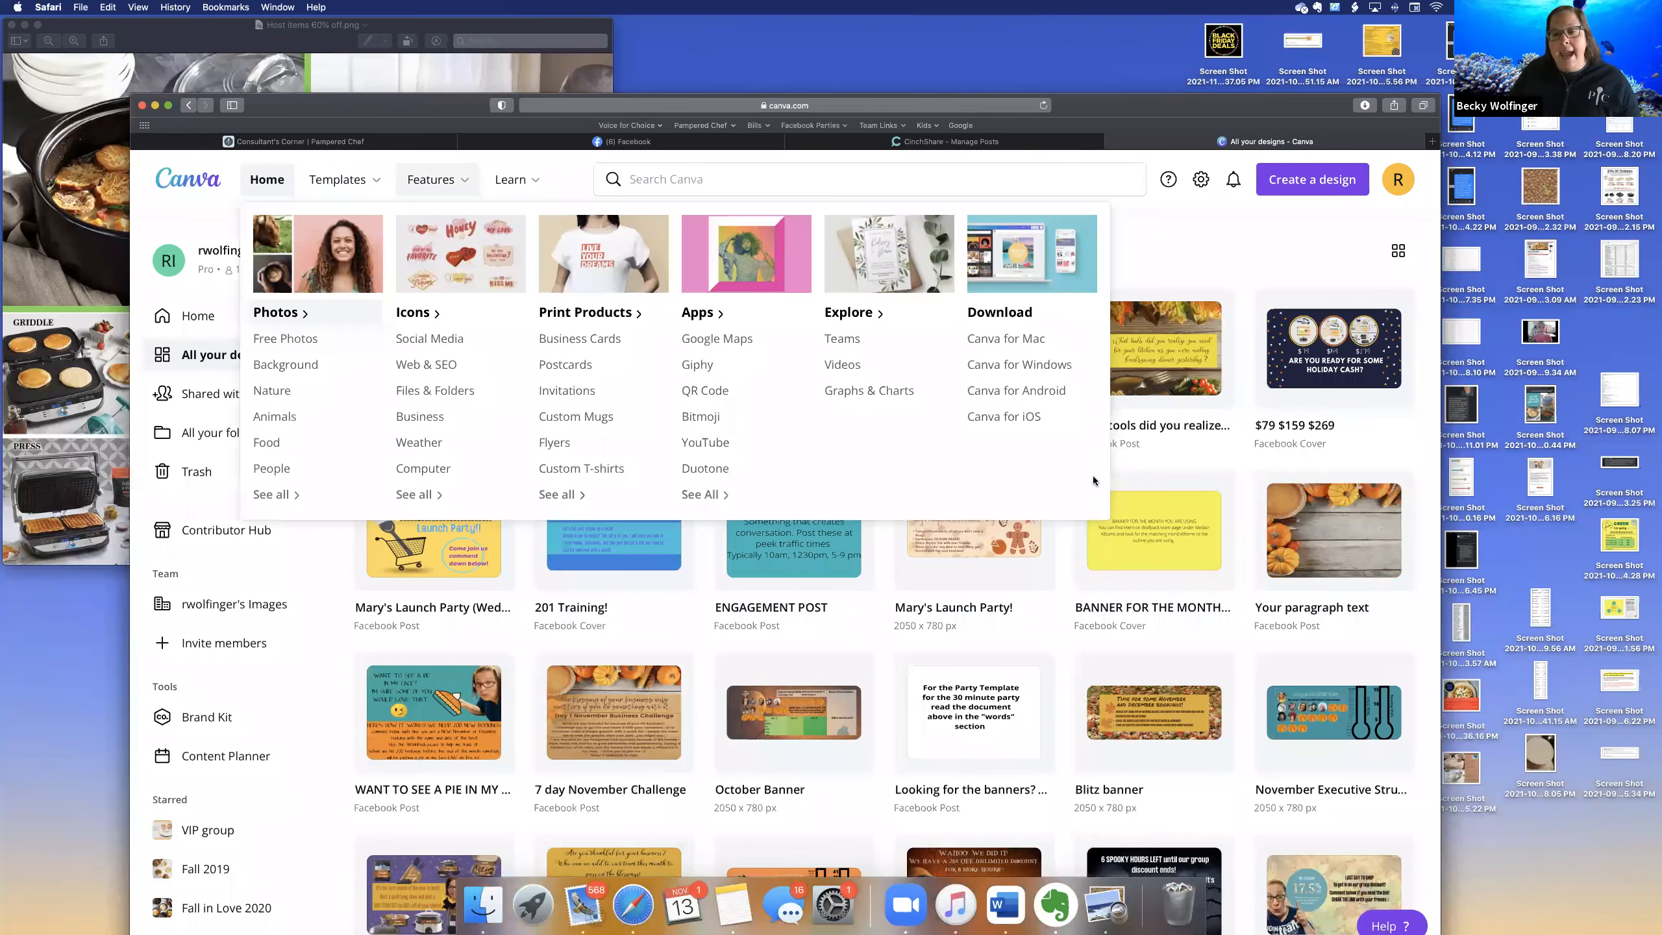
left_click(752, 391)
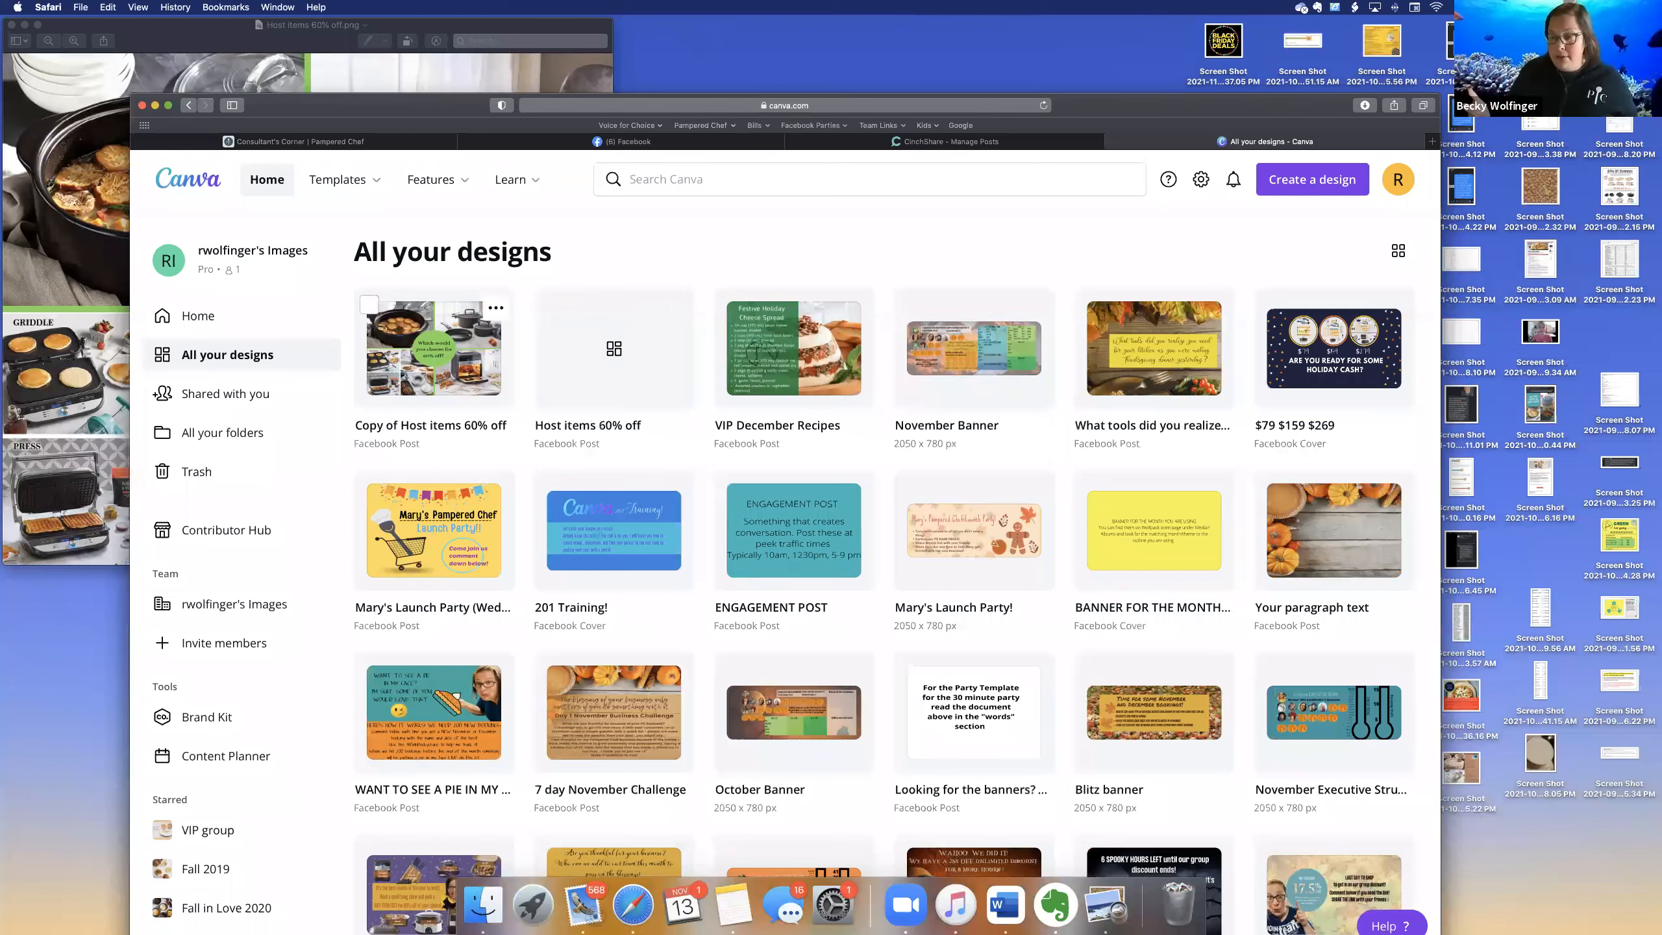
- Open the copied design, delete the casserole photo from its upper-left grid cell, and close the design
left_click(434, 348)
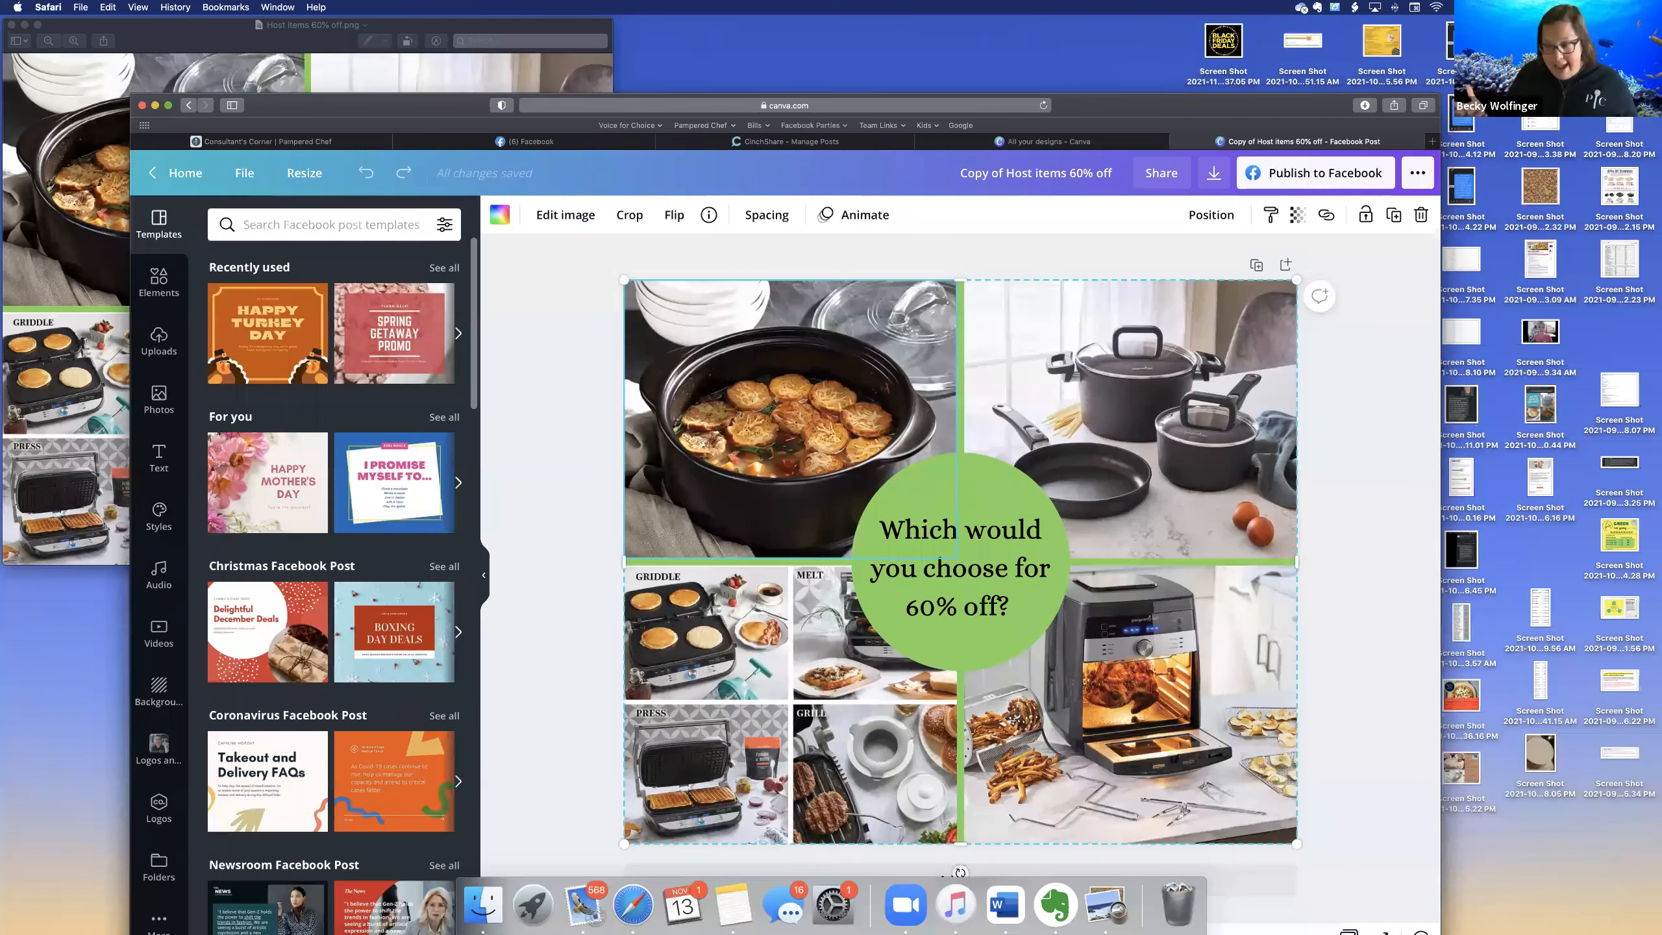
key("Delete")
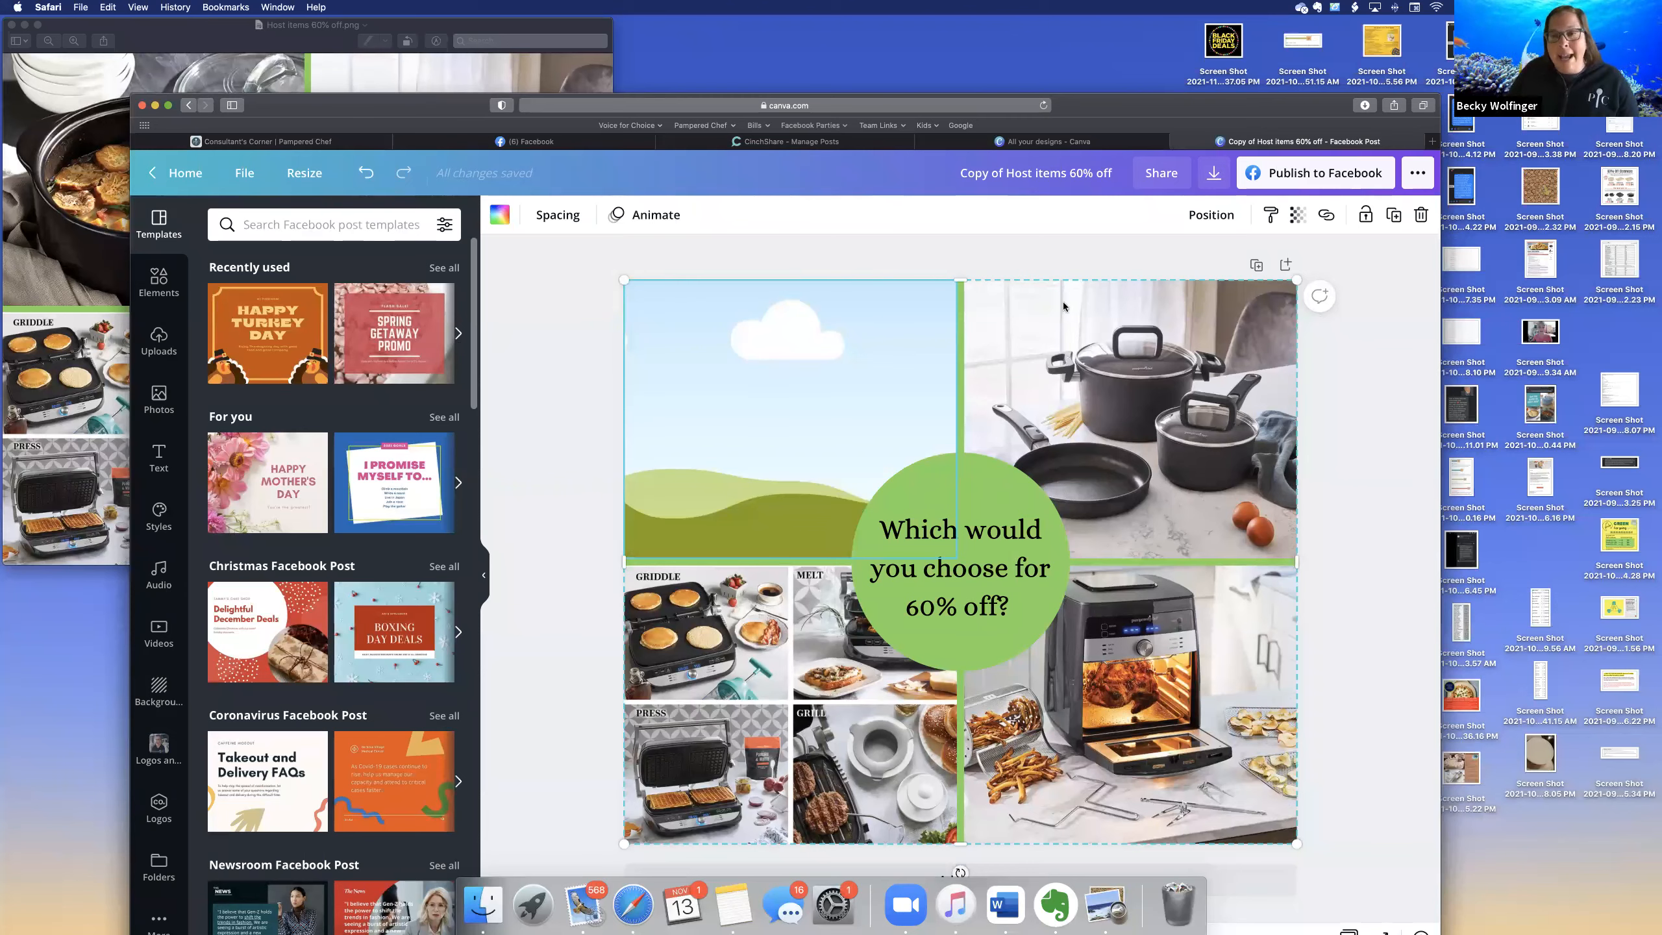
key("super+w")
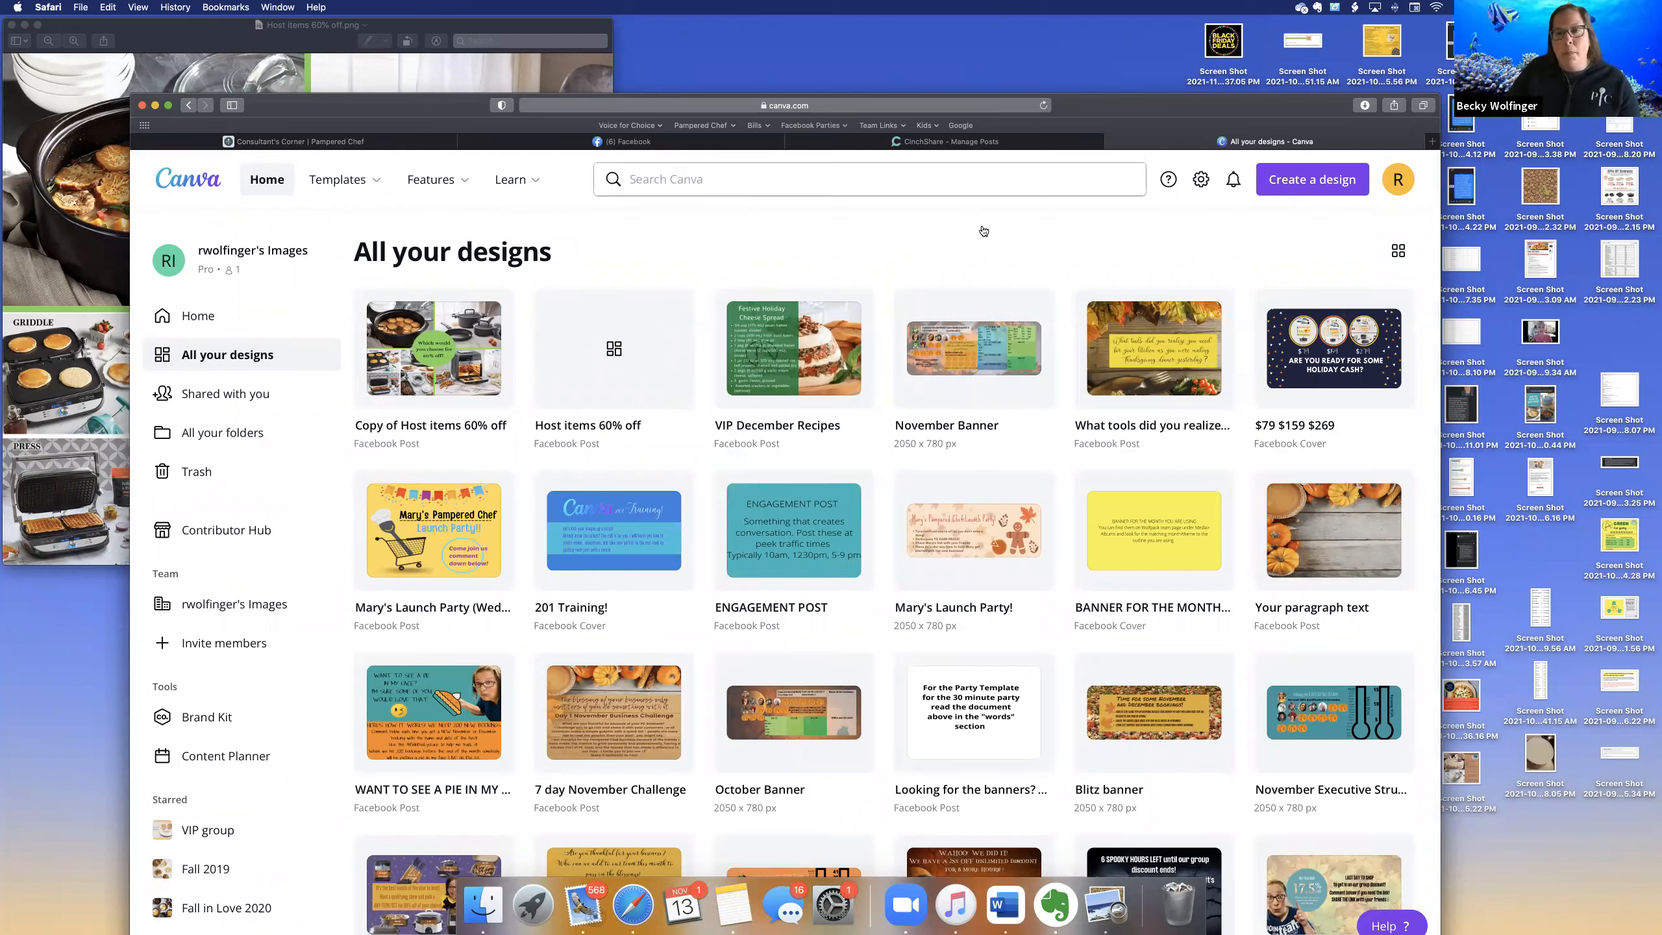
- Search your own projects for "60% off"
type("60% off")
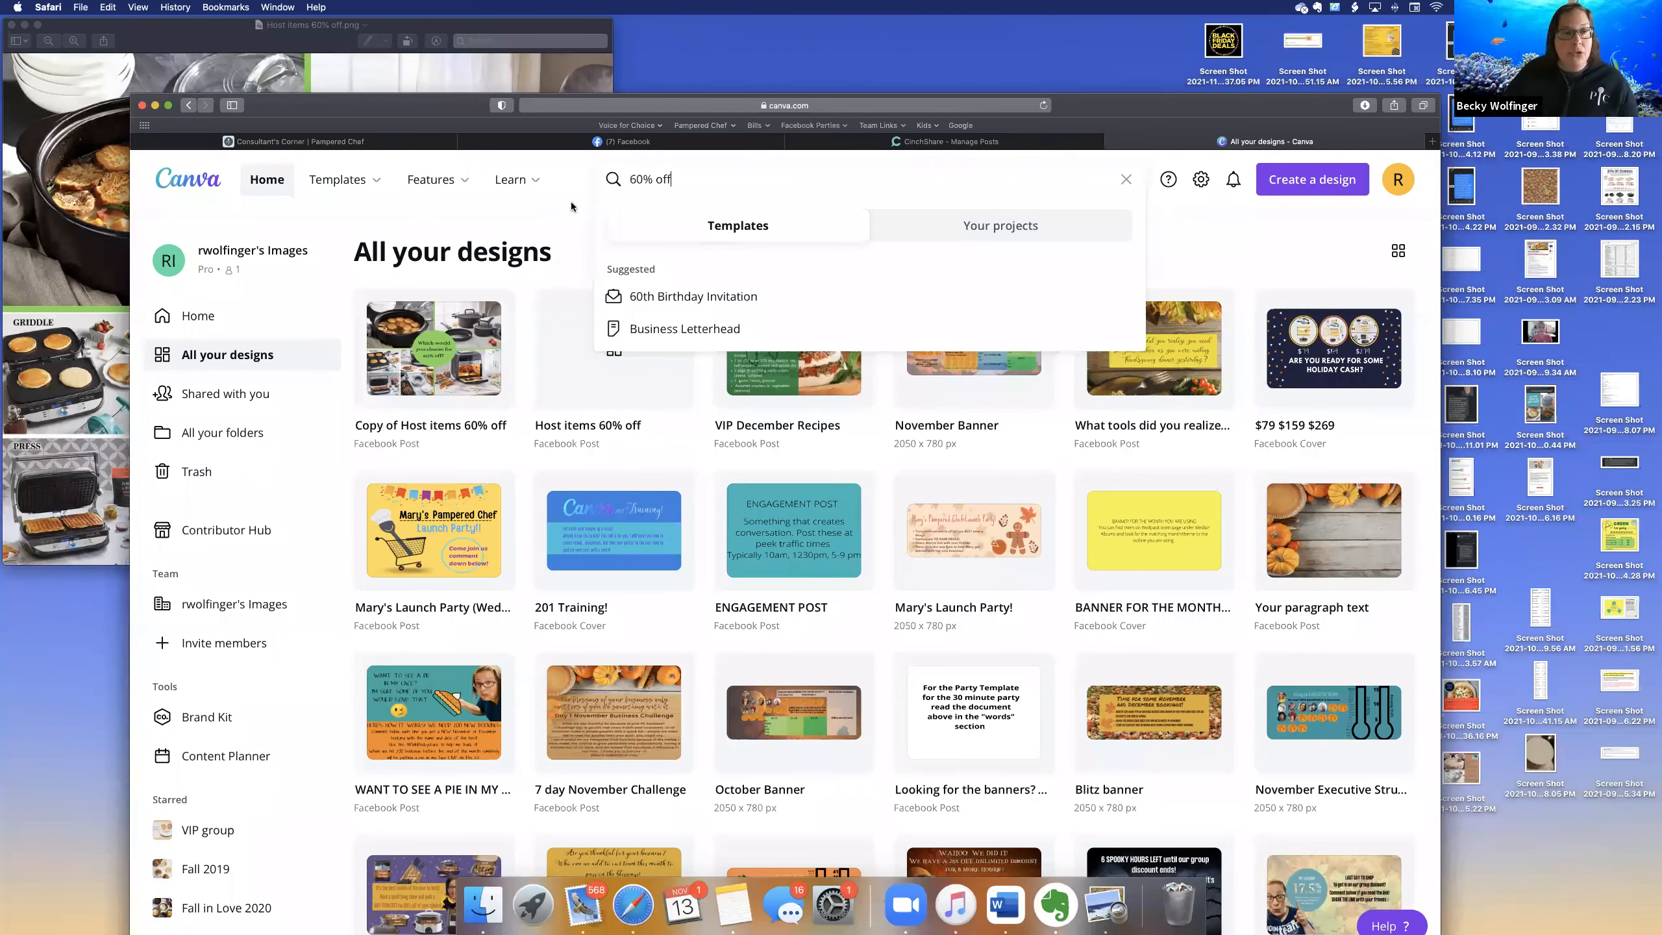
left_click(1047, 224)
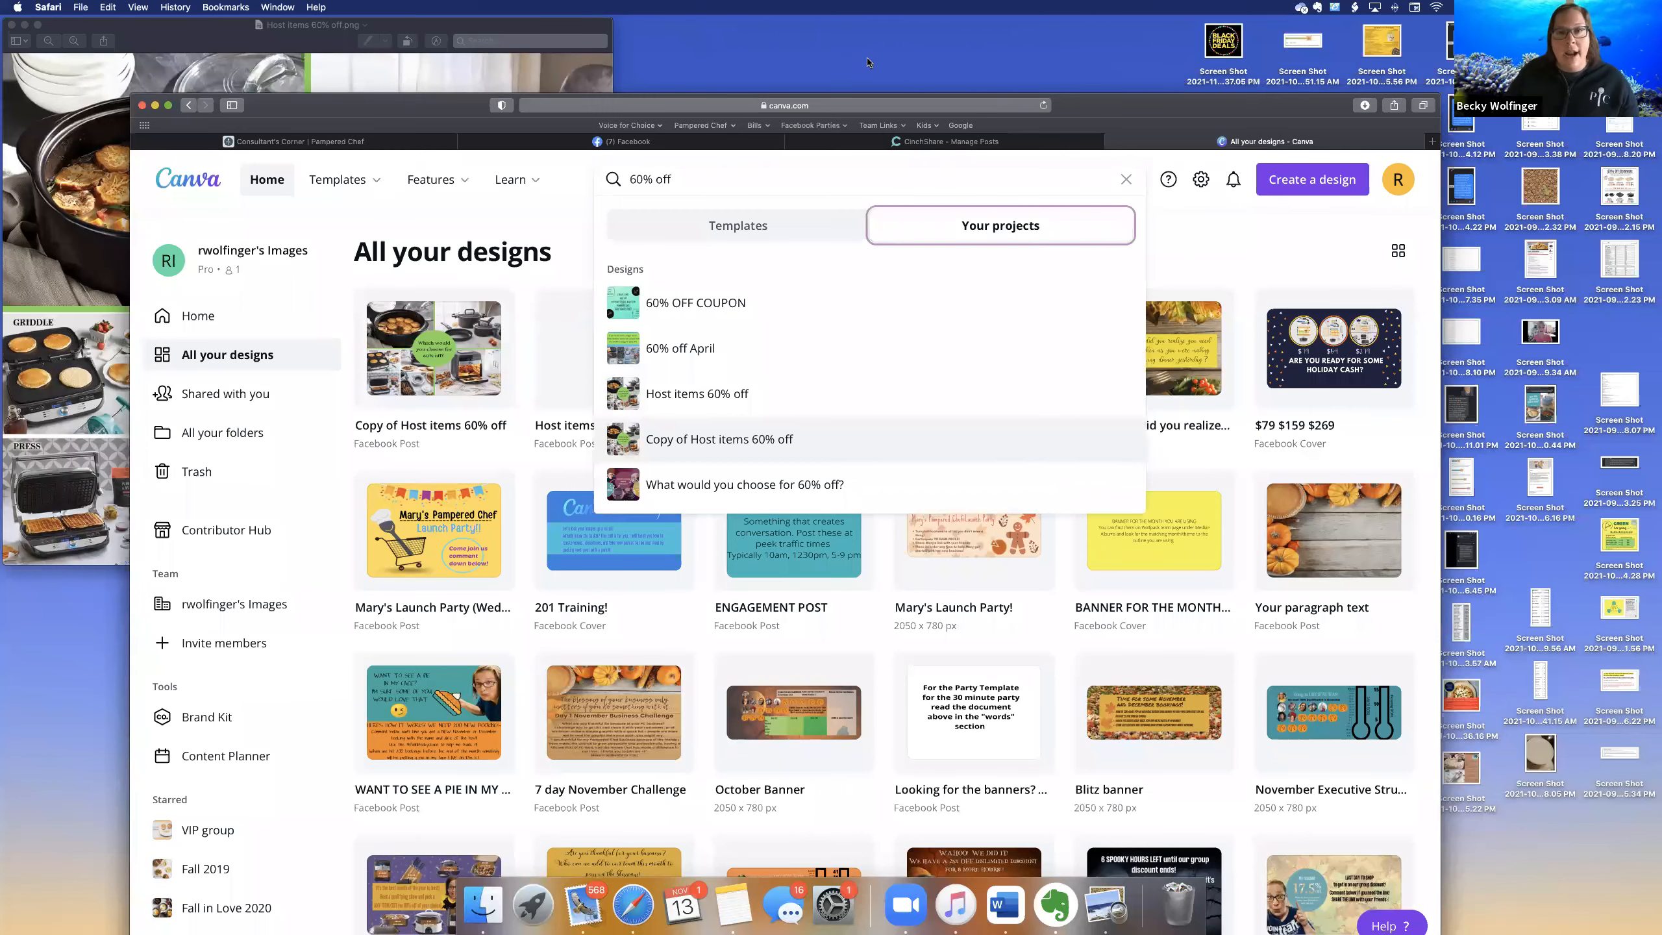
mouse_move(337, 178)
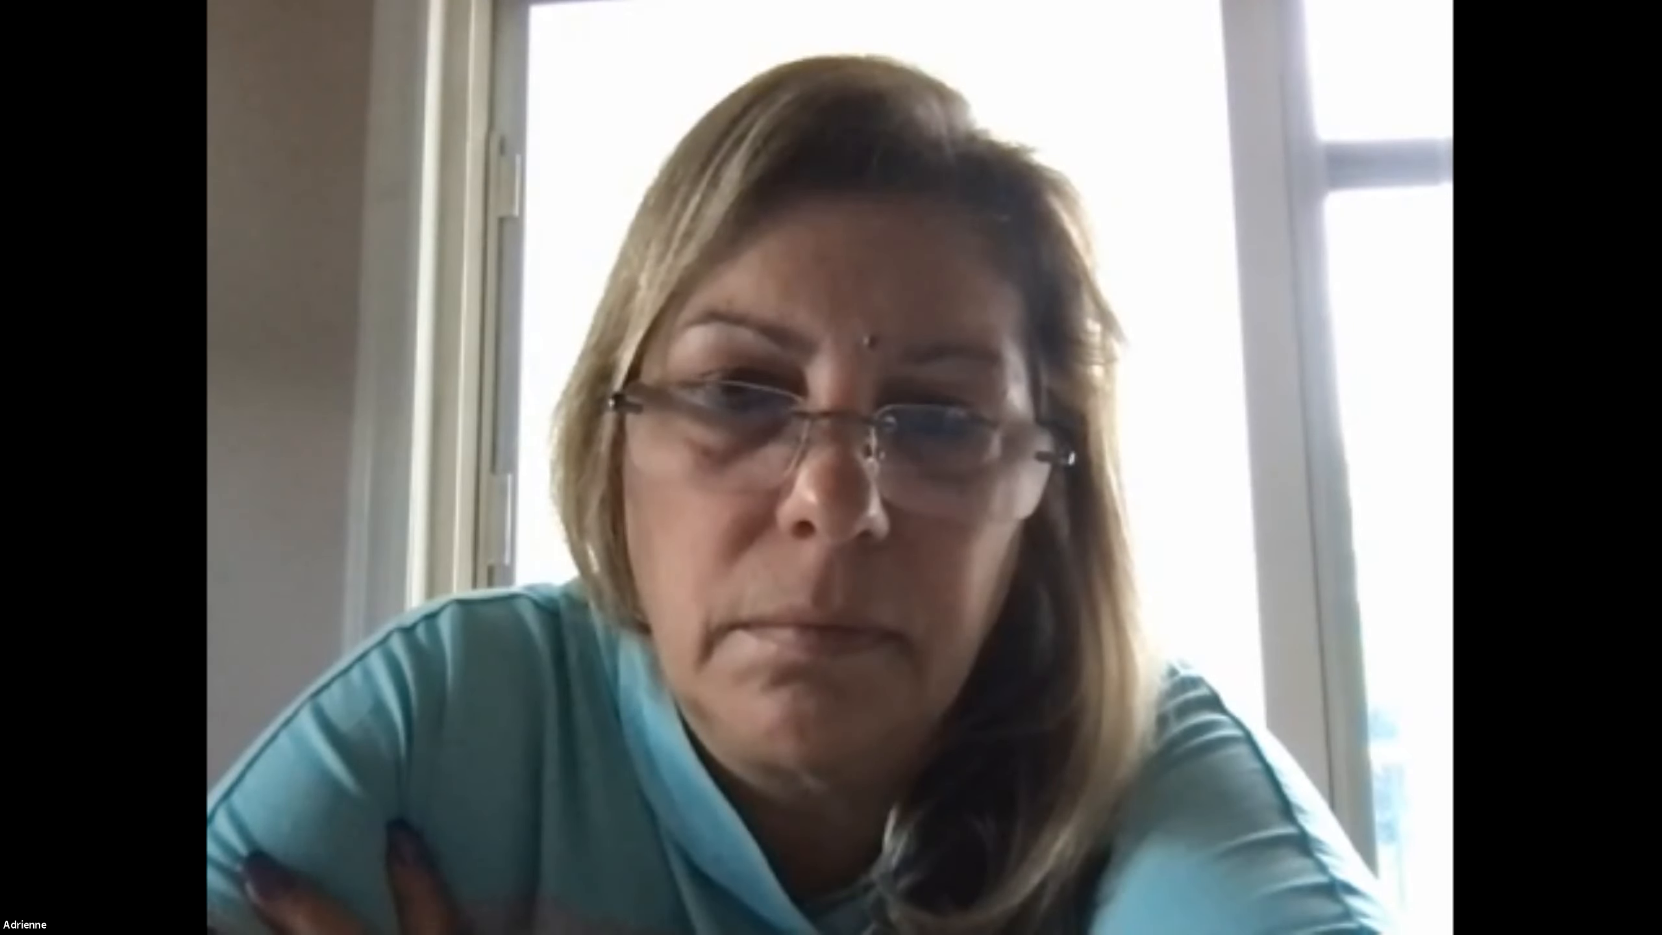
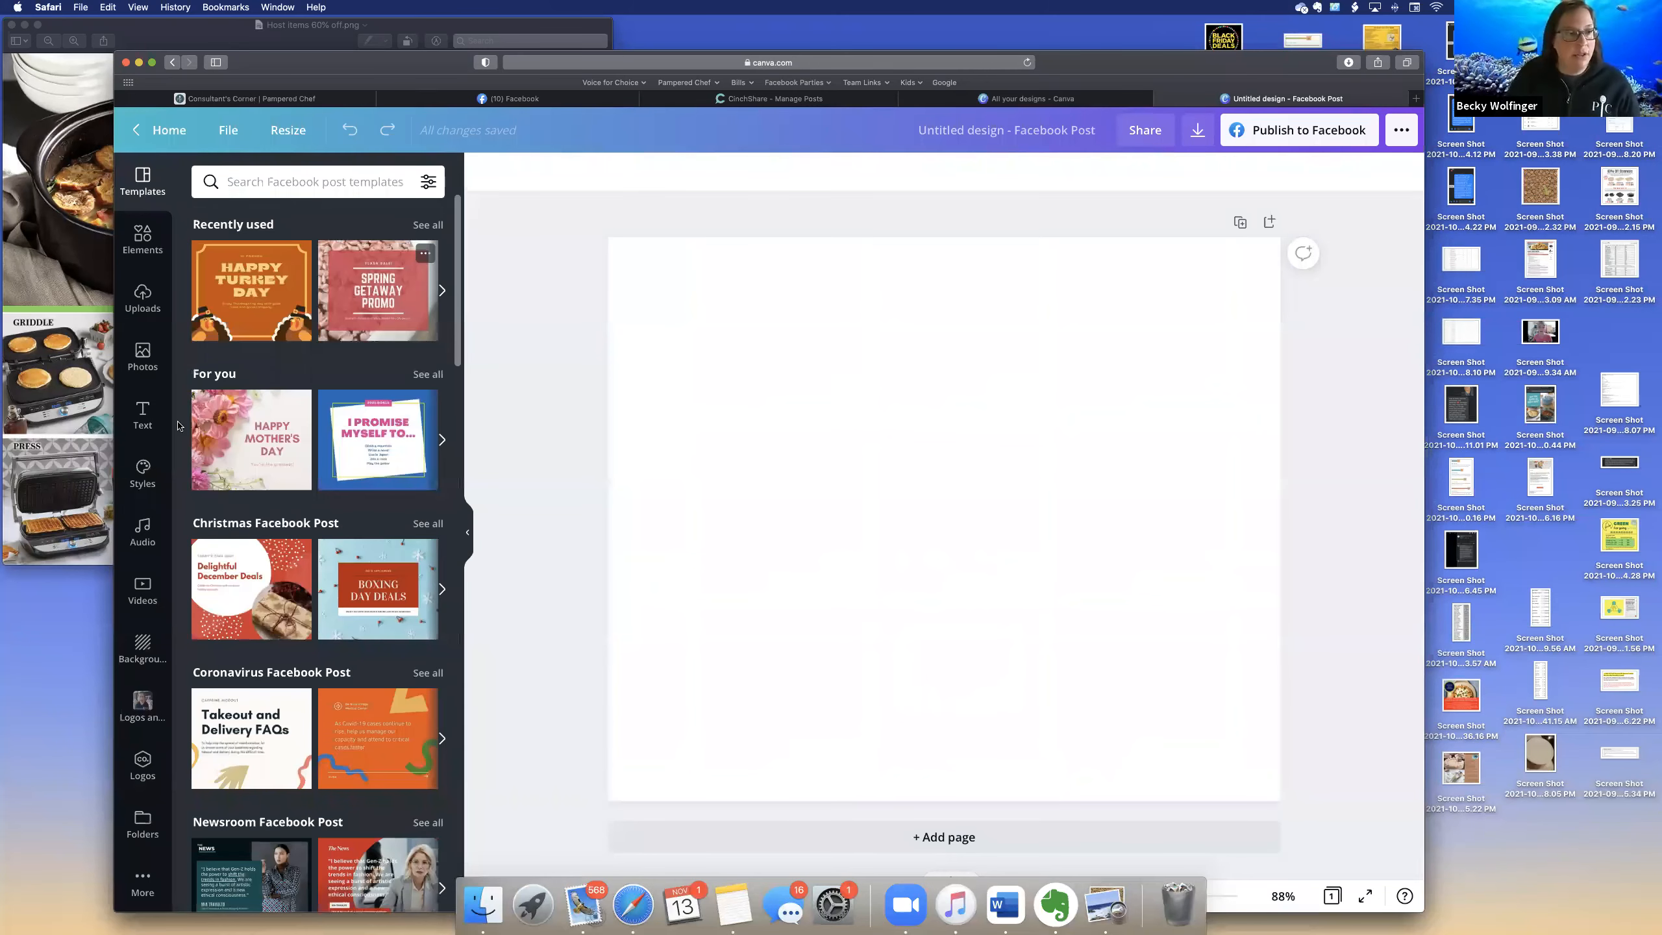
- Switch to Pampered Chef's Consultant's Corner and download the Shared Rewards Party "January 1-15 Host Offer Post" image from the Marketing Imagery promotions
key("ctrl+Tab")
left_click(184, 399)
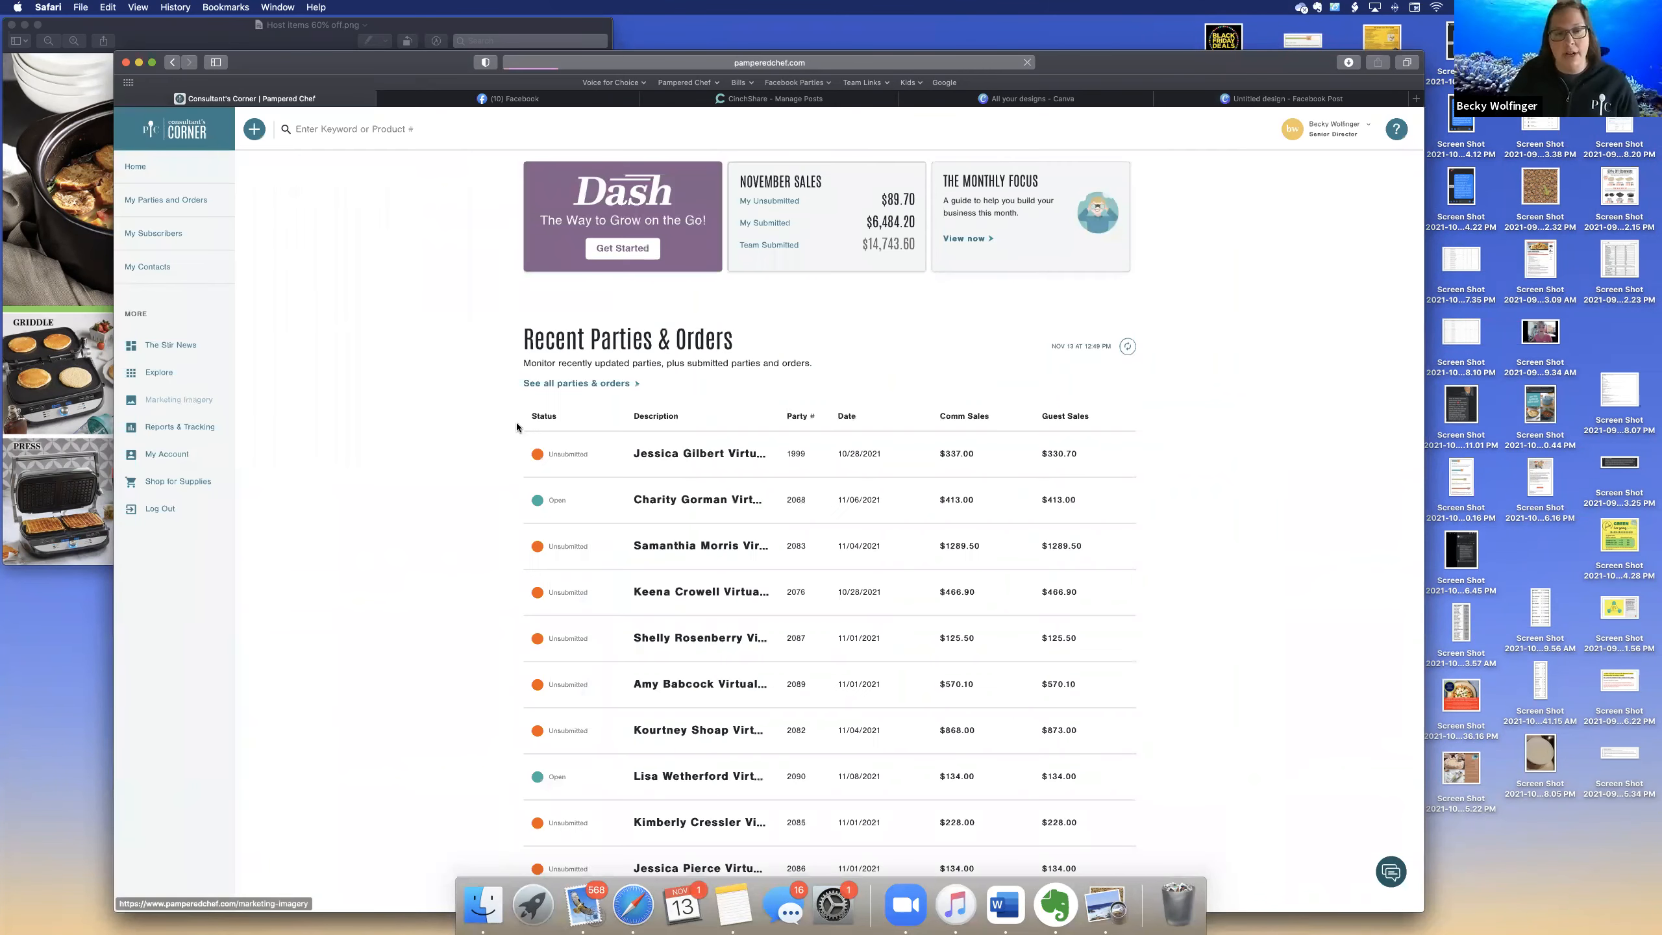
left_click(826, 360)
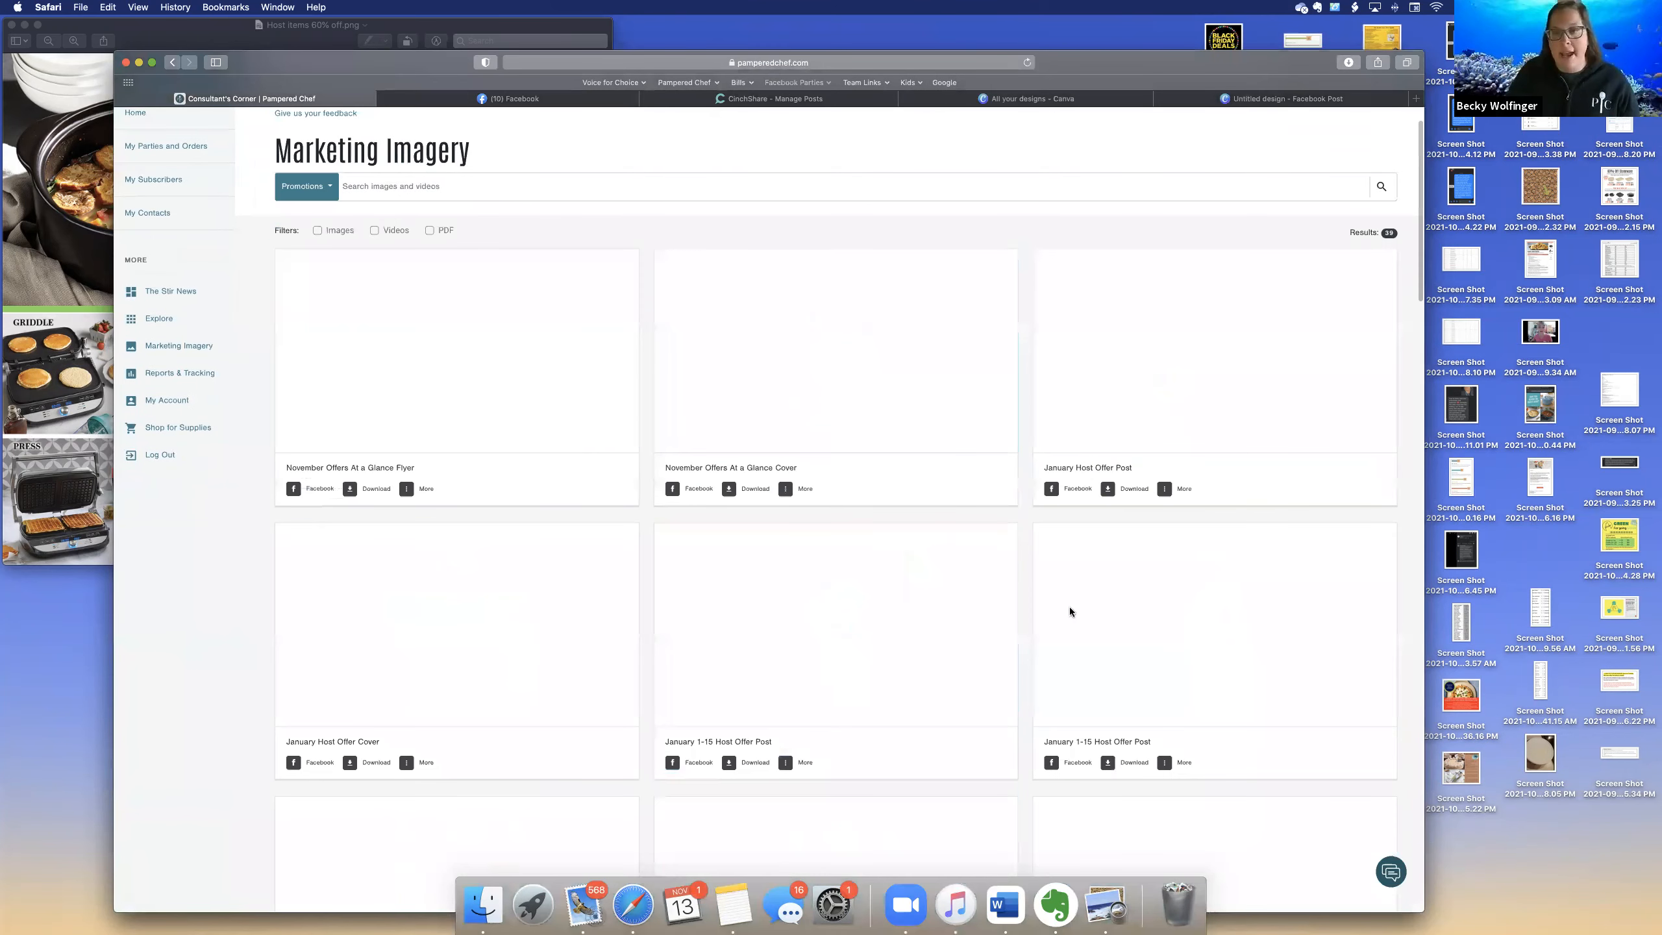
scroll(1103, 579, "down", 3)
left_click(1105, 581)
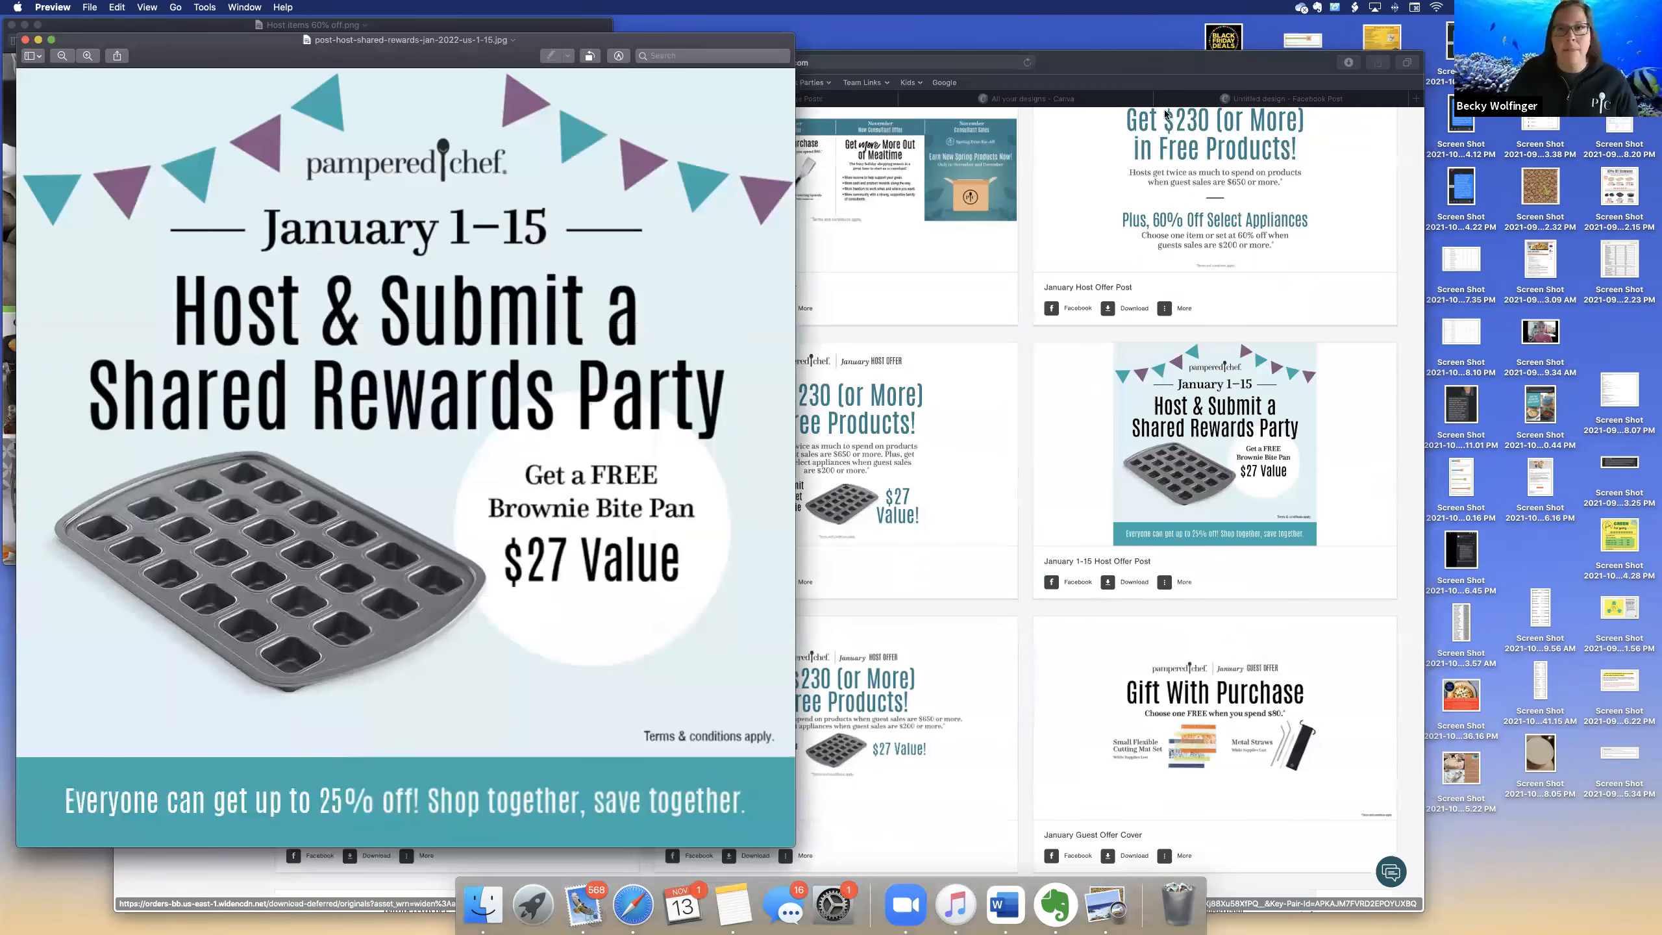
- Close both image previews and return to the uploaded images of the blank Facebook post in Canva
key("super+w")
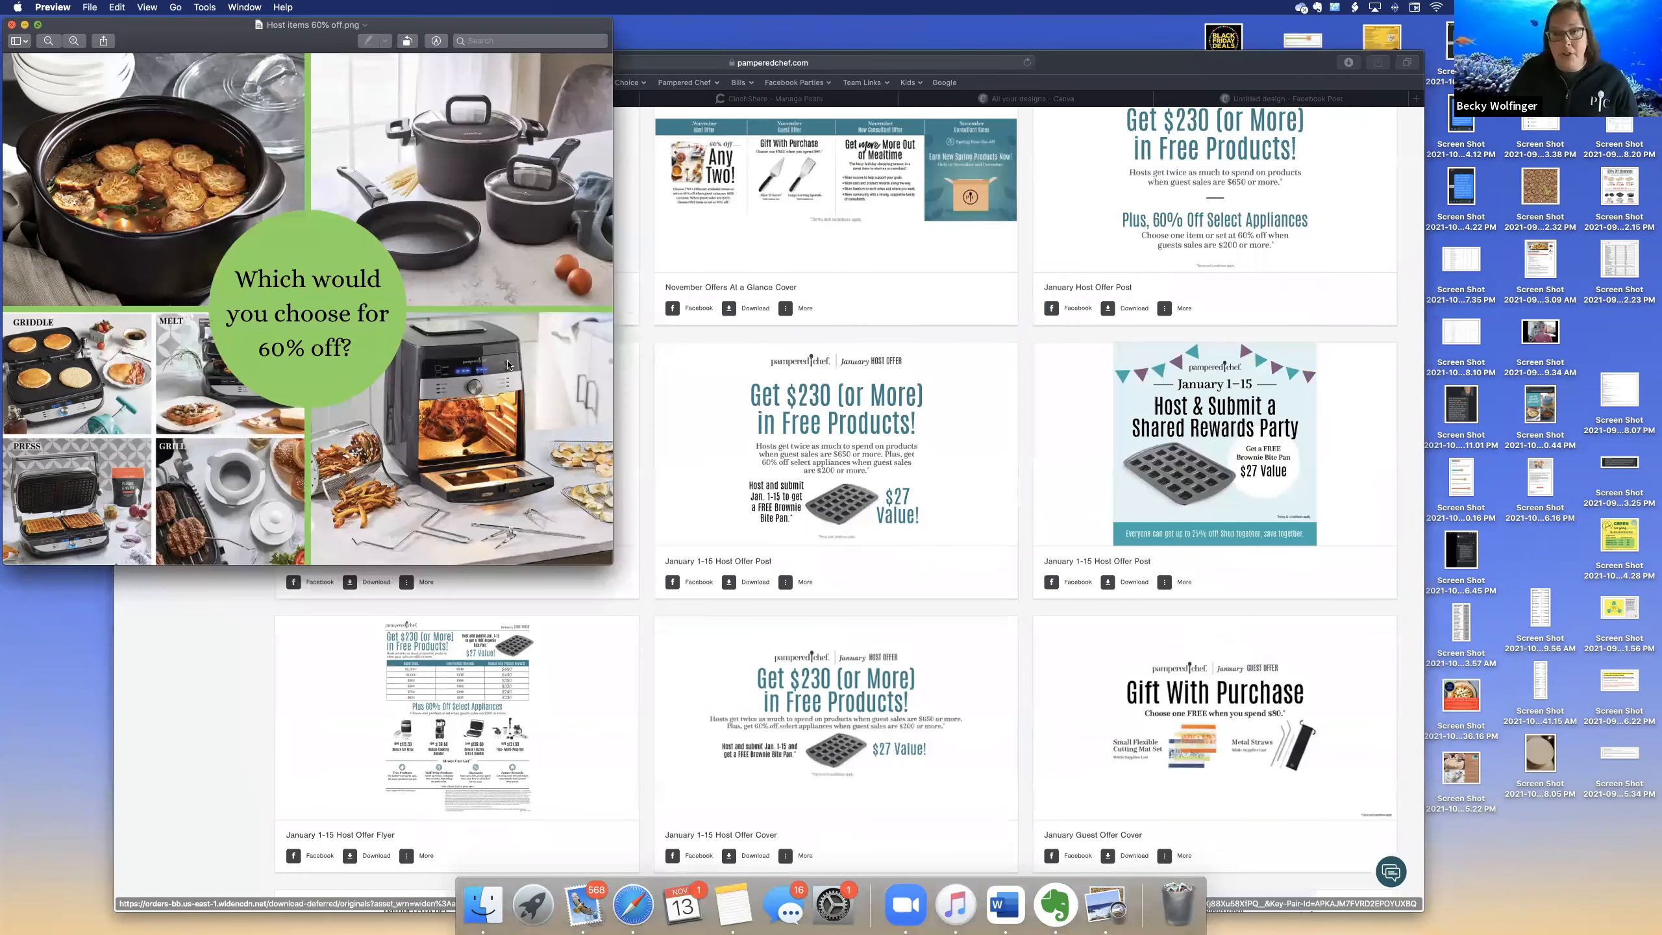
key("super+w")
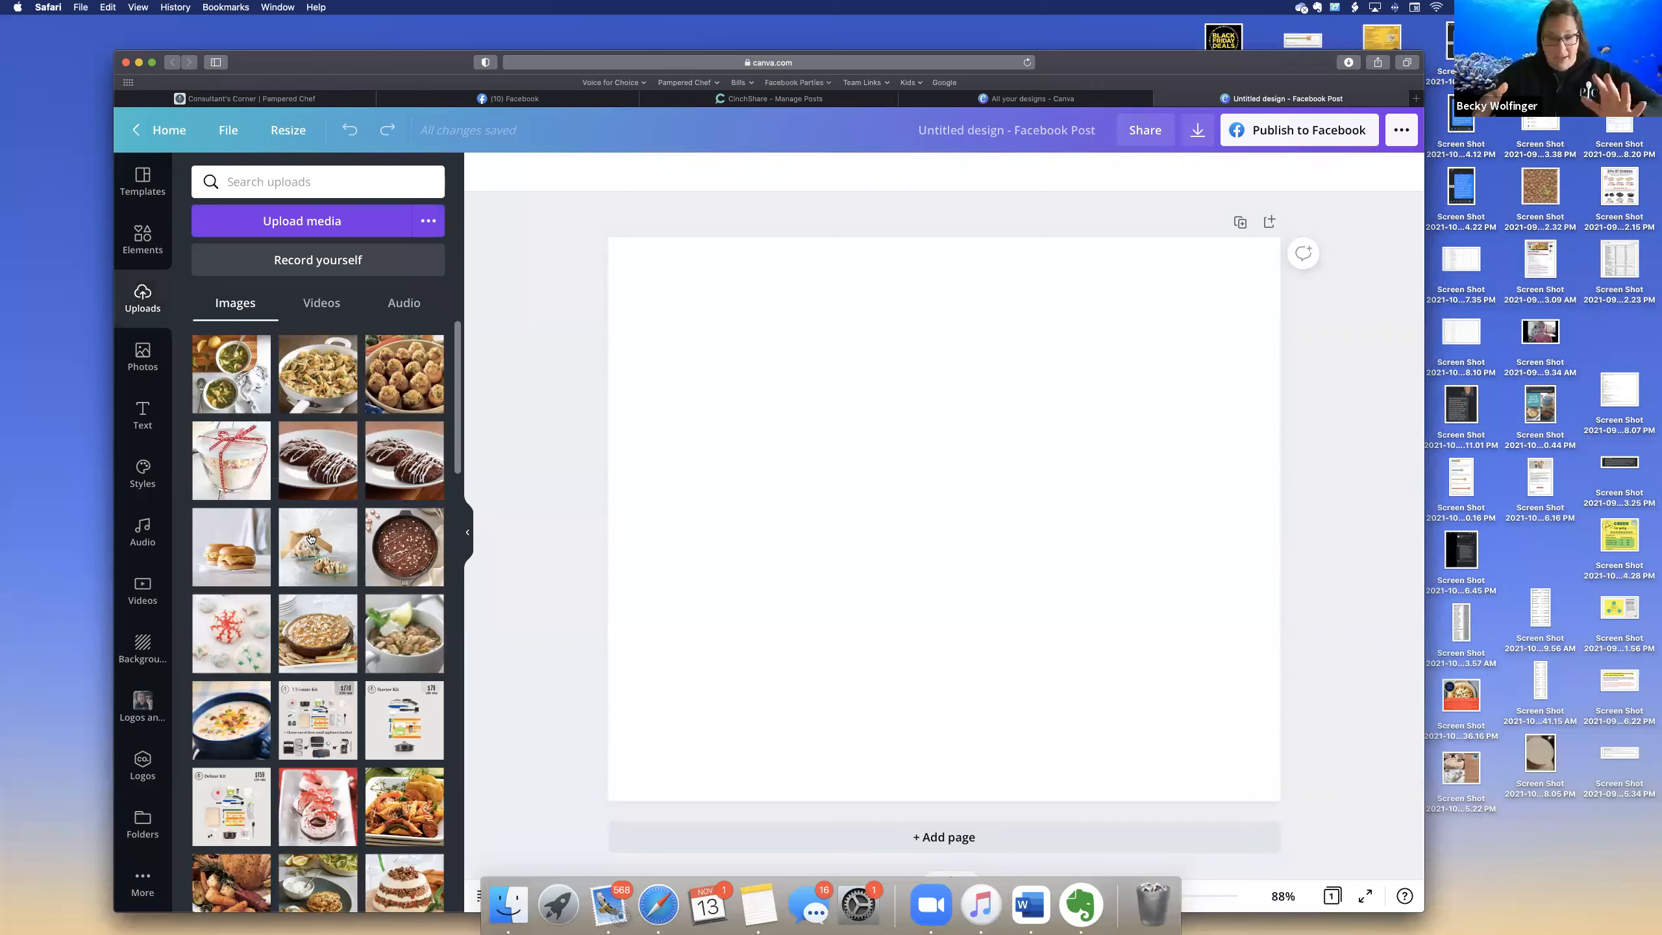
mouse_move(311, 538)
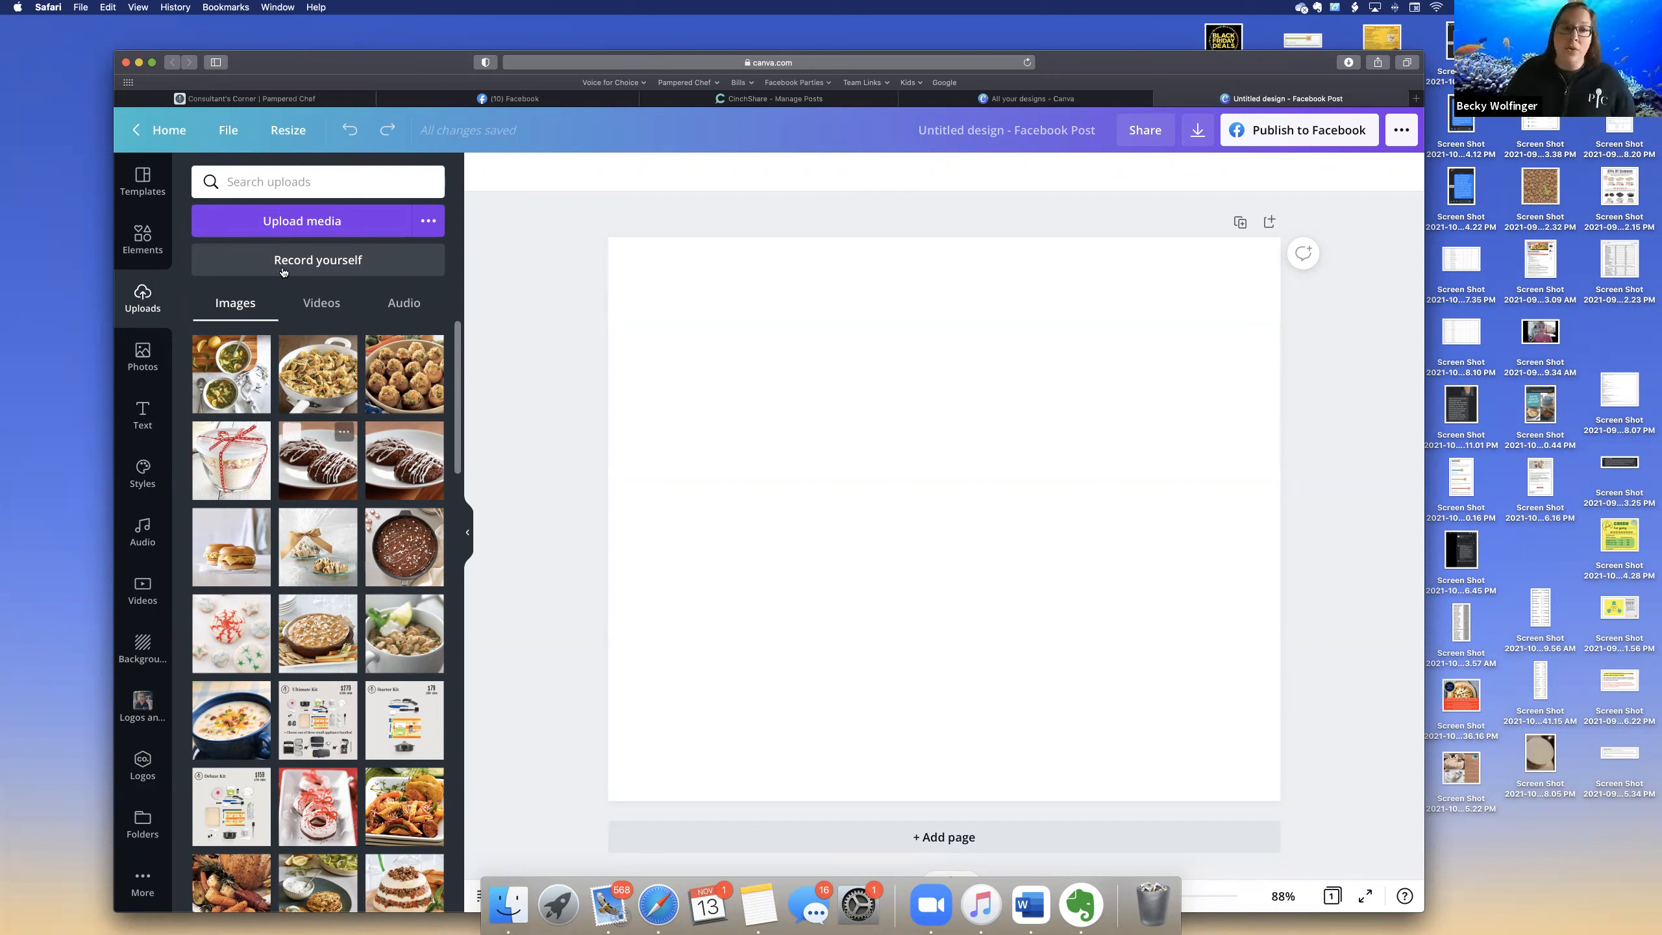
- Upload the Shared Rewards Party image post-host-shared-rewards-jan-2022-us-1-15.jpg from the Downloads folder to the uploaded images
left_click(296, 221)
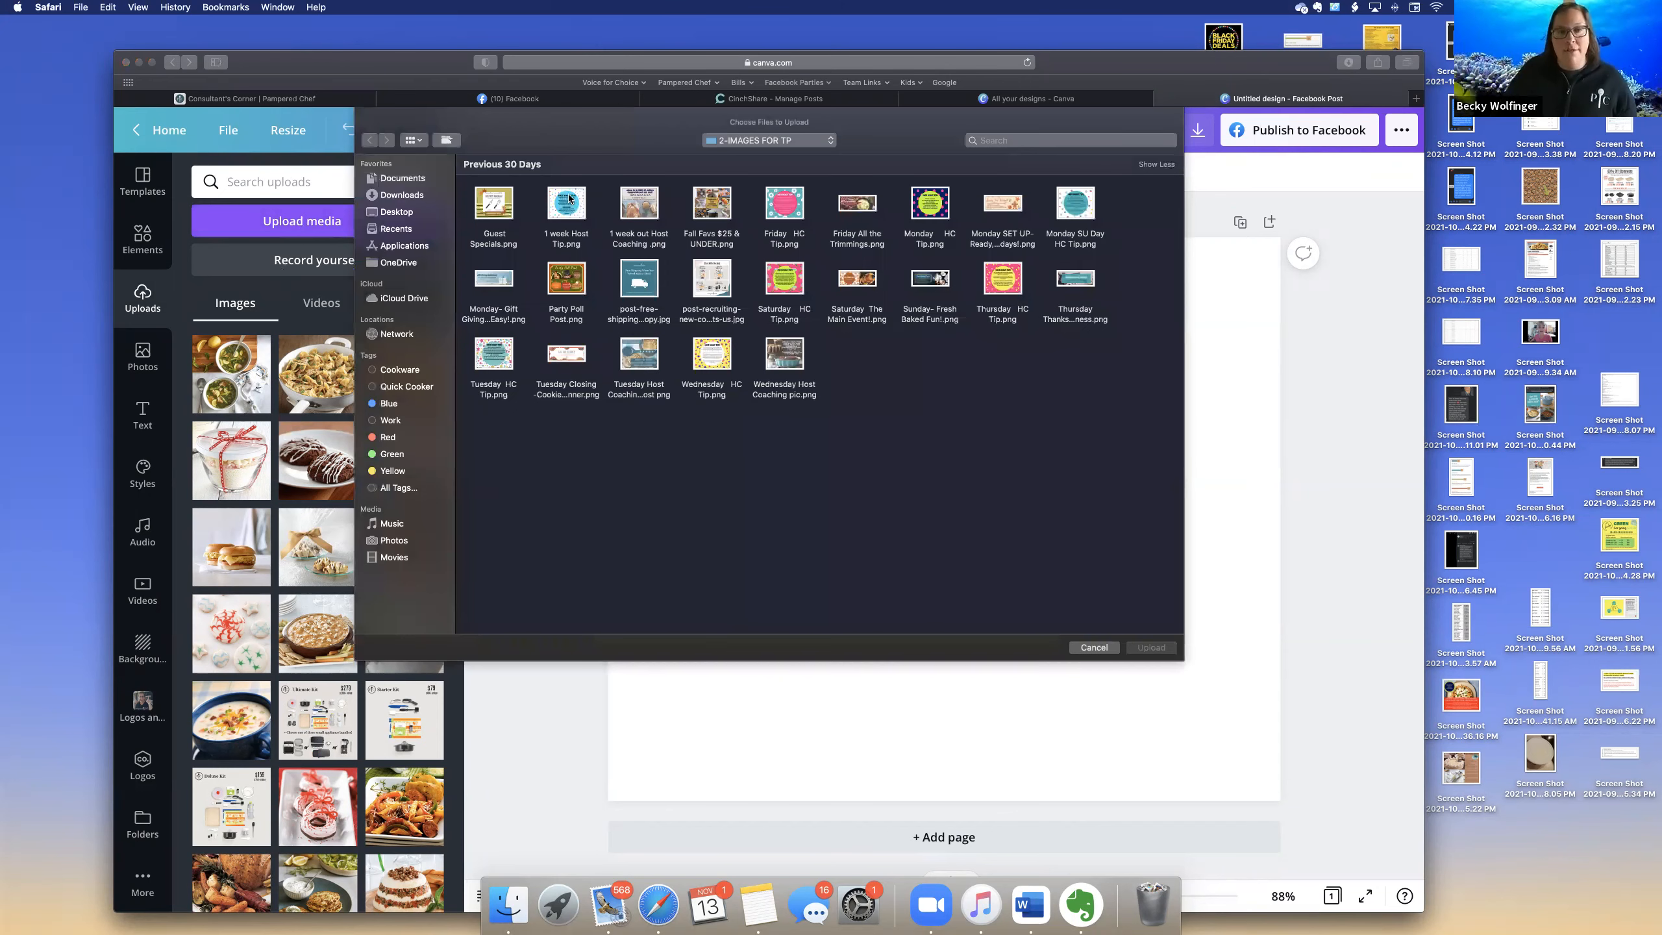
left_click(401, 195)
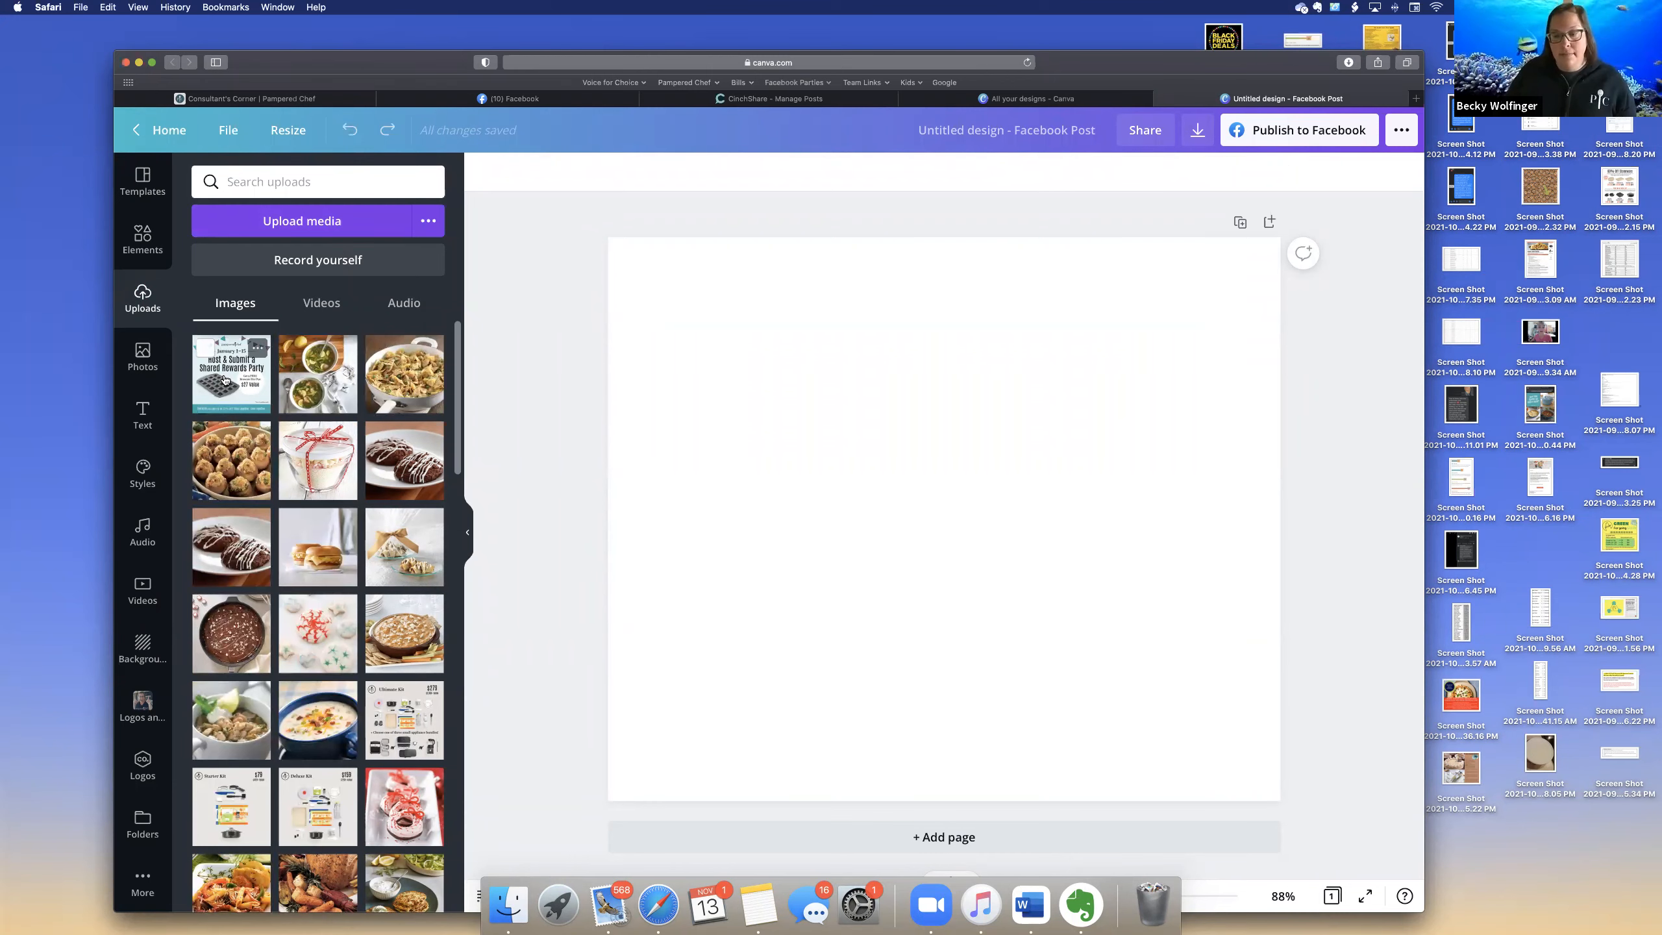
- Place the uploaded Shared Rewards Party image on the blank page and delete it from the page again
left_click(225, 380)
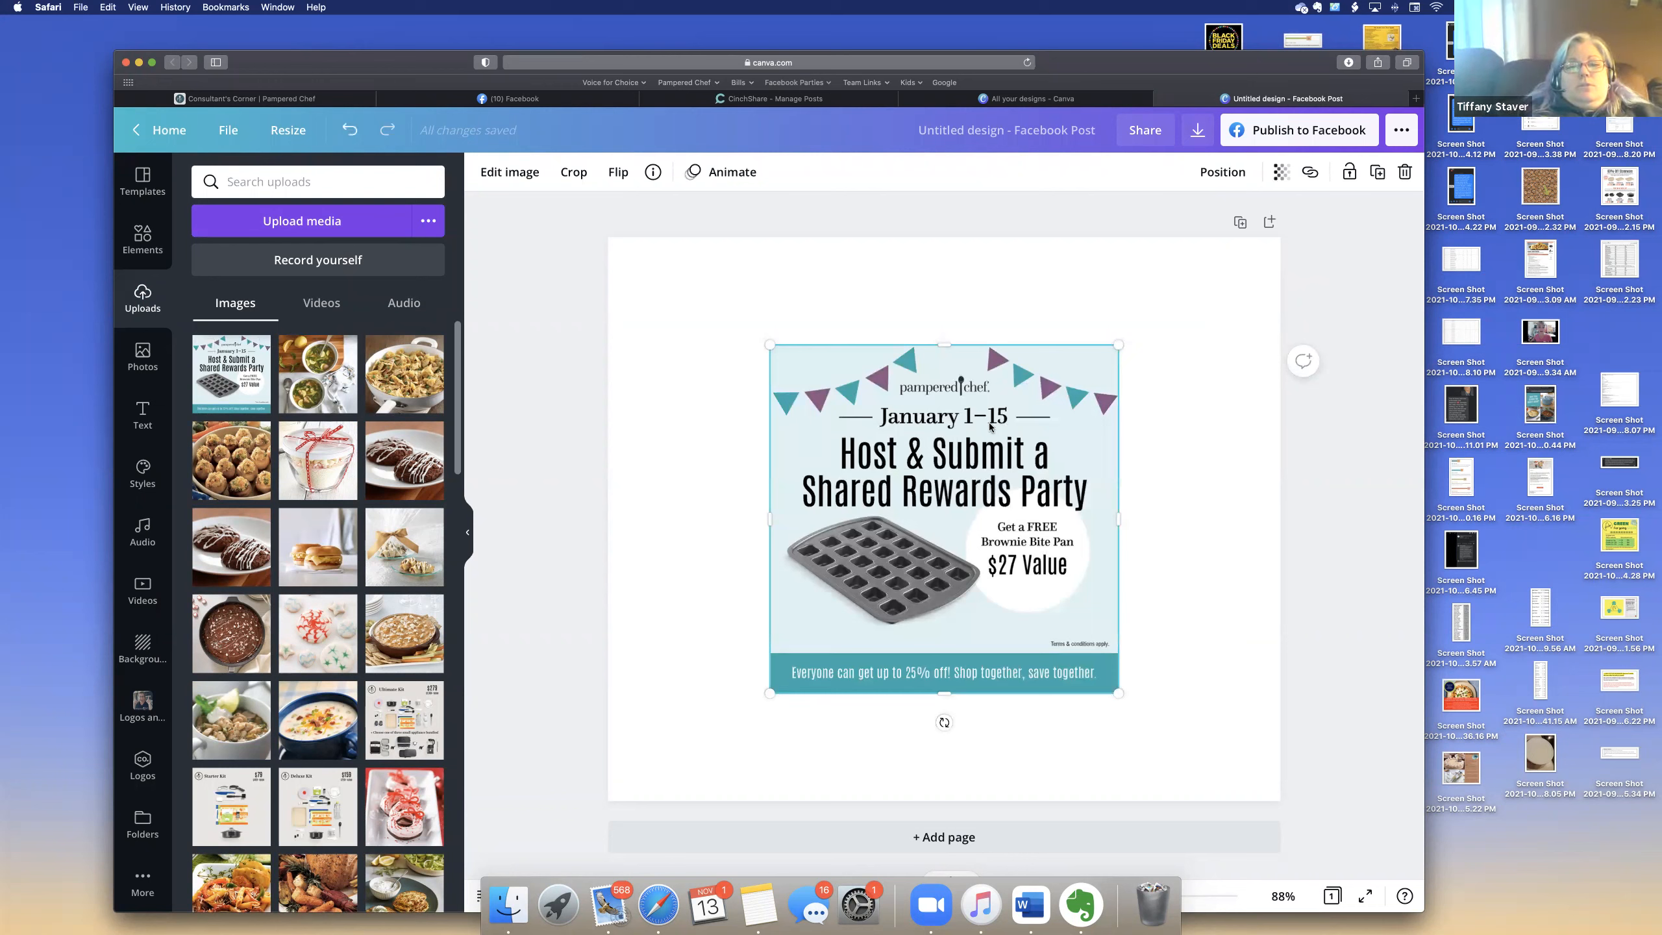
key("Delete")
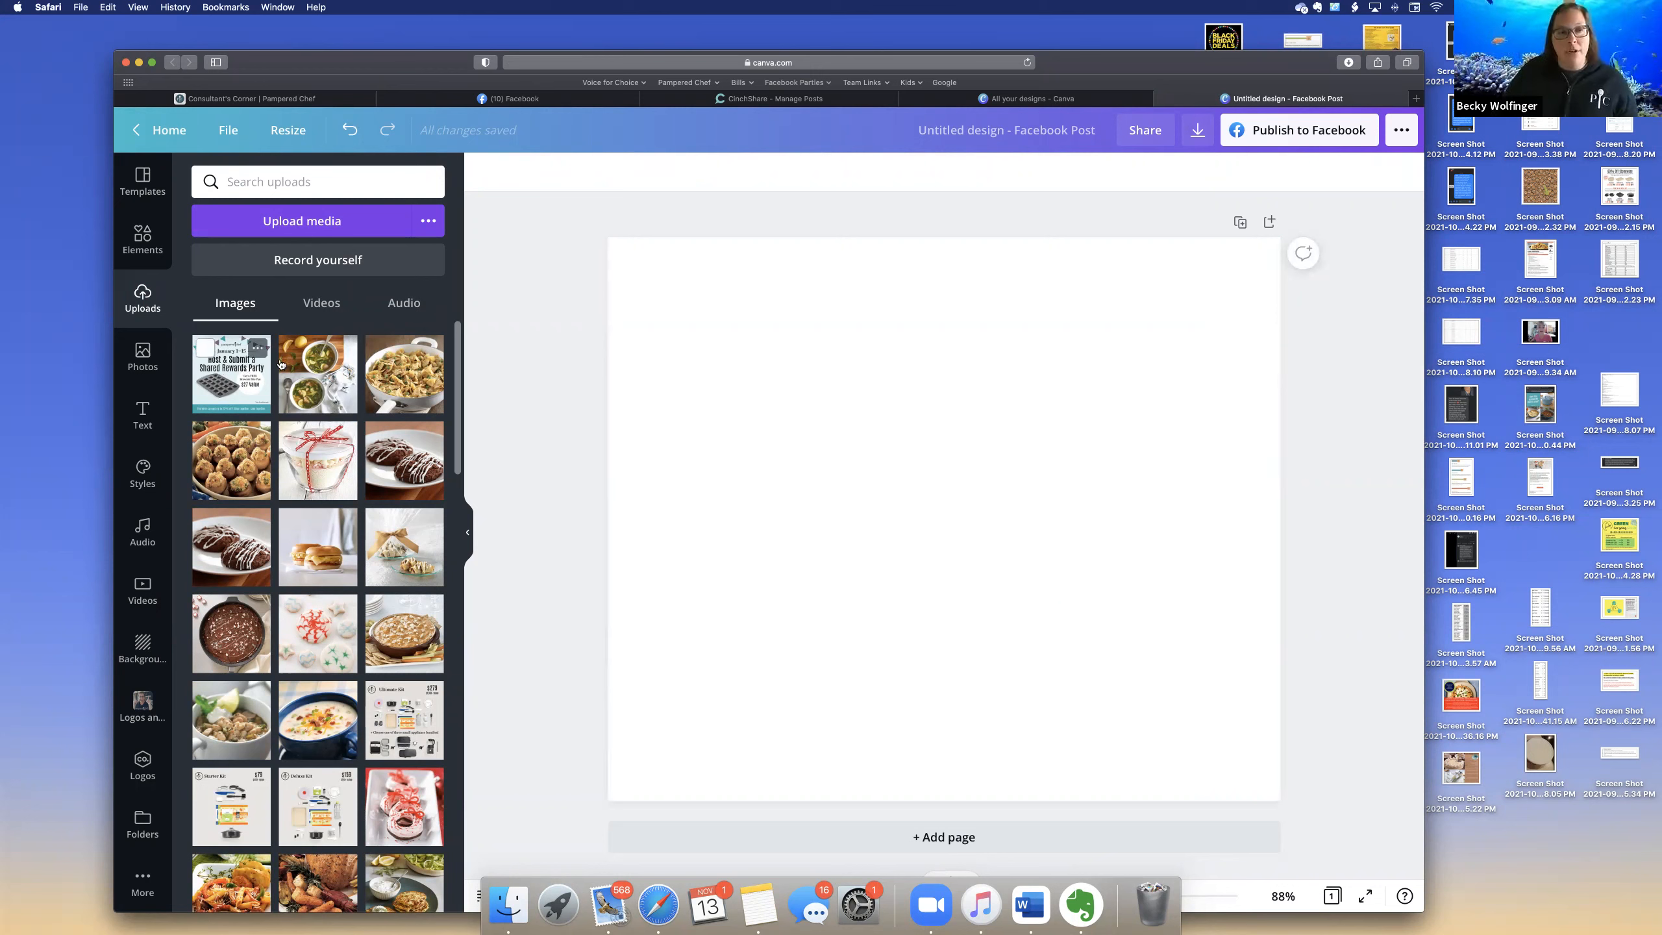
- Mark the Shared Rewards Party upload to view its selection actions, view its individual file options, and close them
left_click(206, 350)
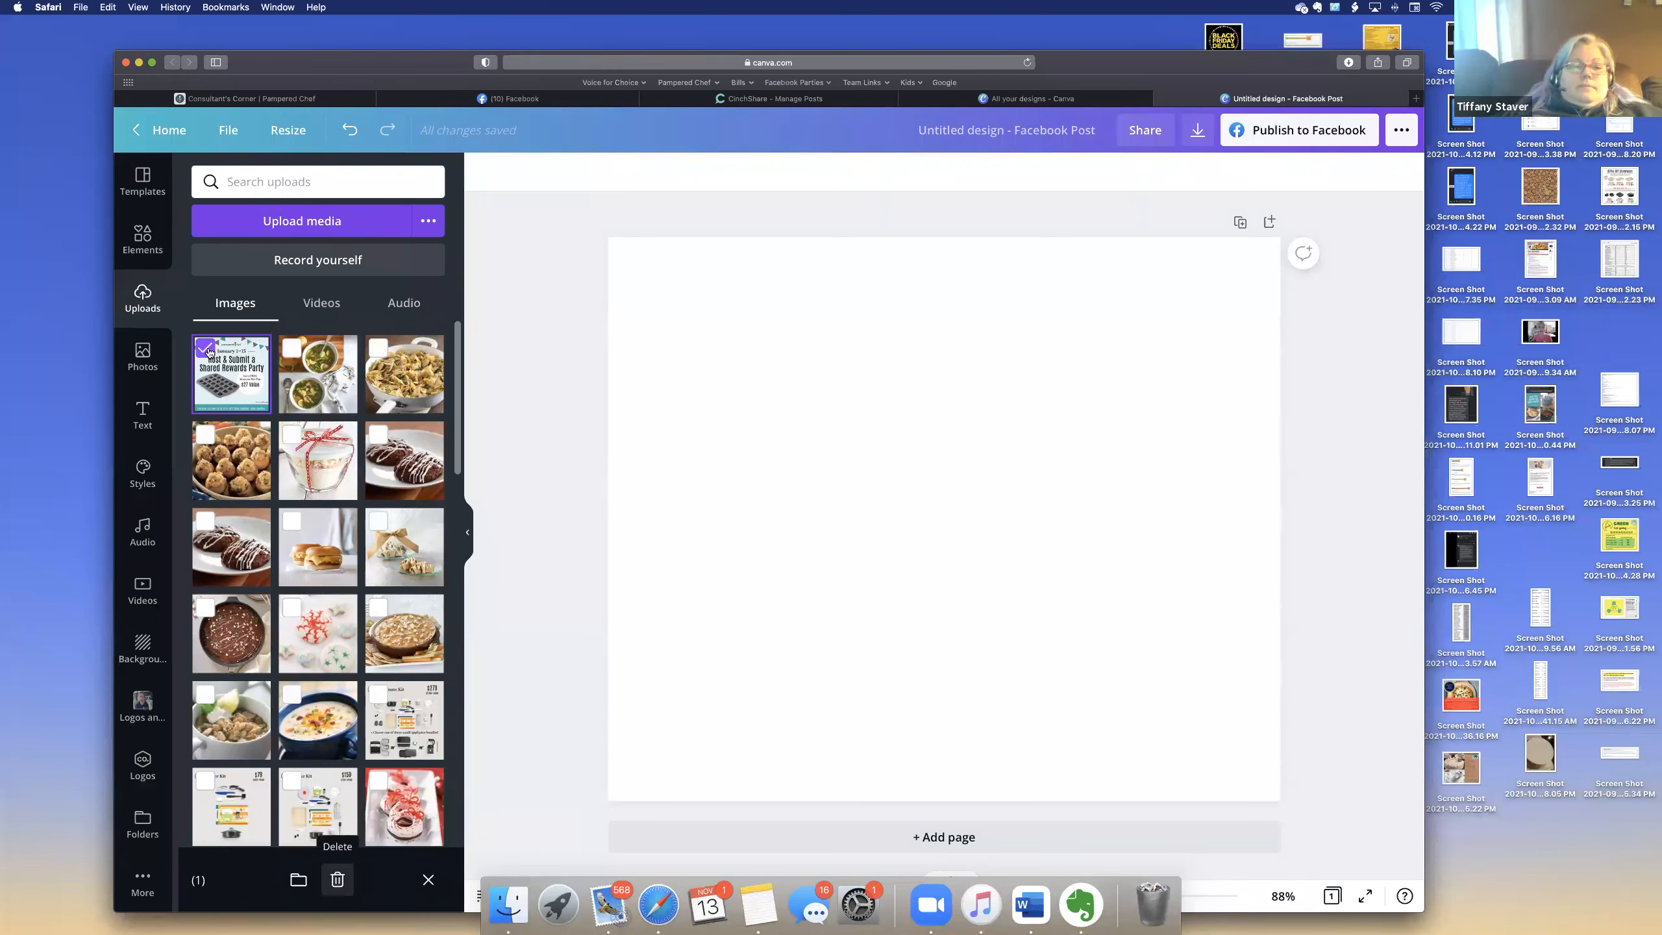
left_click(260, 353)
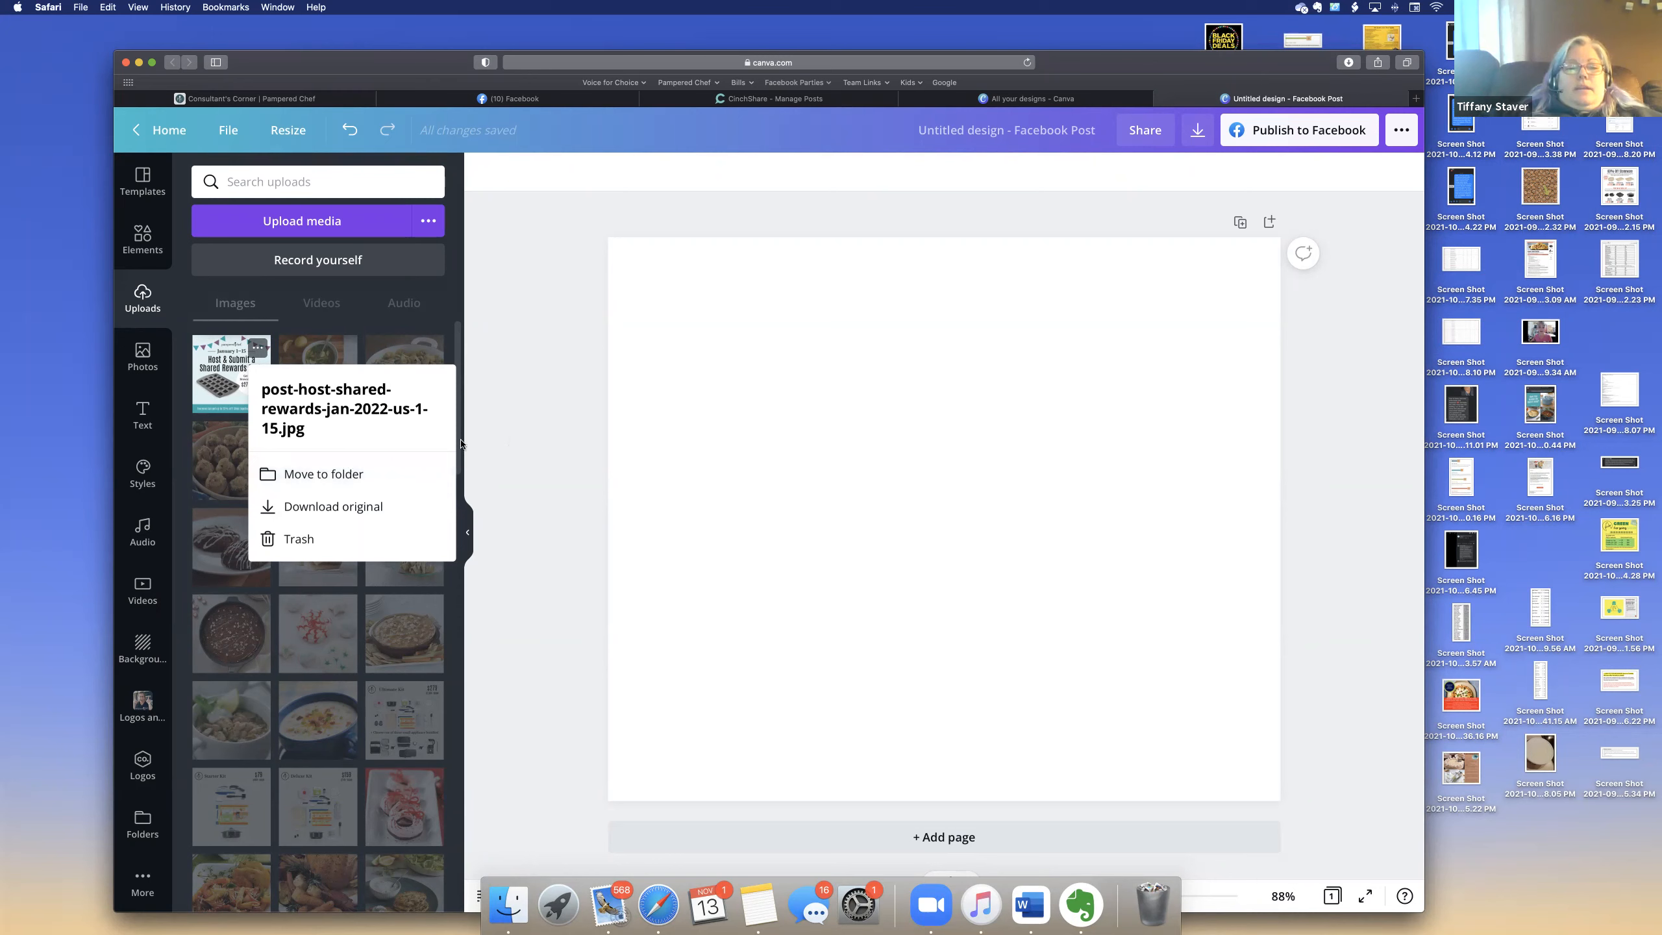
left_click(304, 224)
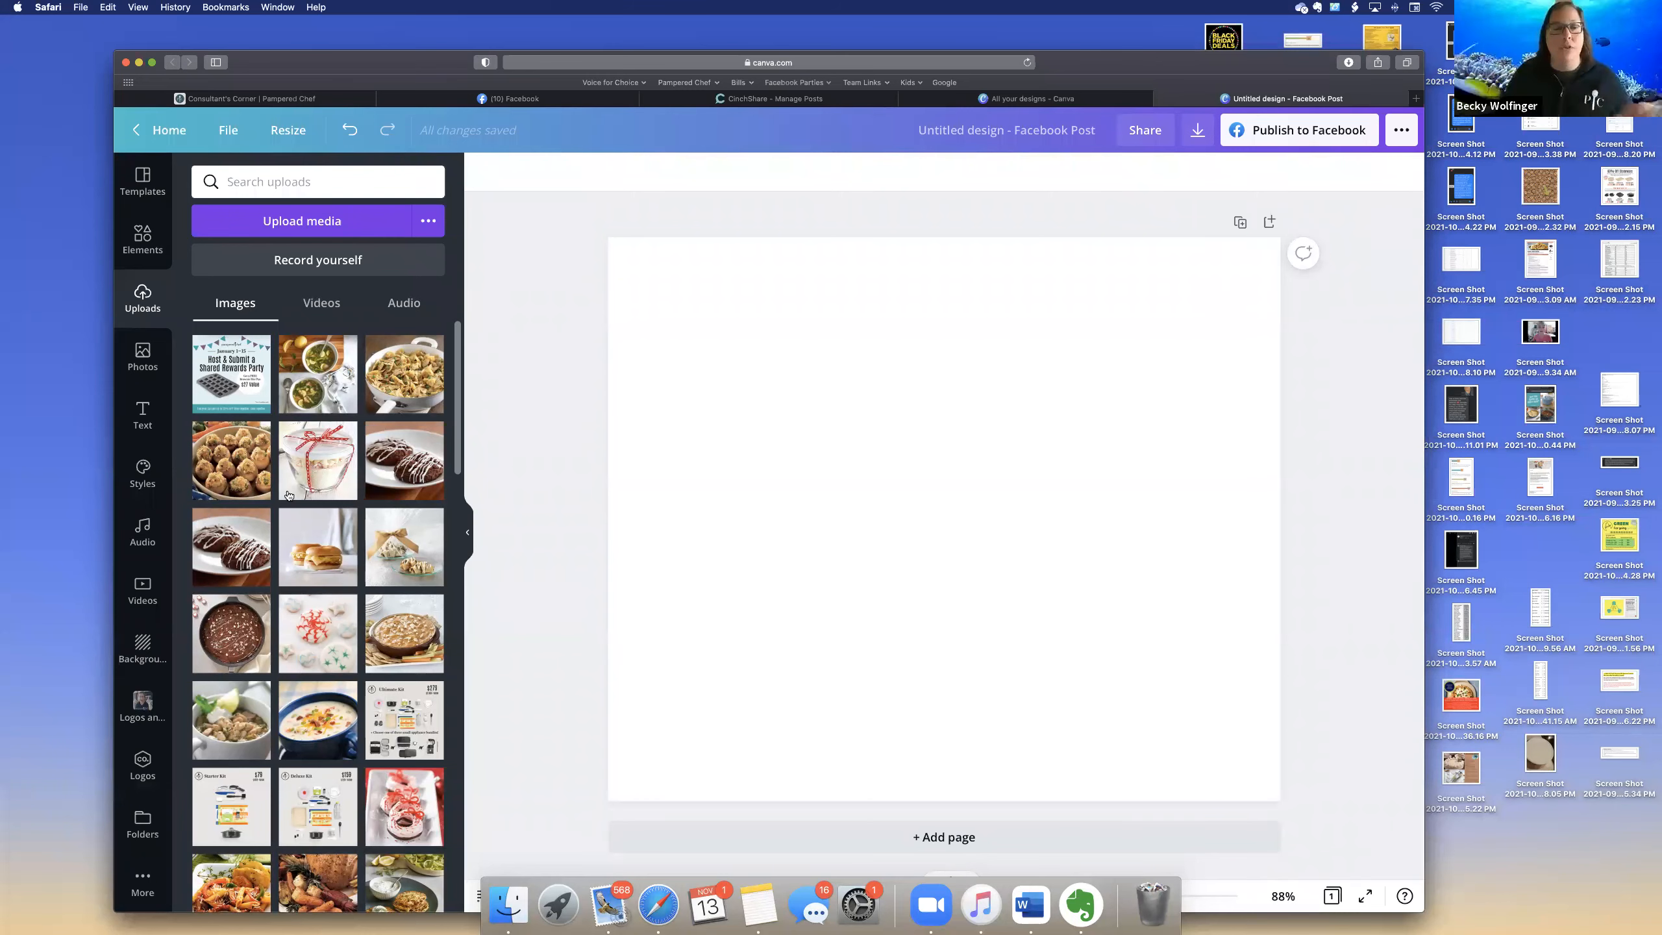
- View the overview of all your Canva folders and return to the blank Facebook post
mouse_move(291, 496)
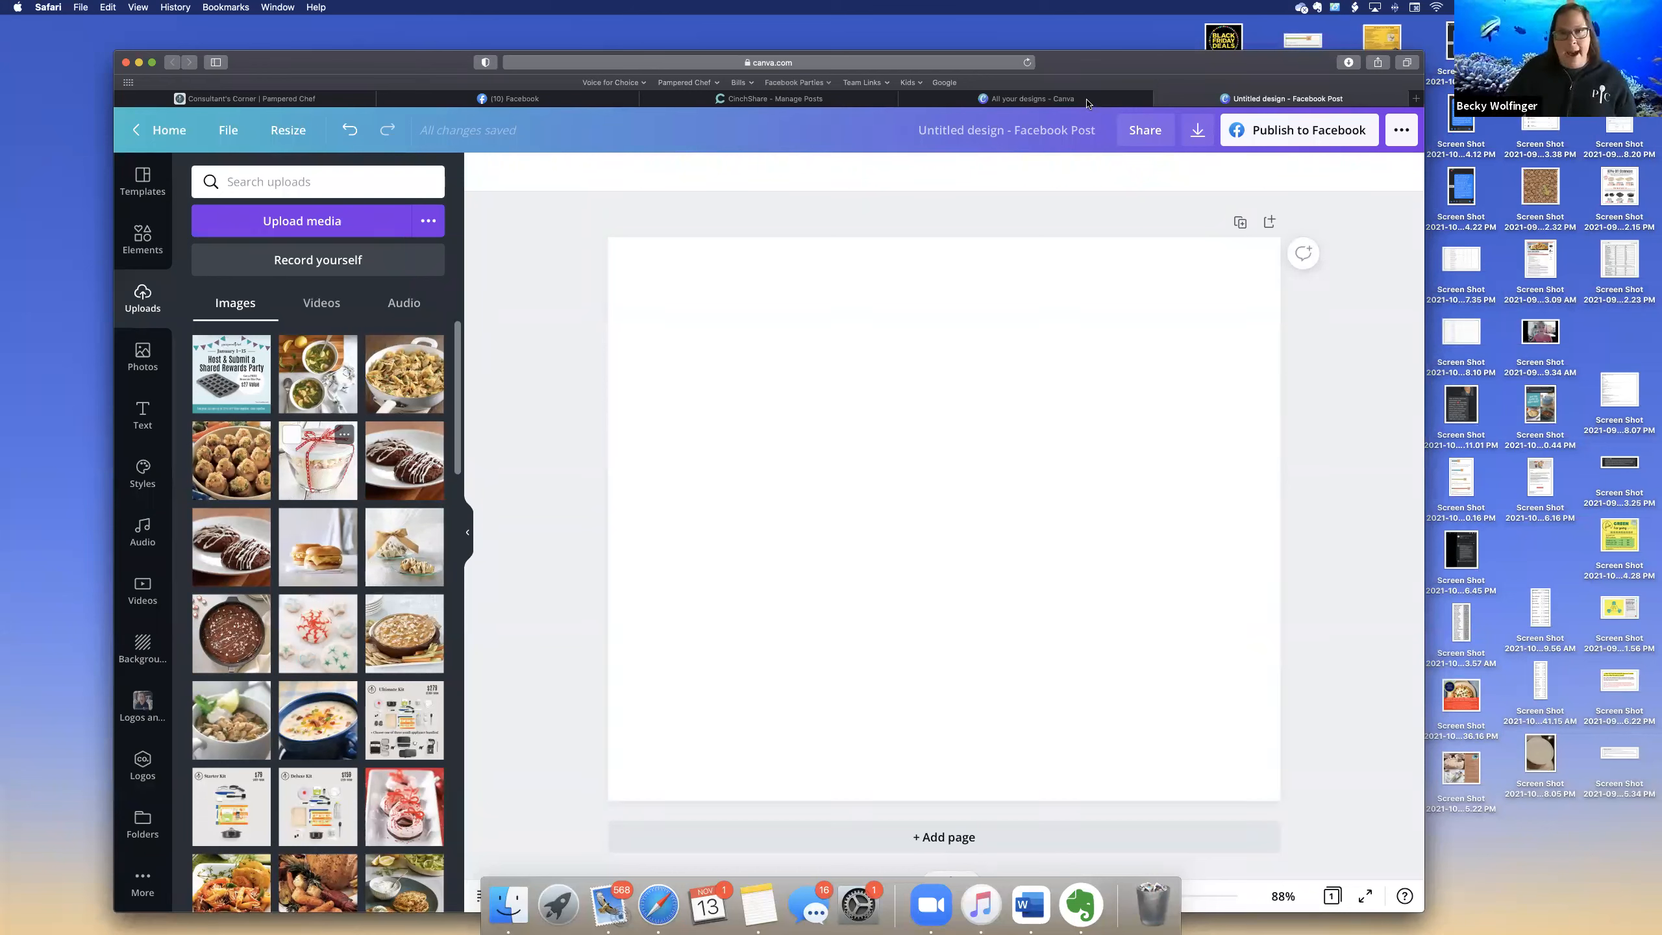
key("ctrl+shift+Tab")
left_click(221, 390)
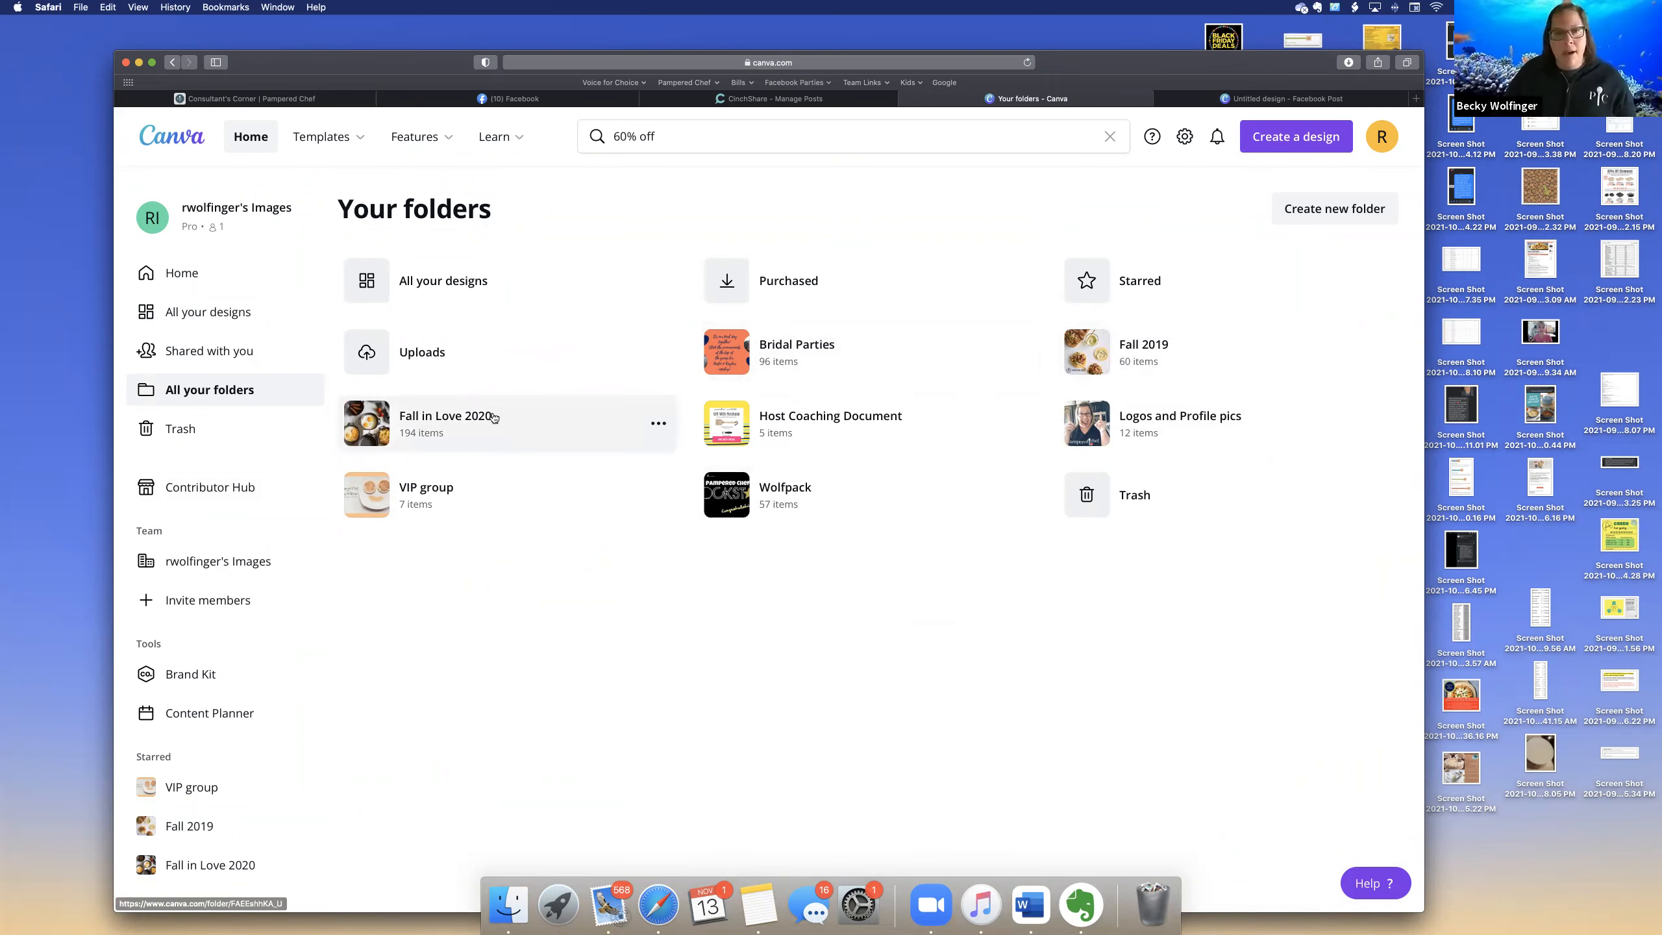
left_click(1283, 98)
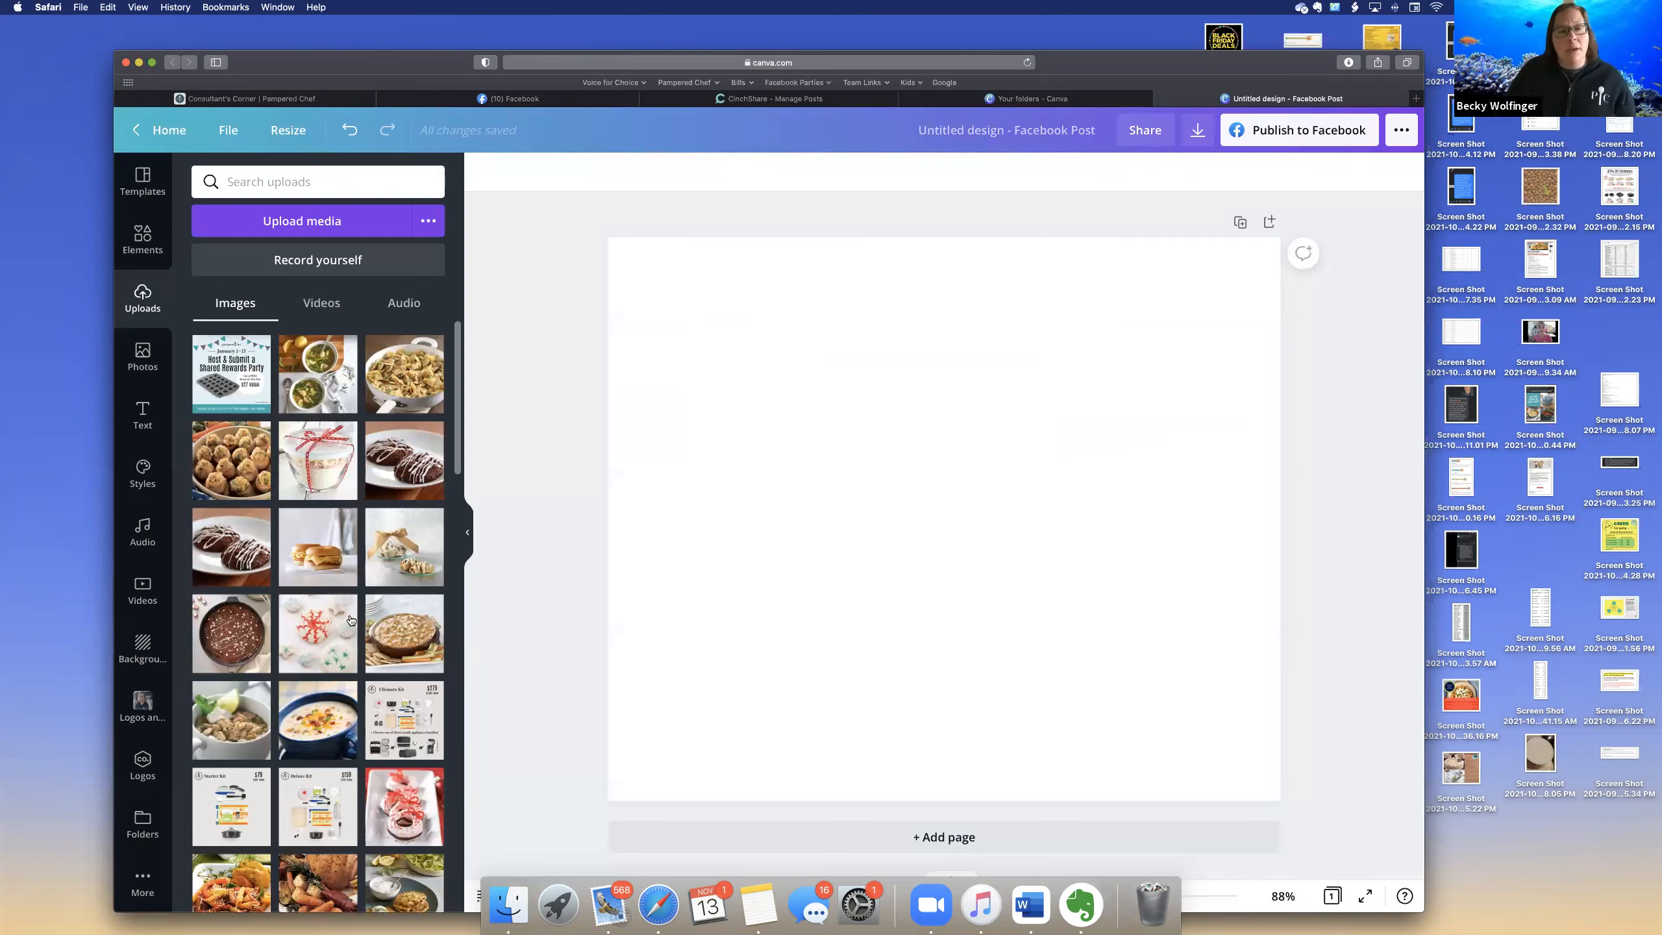
- Show the uploaded videos and browse through them
left_click(318, 308)
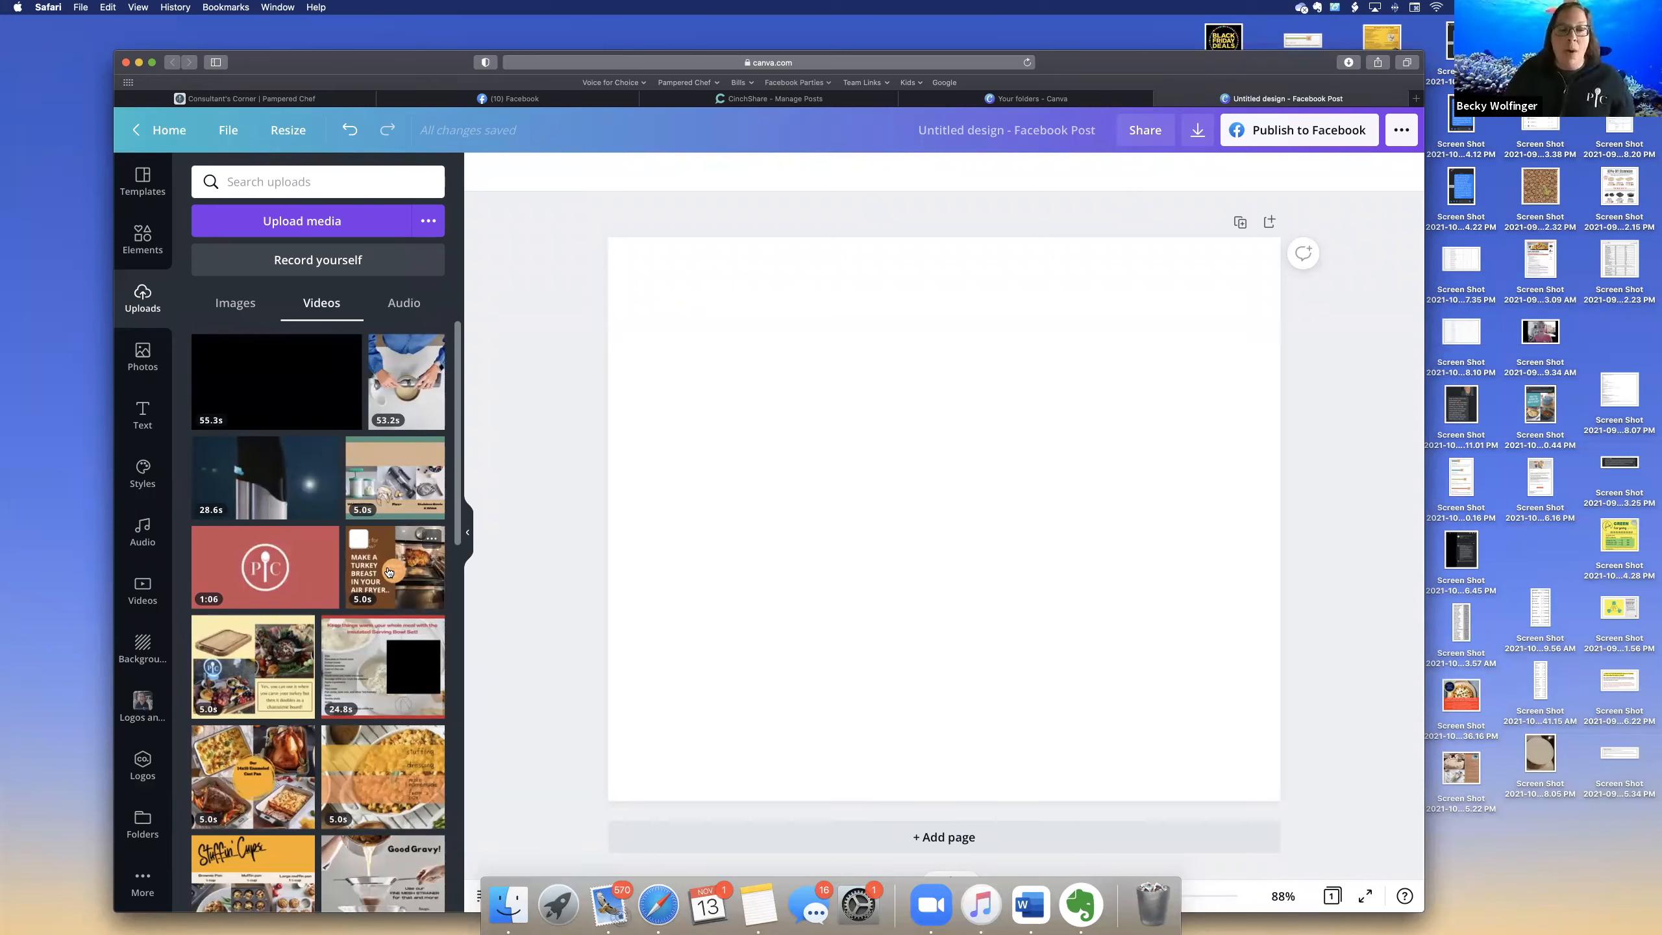
scroll(369, 586, "down", 1)
scroll(366, 593, "down", 4)
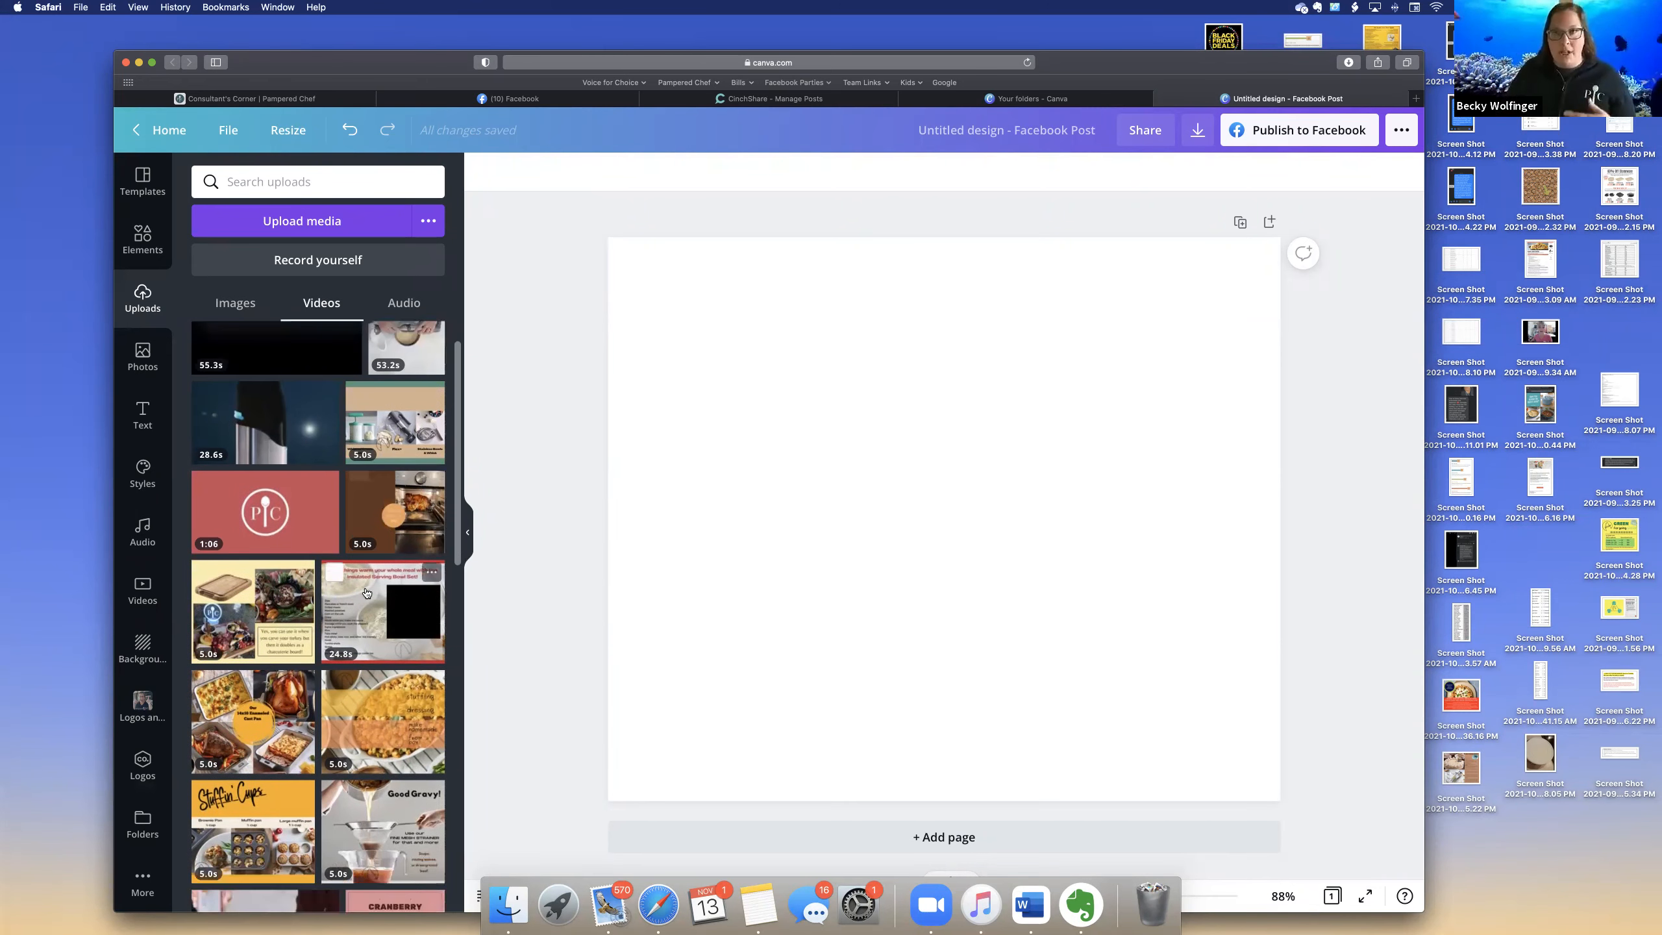